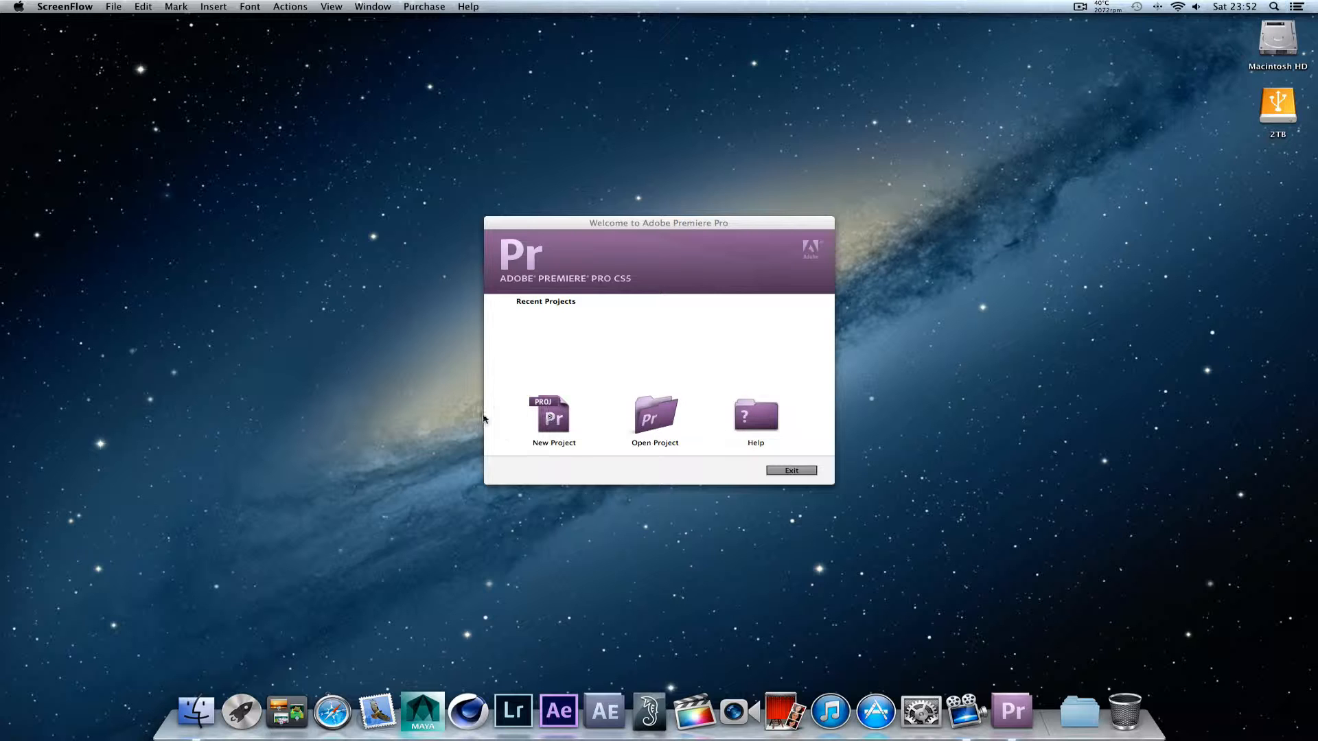
# - Create a new project with the DV capture format, keeping the default name Untitled
pyautogui.click(563, 419)
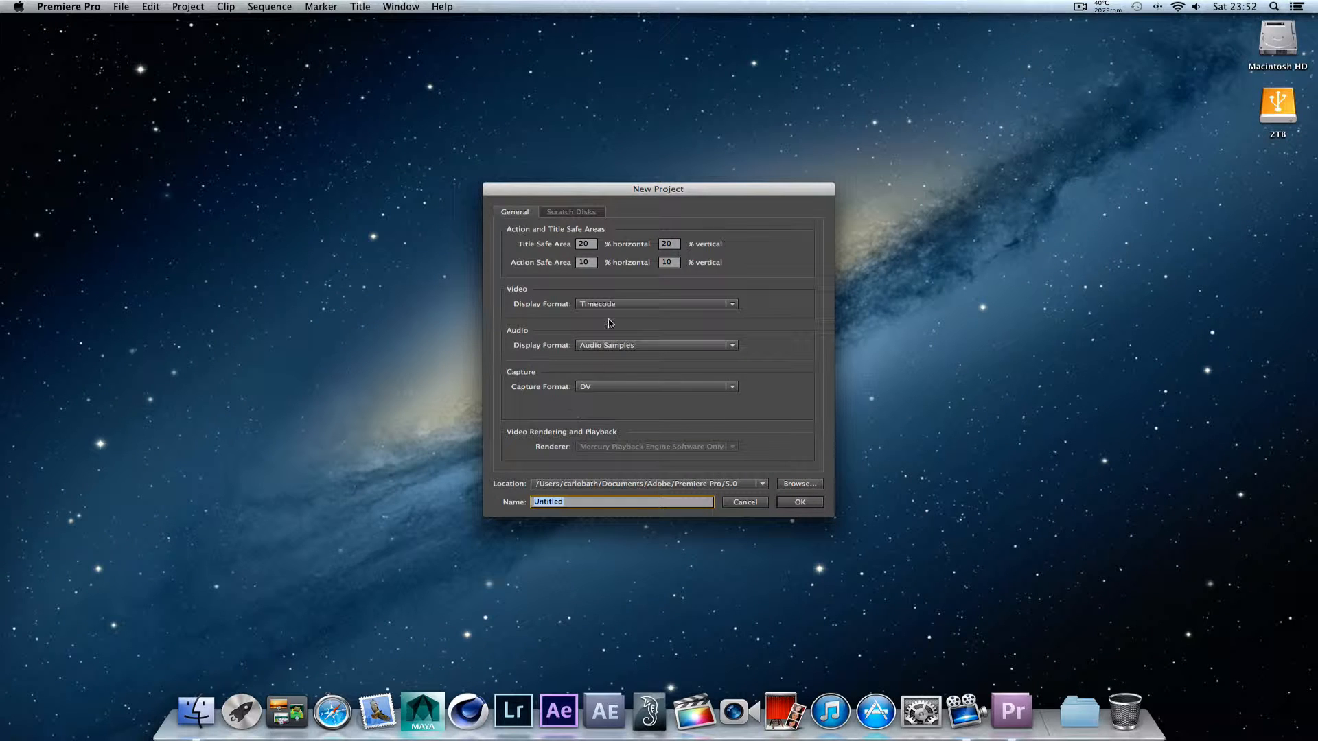
pyautogui.moveTo(662, 193)
pyautogui.mouseDown()
pyautogui.moveTo(665, 162)
pyautogui.moveTo(661, 190)
pyautogui.mouseUp()
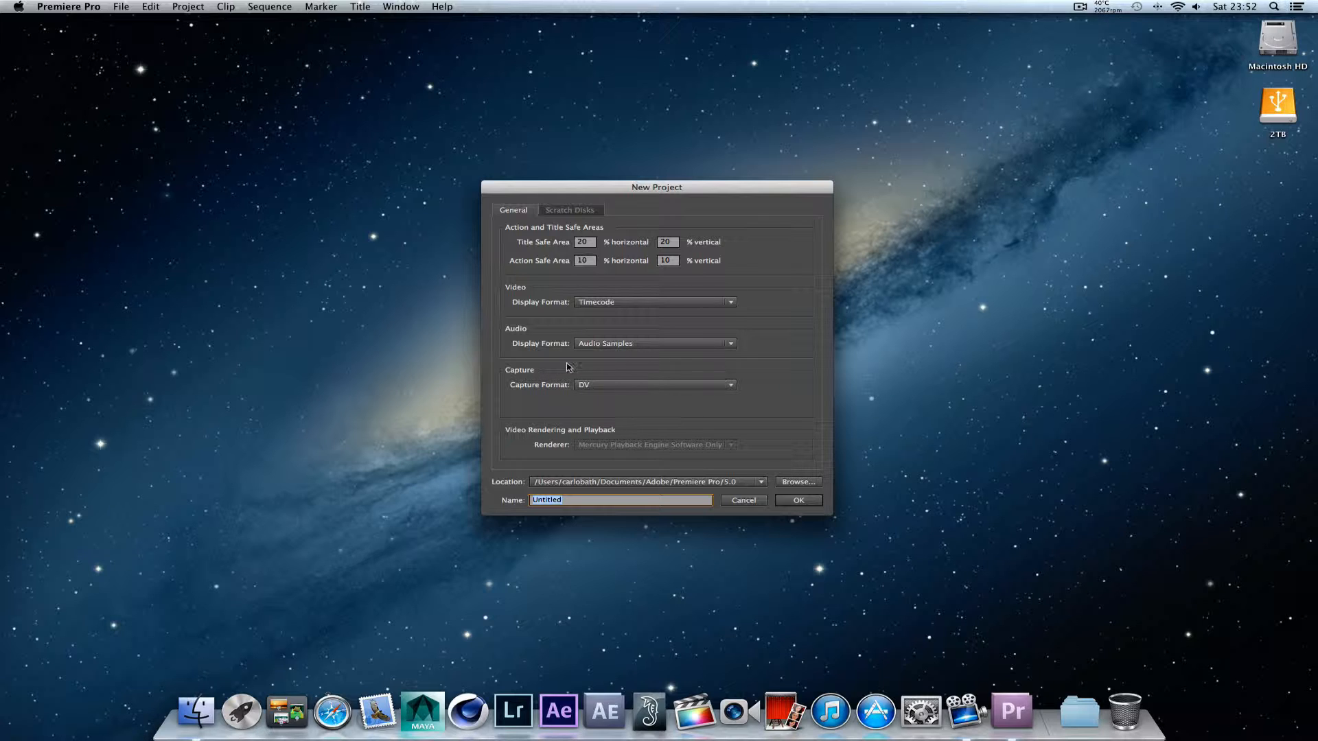
pyautogui.click(734, 389)
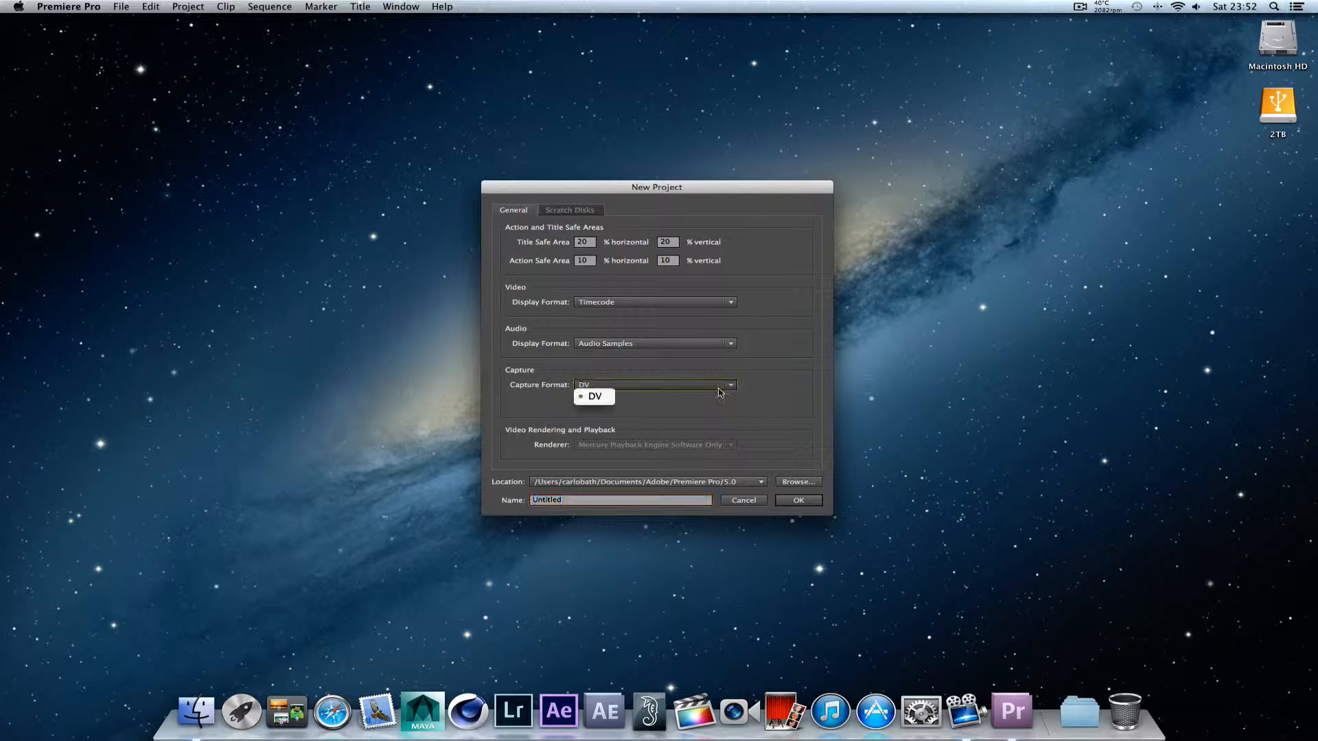
pyautogui.click(736, 404)
pyautogui.click(718, 387)
pyautogui.click(702, 408)
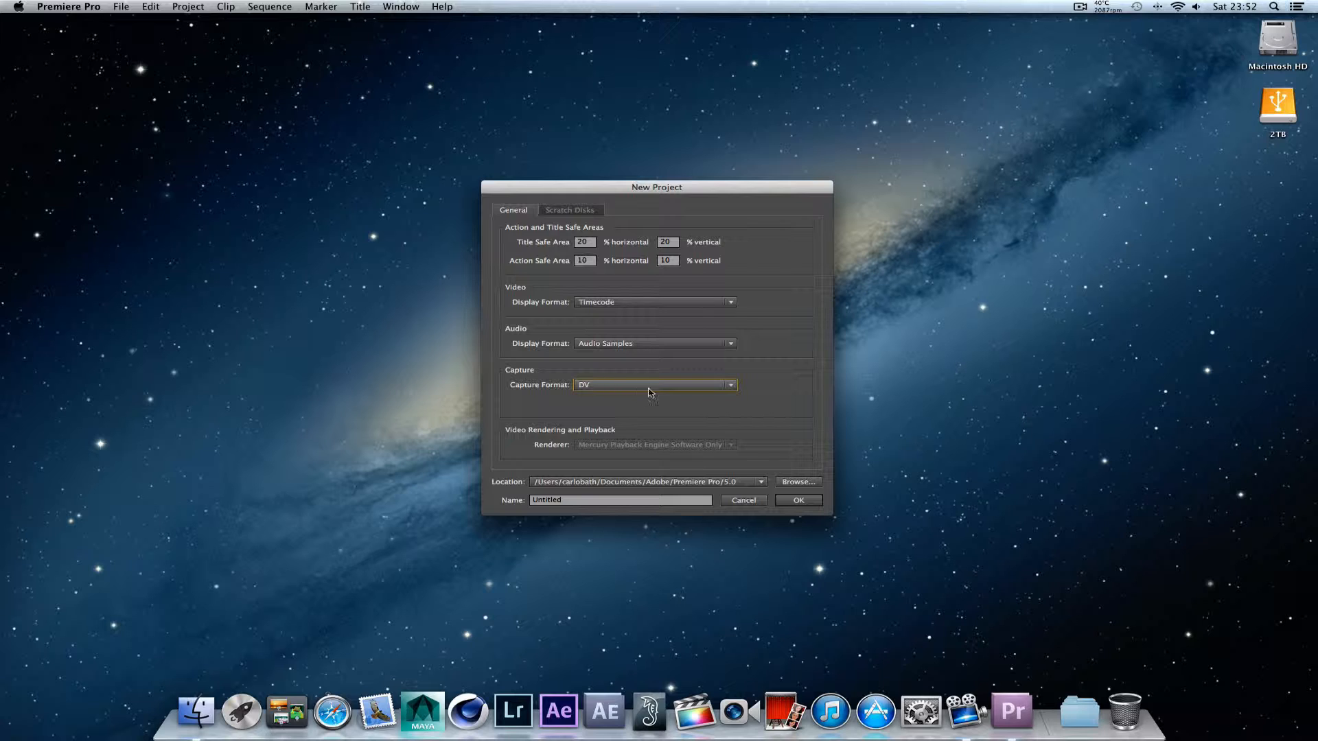
pyautogui.click(576, 500)
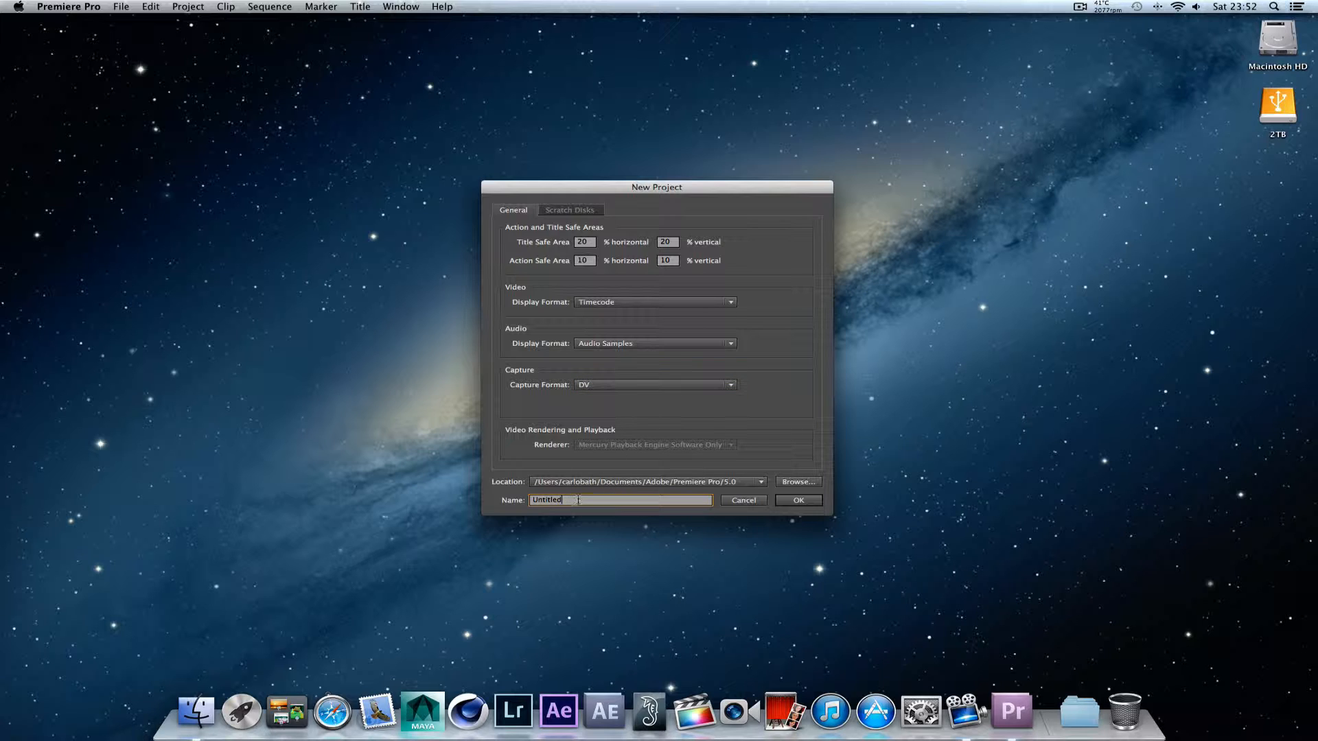
pyautogui.moveTo(570, 499); pyautogui.dragTo(515, 494)
pyautogui.click(780, 502)
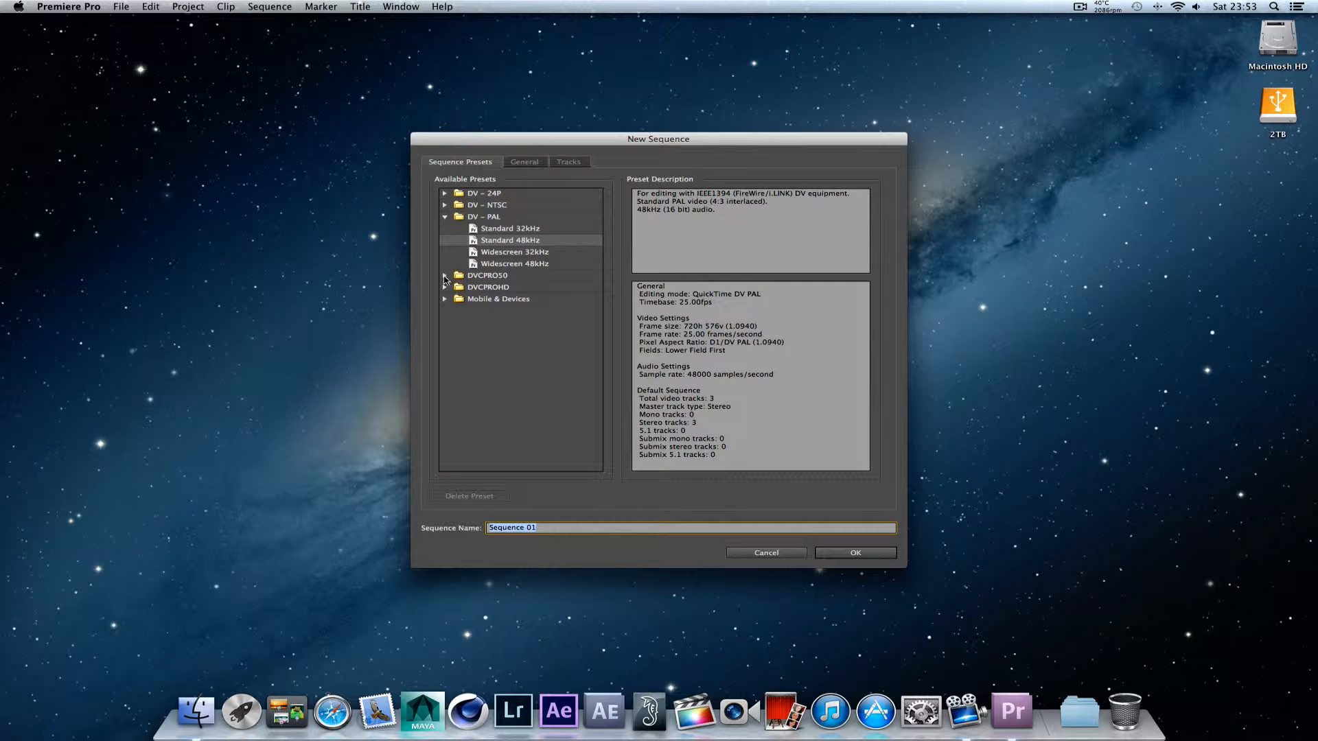
# - Choose the DVCPROHD 1080p24 preset from the 1080p group for the new sequence
pyautogui.click(444, 276)
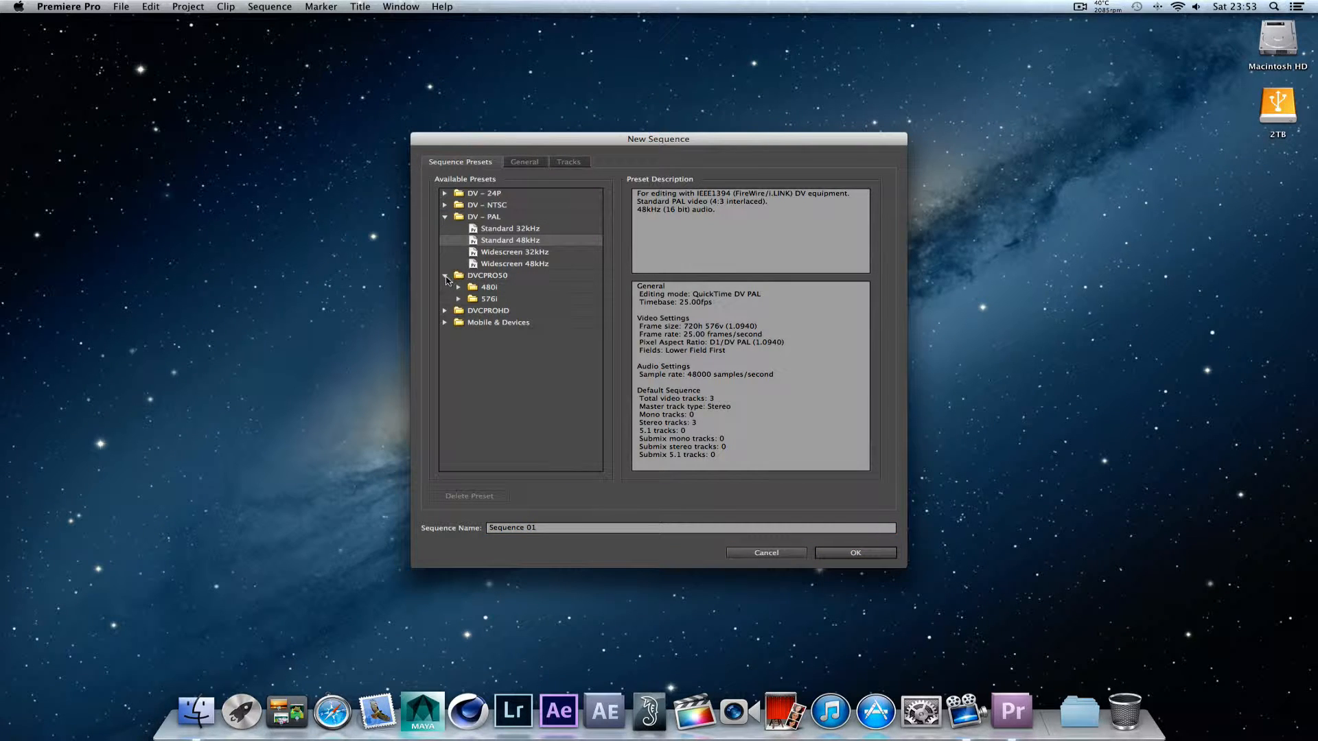
pyautogui.click(446, 276)
pyautogui.click(444, 288)
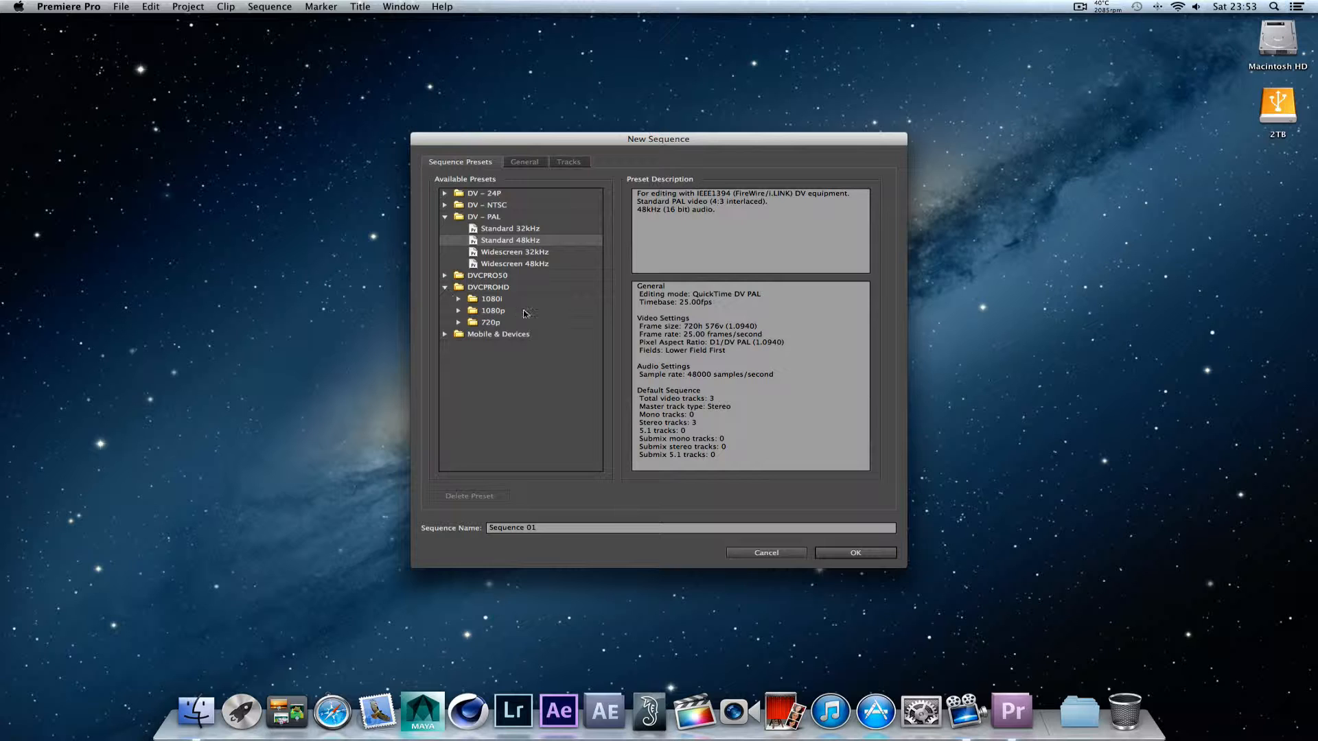
pyautogui.click(458, 323)
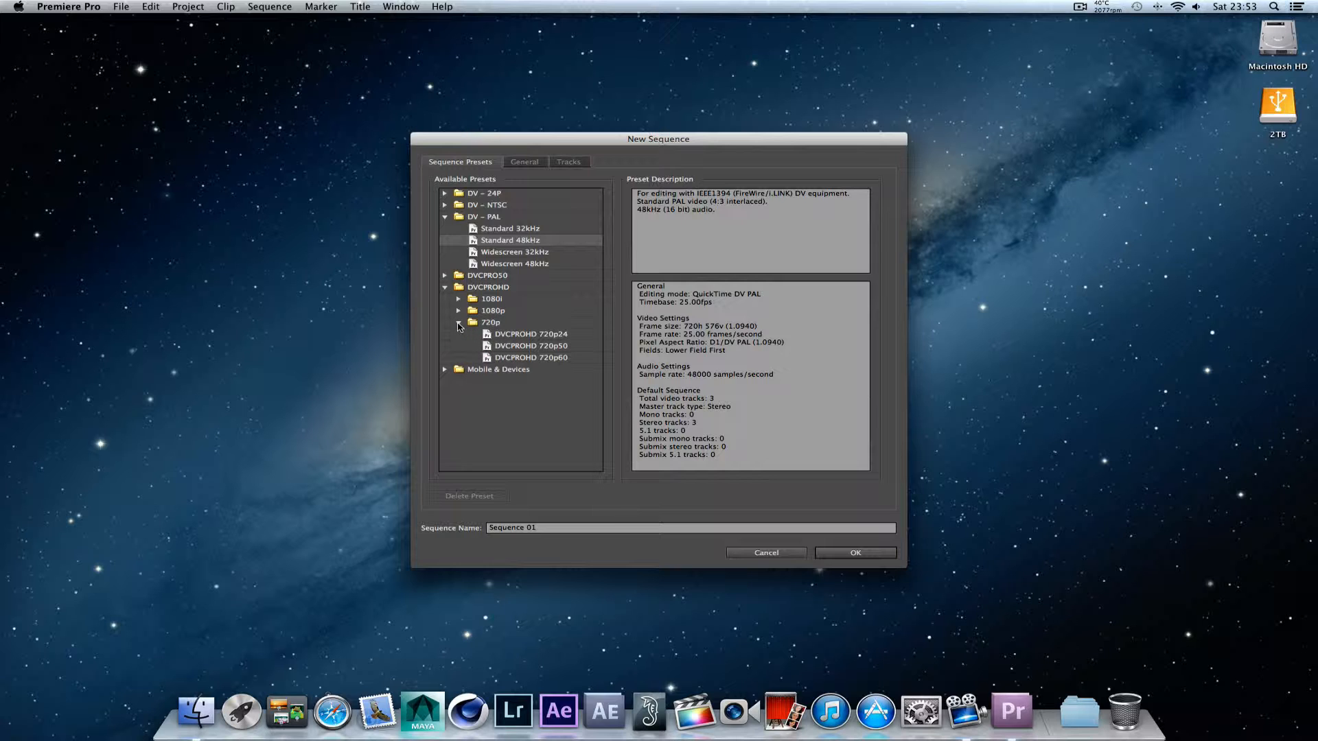
pyautogui.click(459, 322)
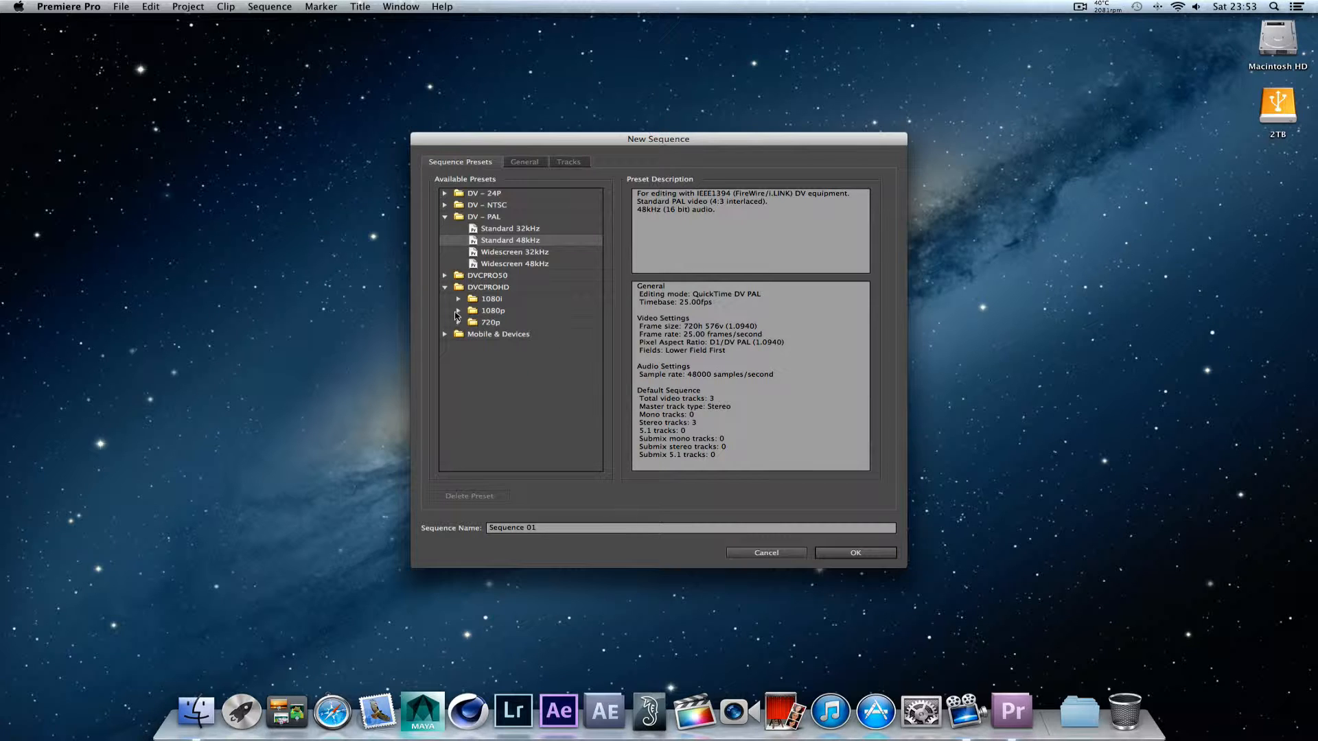
pyautogui.click(458, 310)
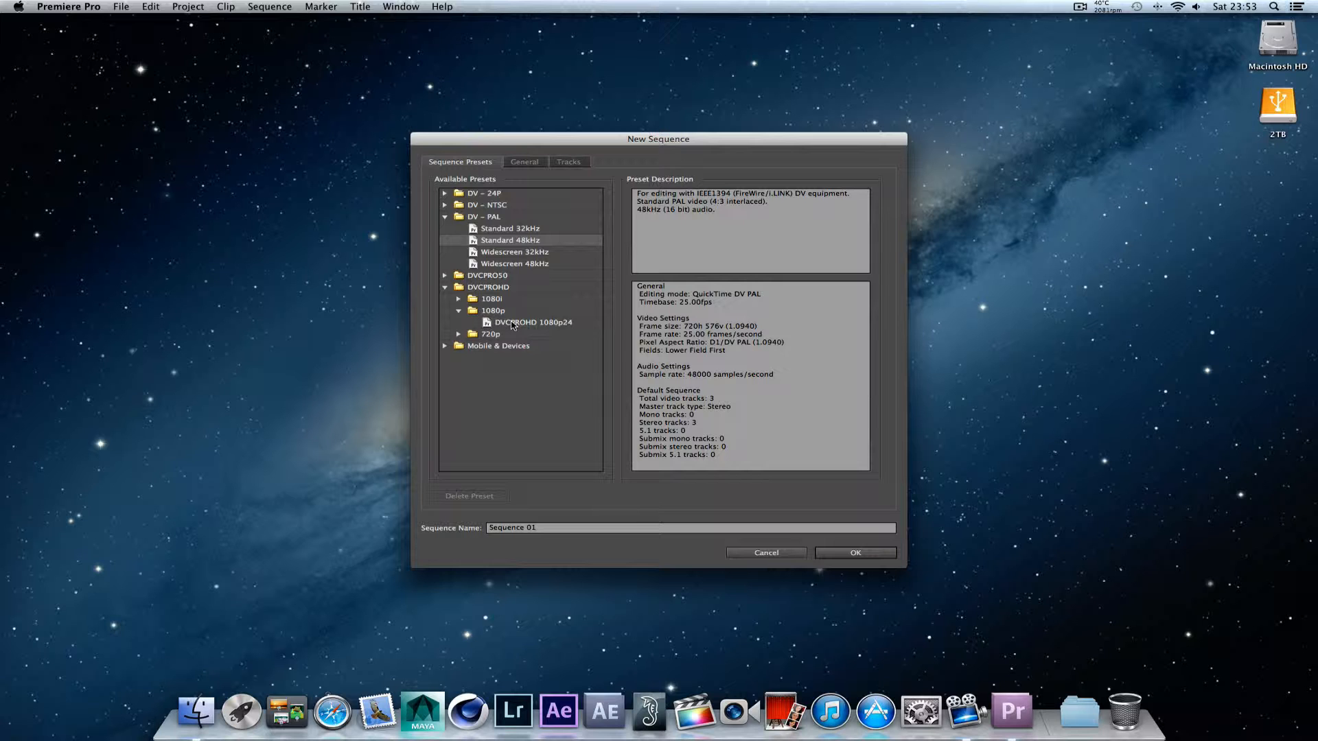
pyautogui.click(511, 324)
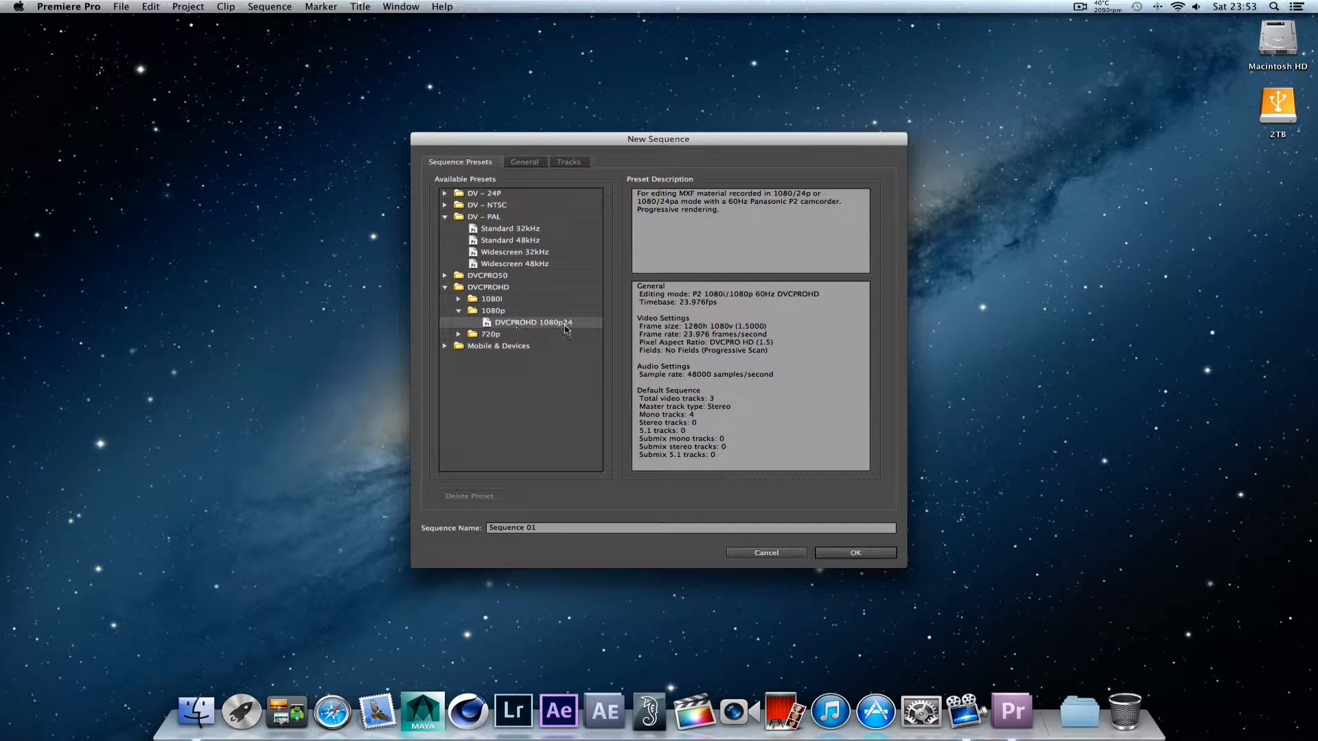
# - Name the sequence "imac clean" and create it
pyautogui.click(543, 529)
pyautogui.moveTo(543, 529); pyautogui.dragTo(484, 529)
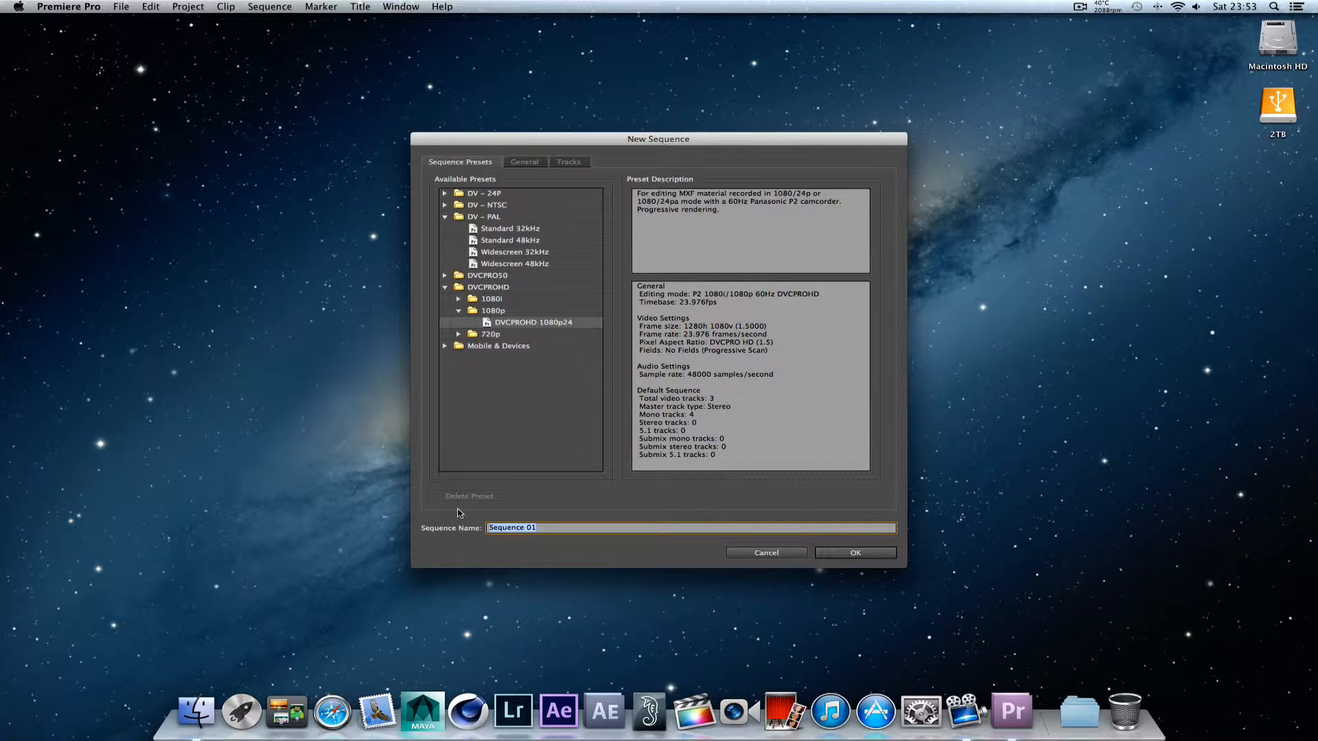
pyautogui.write('imac clean')
pyautogui.click(866, 555)
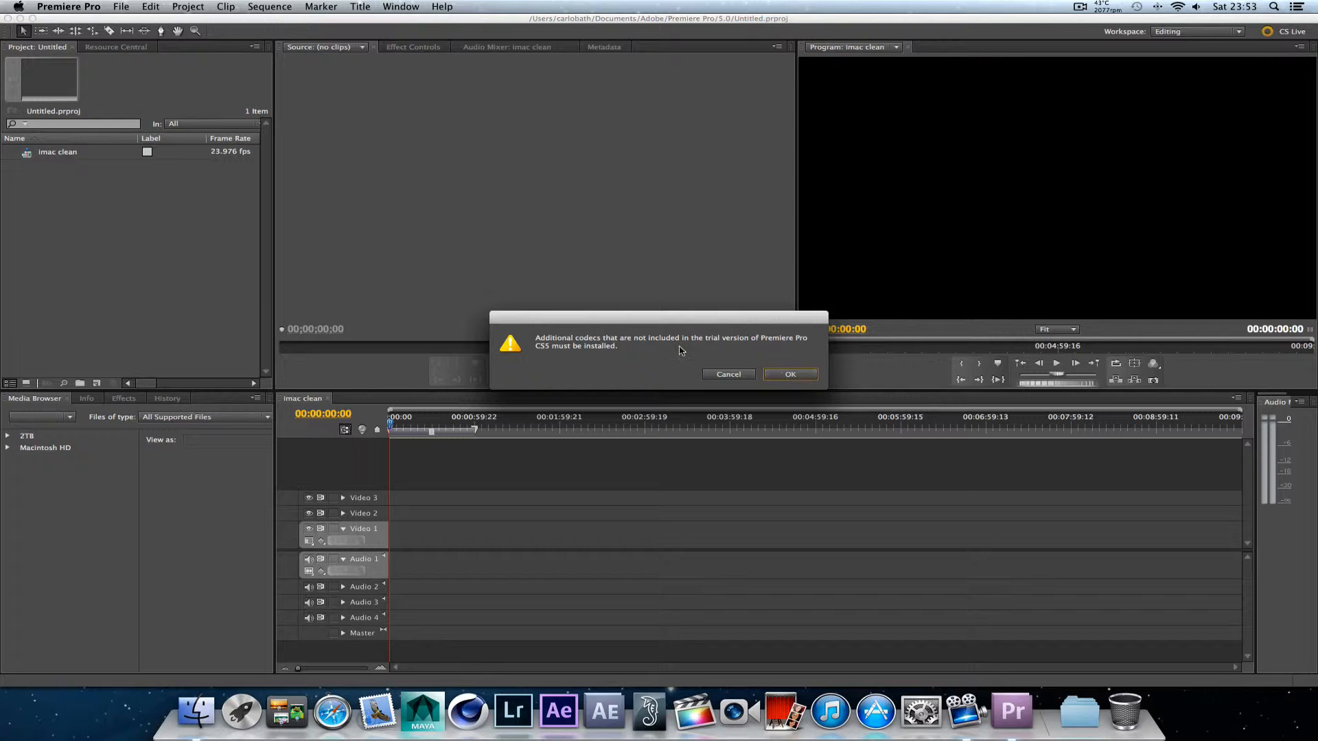
# - Agree to install the additional codecs and authorize the installation with the account password
pyautogui.click(792, 376)
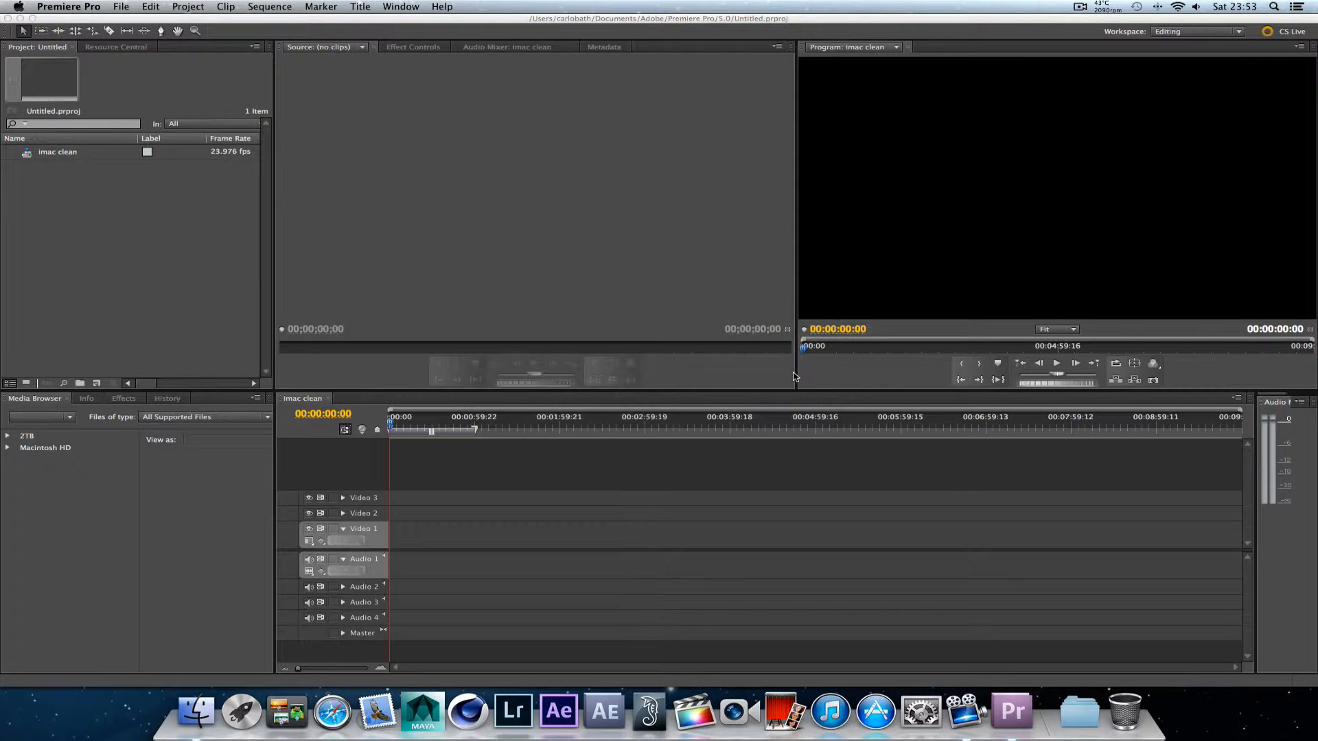
pyautogui.write('••••')
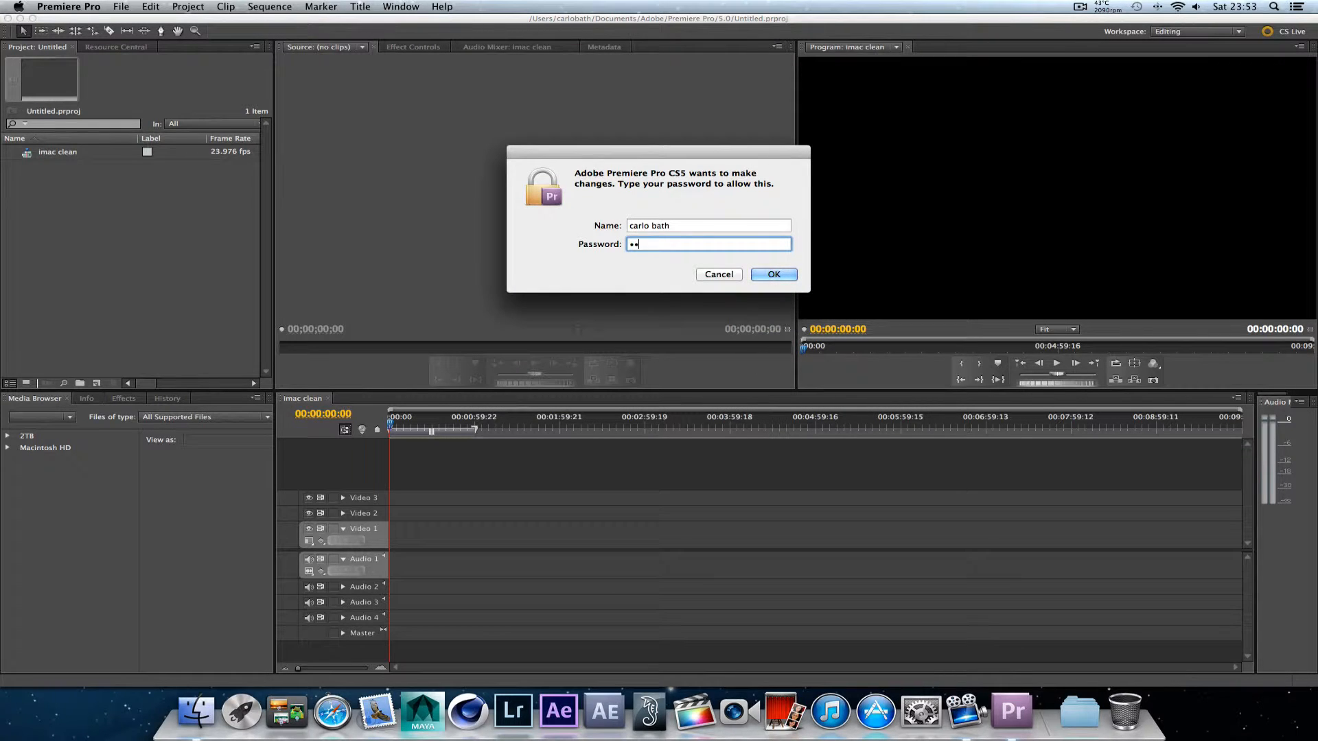
pyautogui.write('•••')
pyautogui.press('Return')
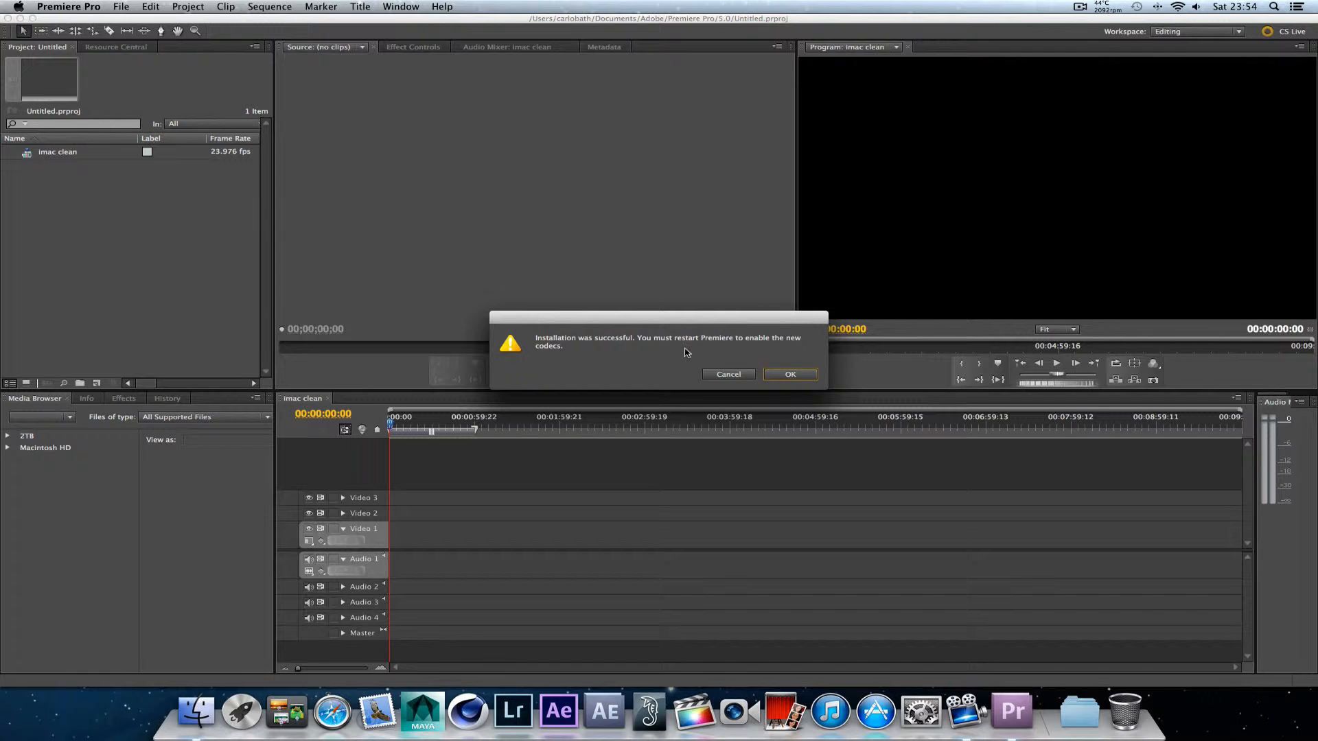
# - Accept the restart and relaunch Adobe Premiere Pro CS5 to enable the new codecs
pyautogui.click(790, 374)
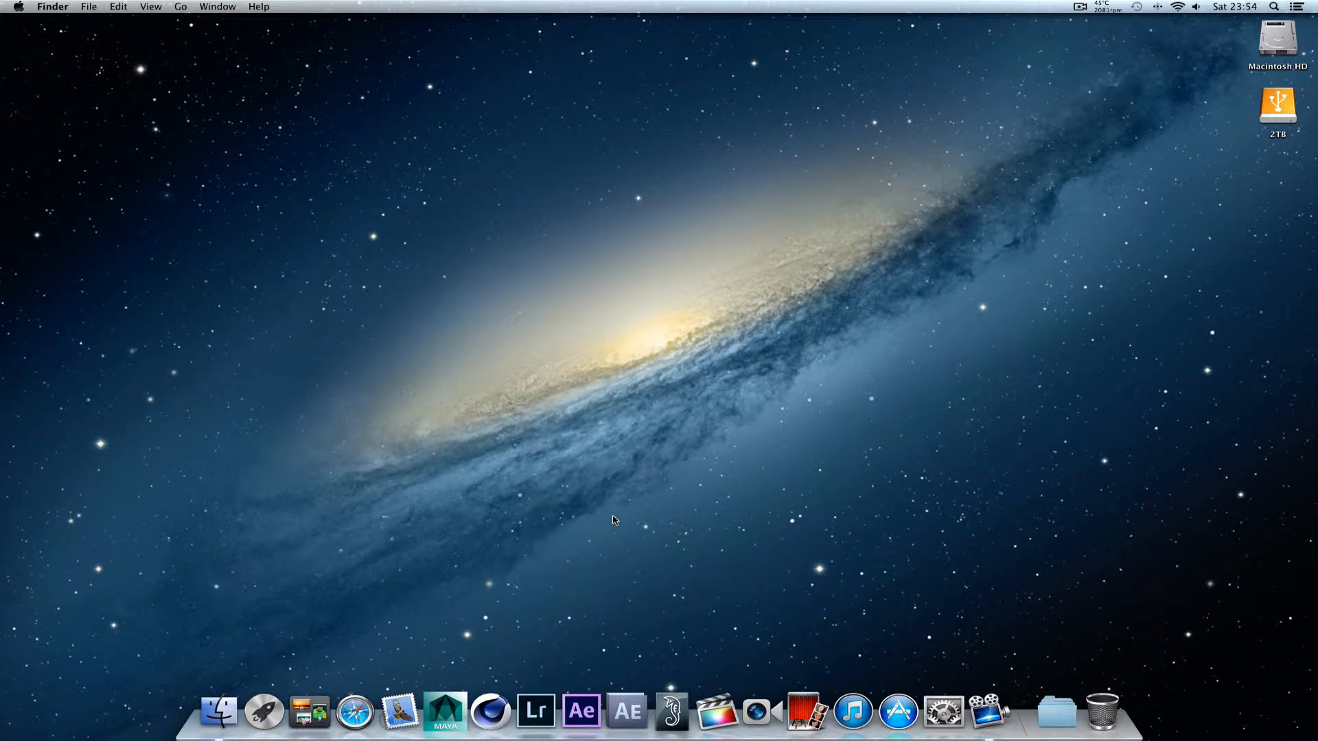
pyautogui.click(272, 708)
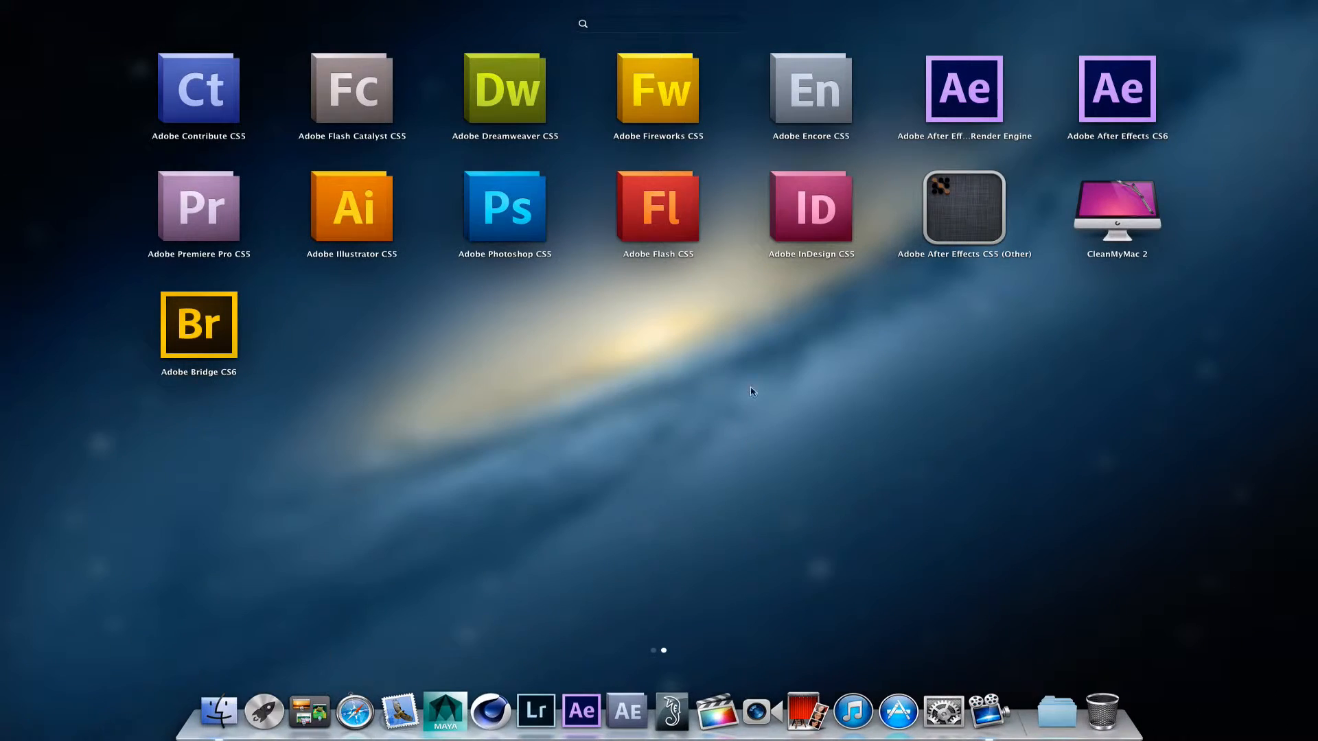
pyautogui.click(179, 223)
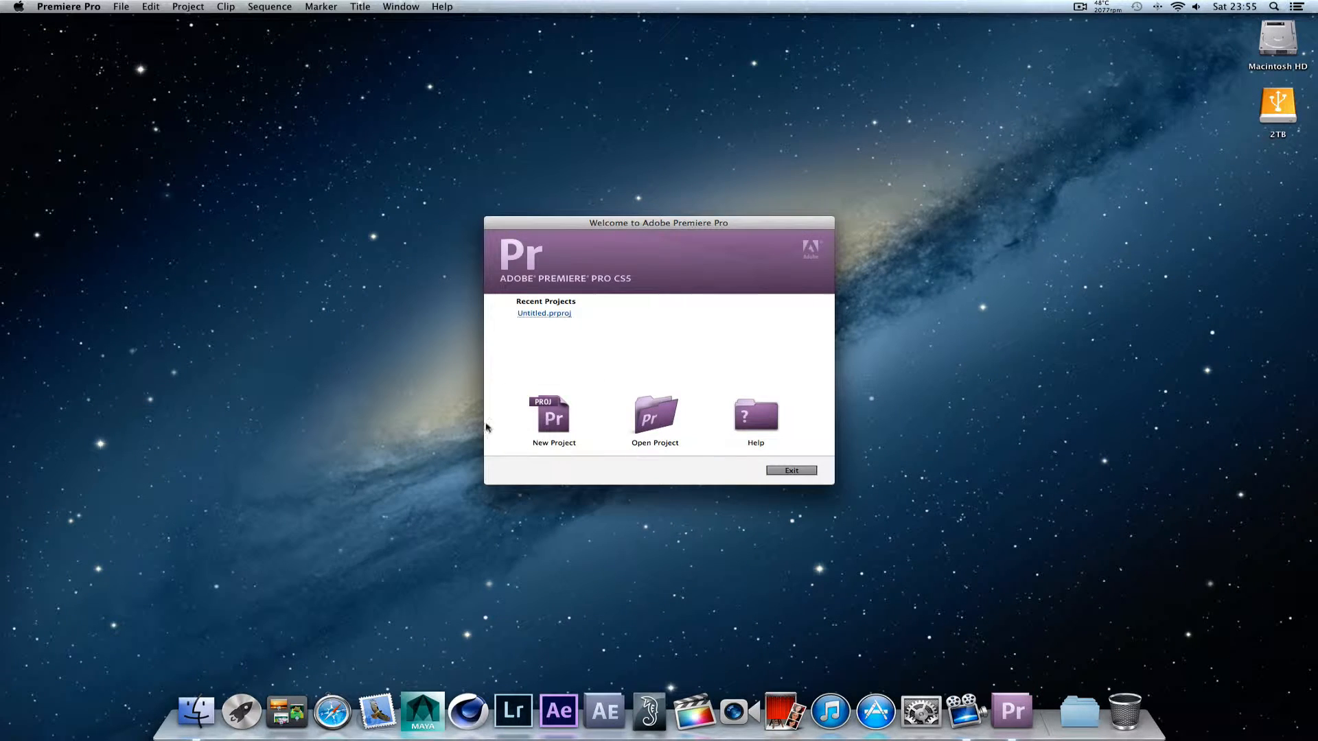
# - Create a new project named "test" with the capture format set to HDV
pyautogui.click(557, 430)
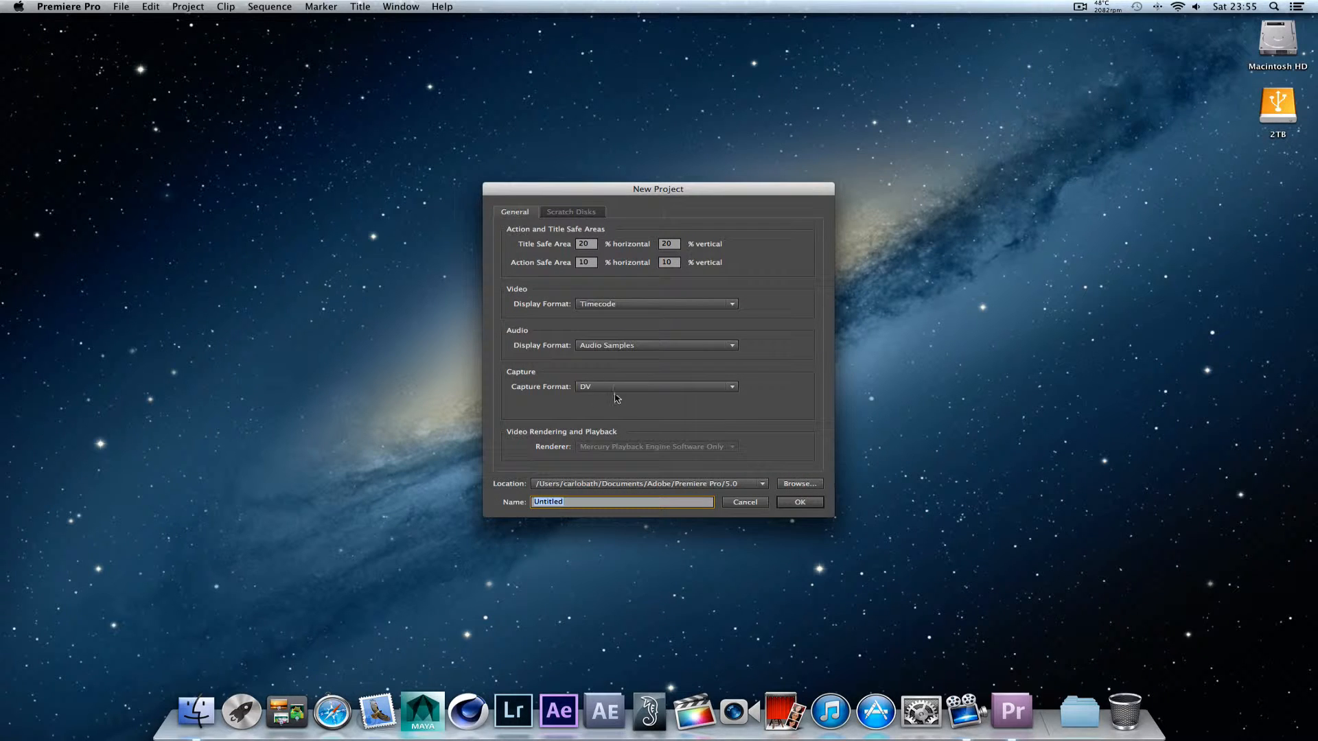
pyautogui.click(614, 389)
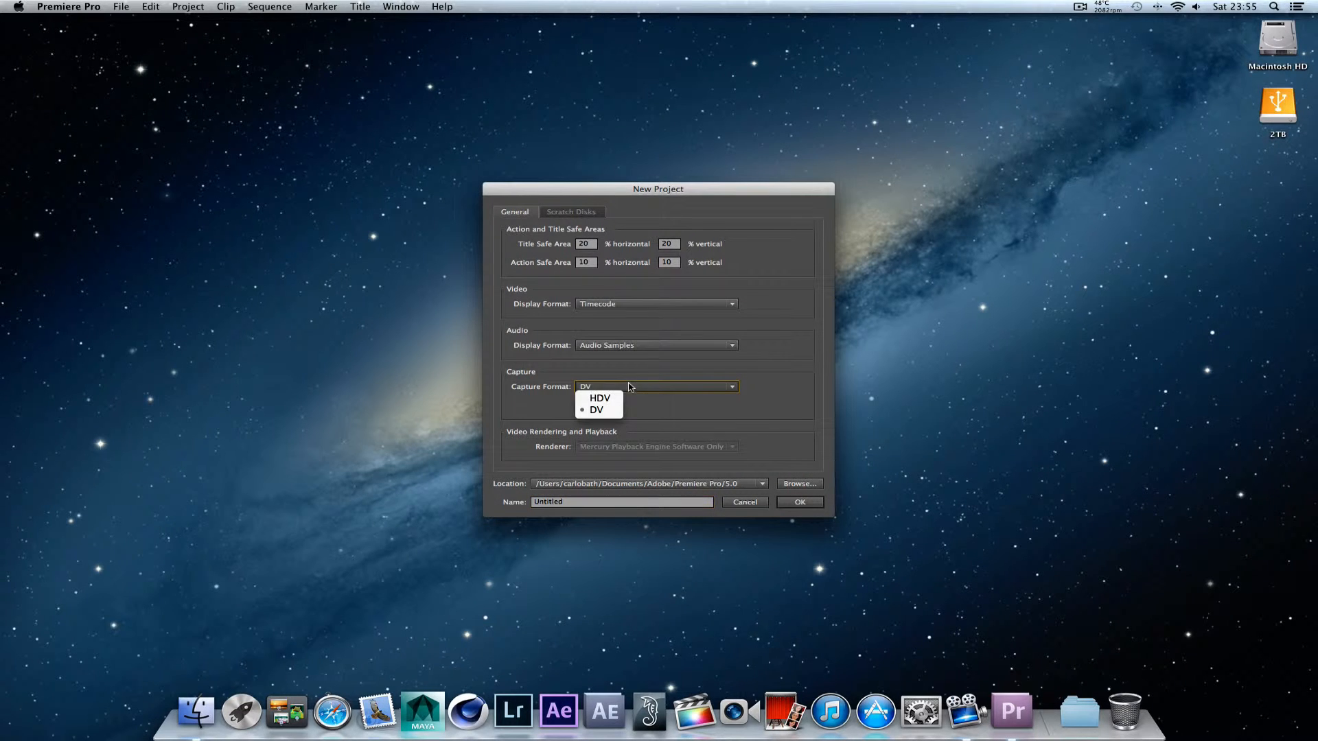
pyautogui.click(601, 399)
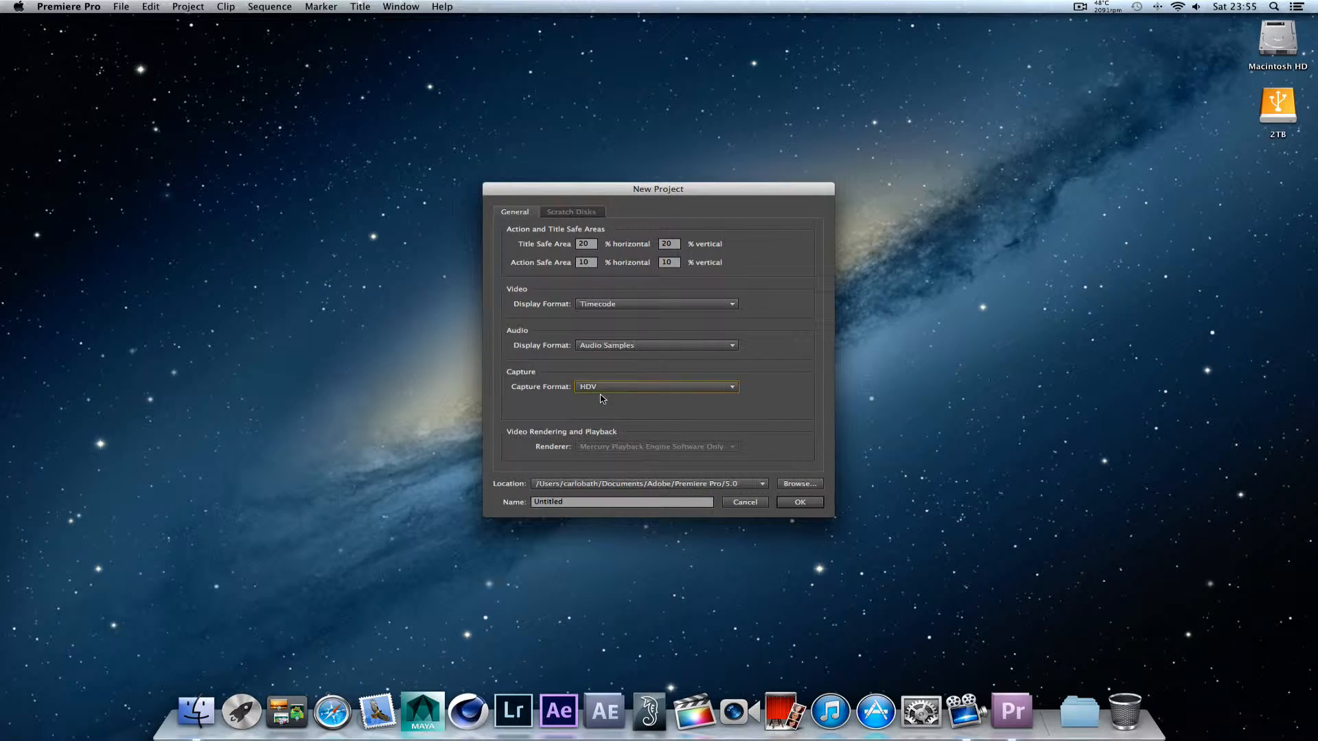
pyautogui.click(568, 507)
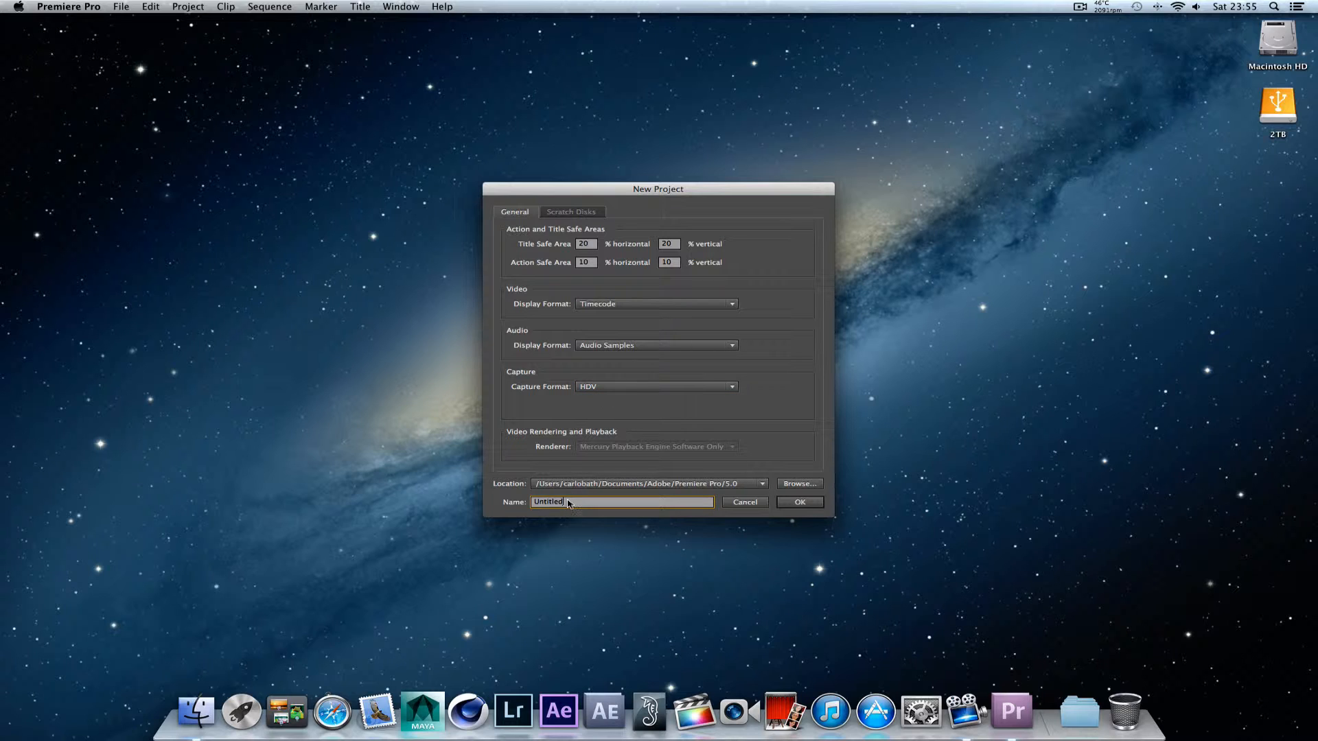
pyautogui.moveTo(568, 505); pyautogui.dragTo(523, 503)
pyautogui.write('test')
pyautogui.click(797, 503)
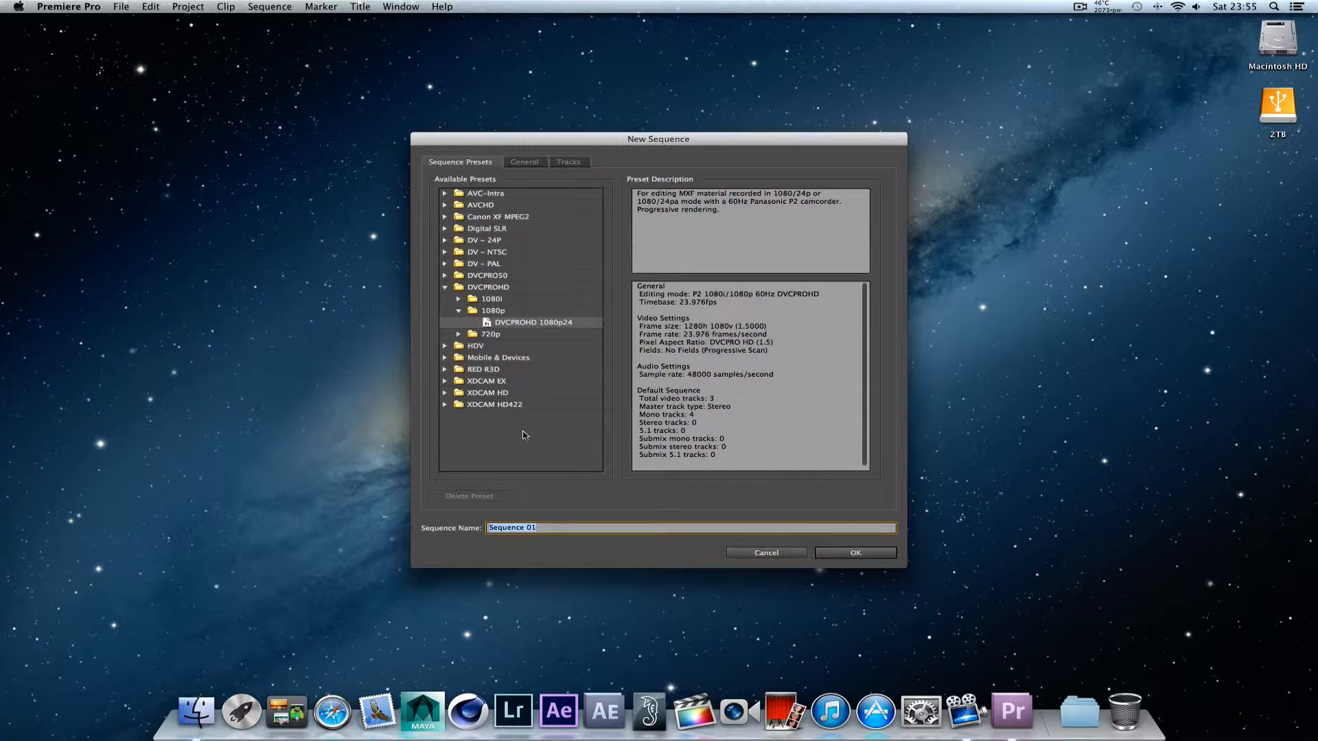
# - Create a sequence named "imac deep clean" from the HDV 720p24 preset
pyautogui.click(445, 346)
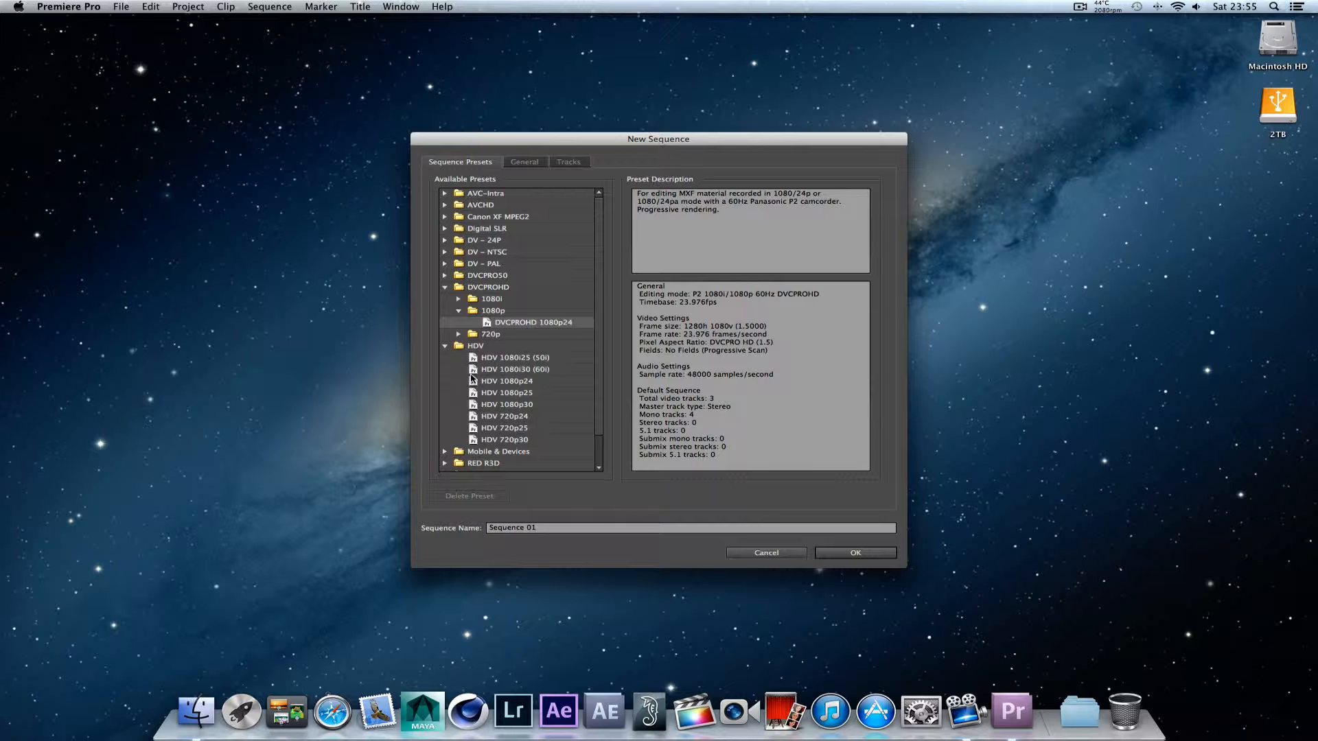
pyautogui.click(510, 417)
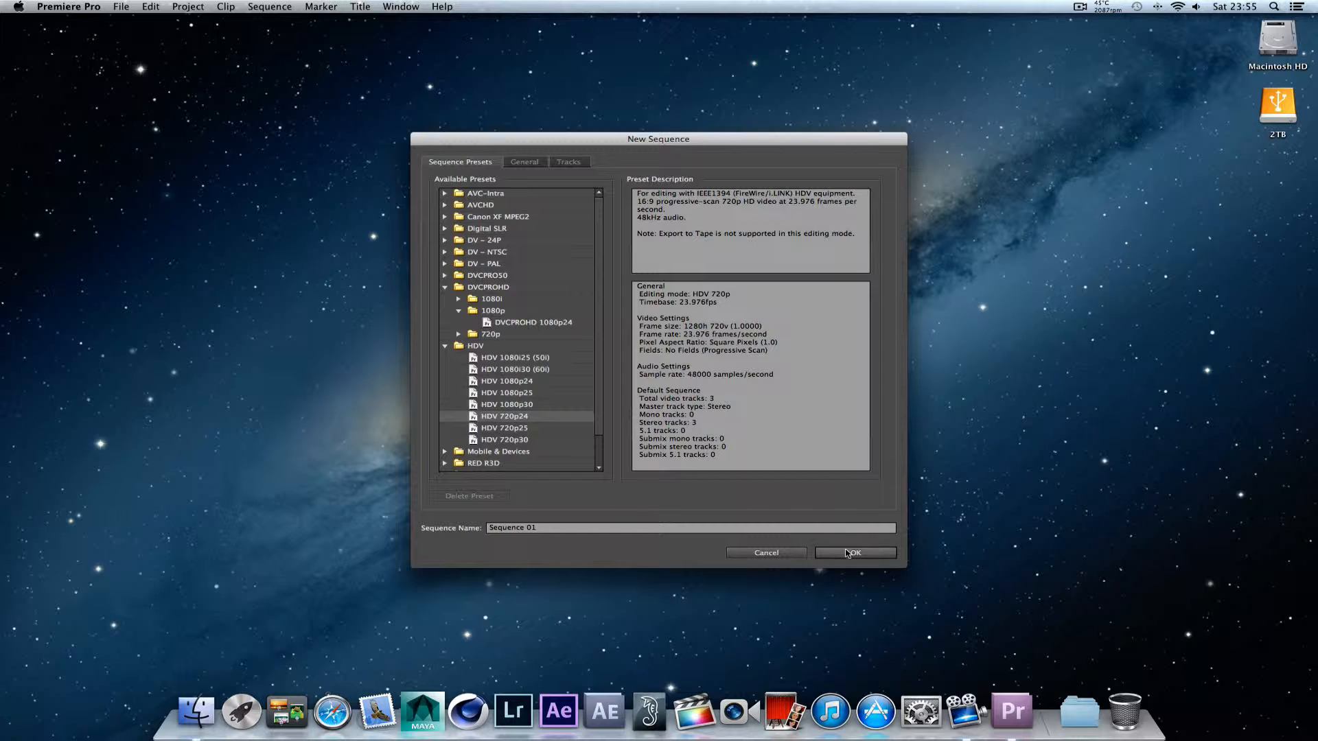
pyautogui.moveTo(547, 530); pyautogui.dragTo(488, 523)
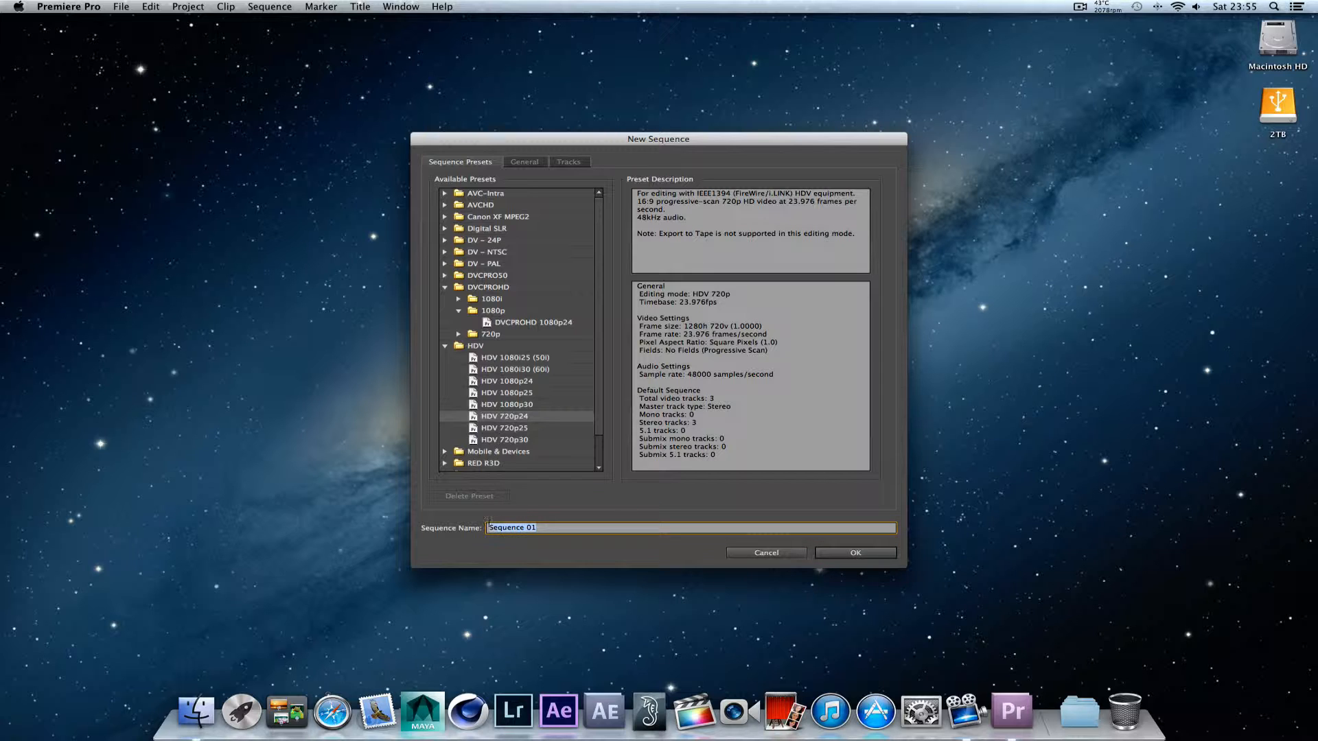
pyautogui.write('imac deep clean')
pyautogui.click(834, 554)
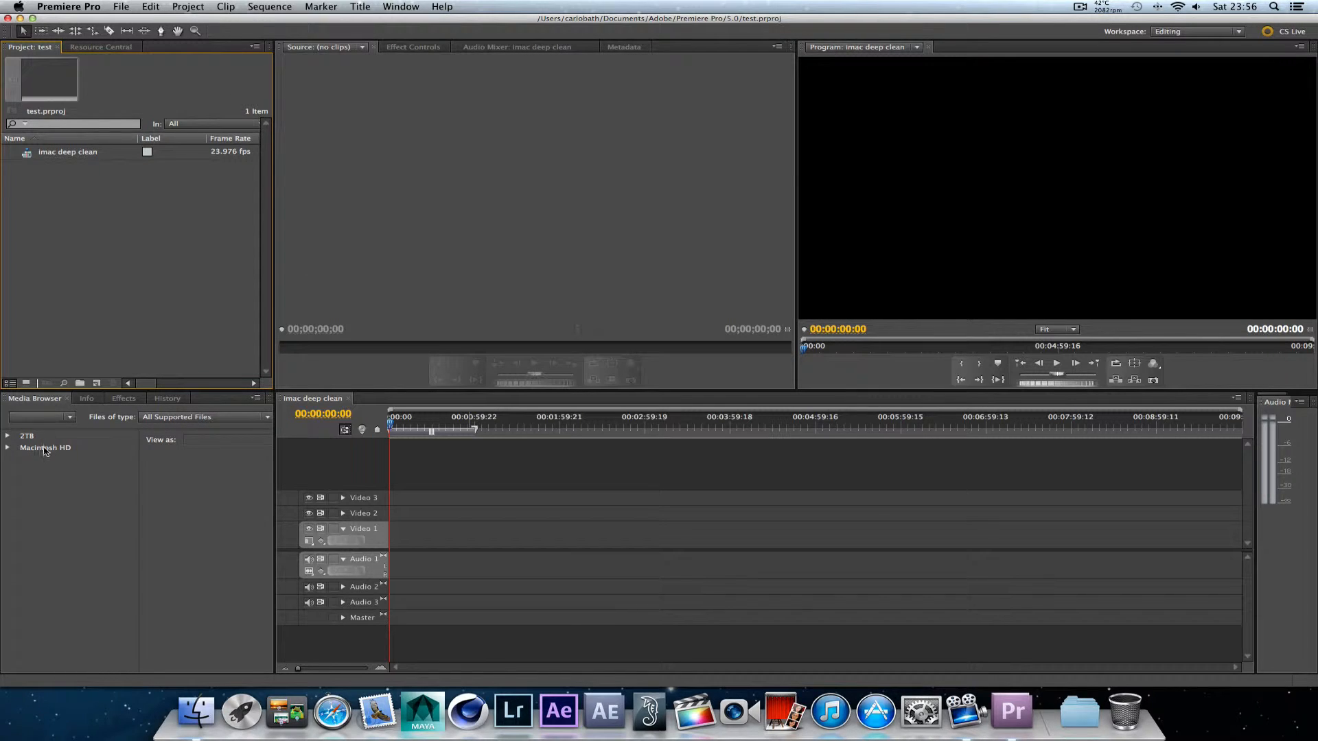
# - Start a media import and look through the AVI clips in the Pictures folder
pyautogui.click(118, 8)
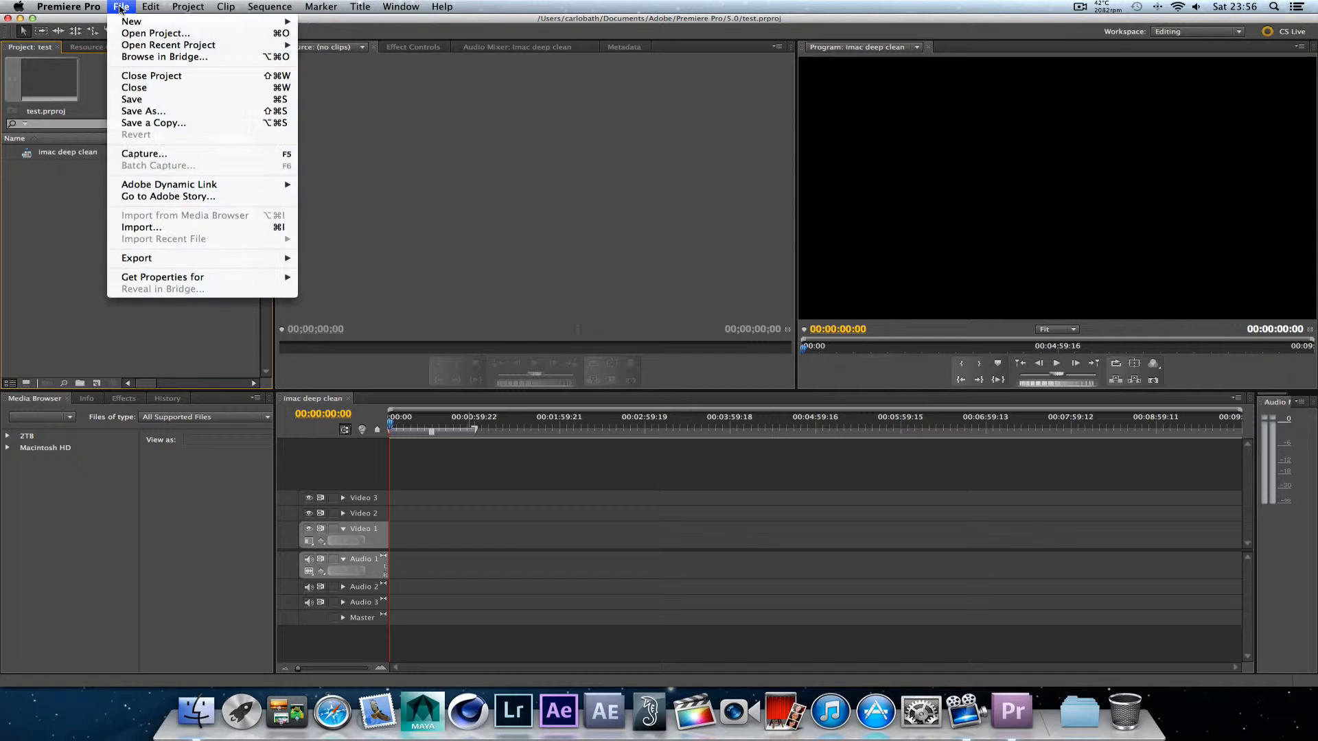
pyautogui.click(164, 231)
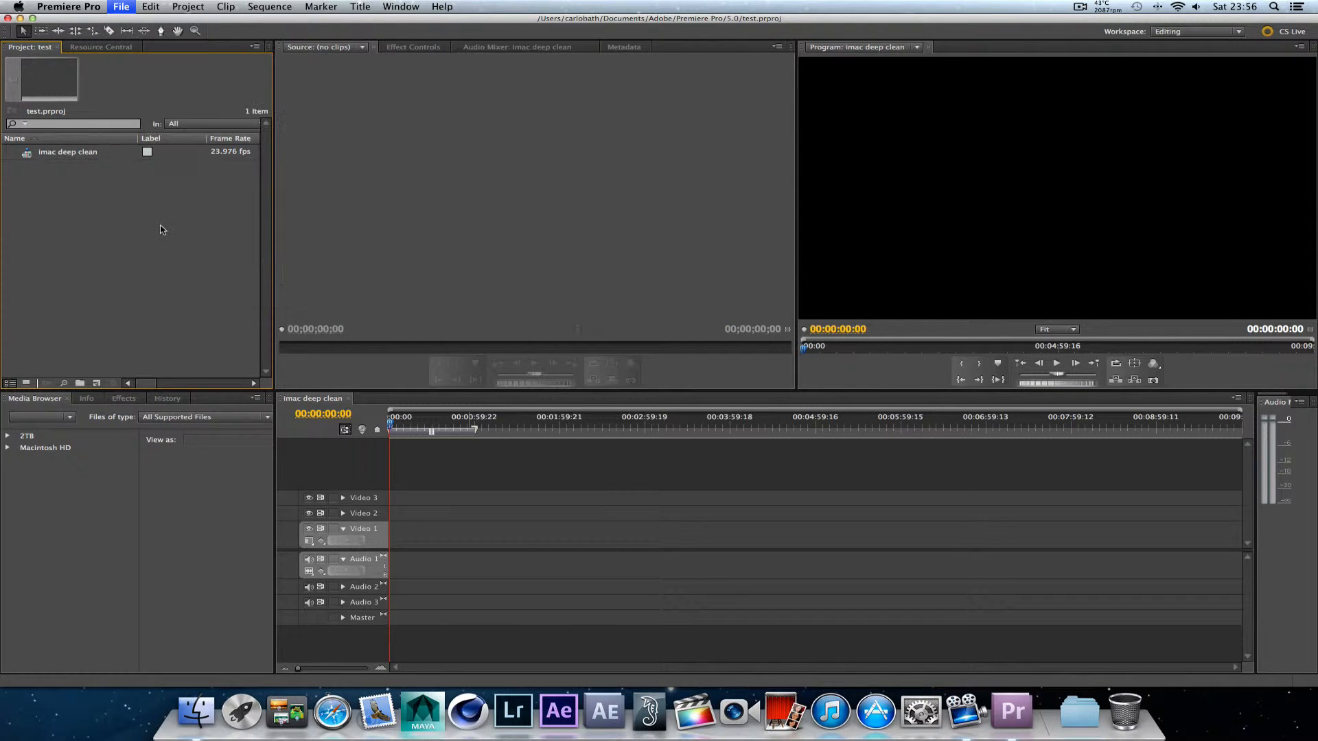
pyautogui.moveTo(664, 91); pyautogui.dragTo(563, 247)
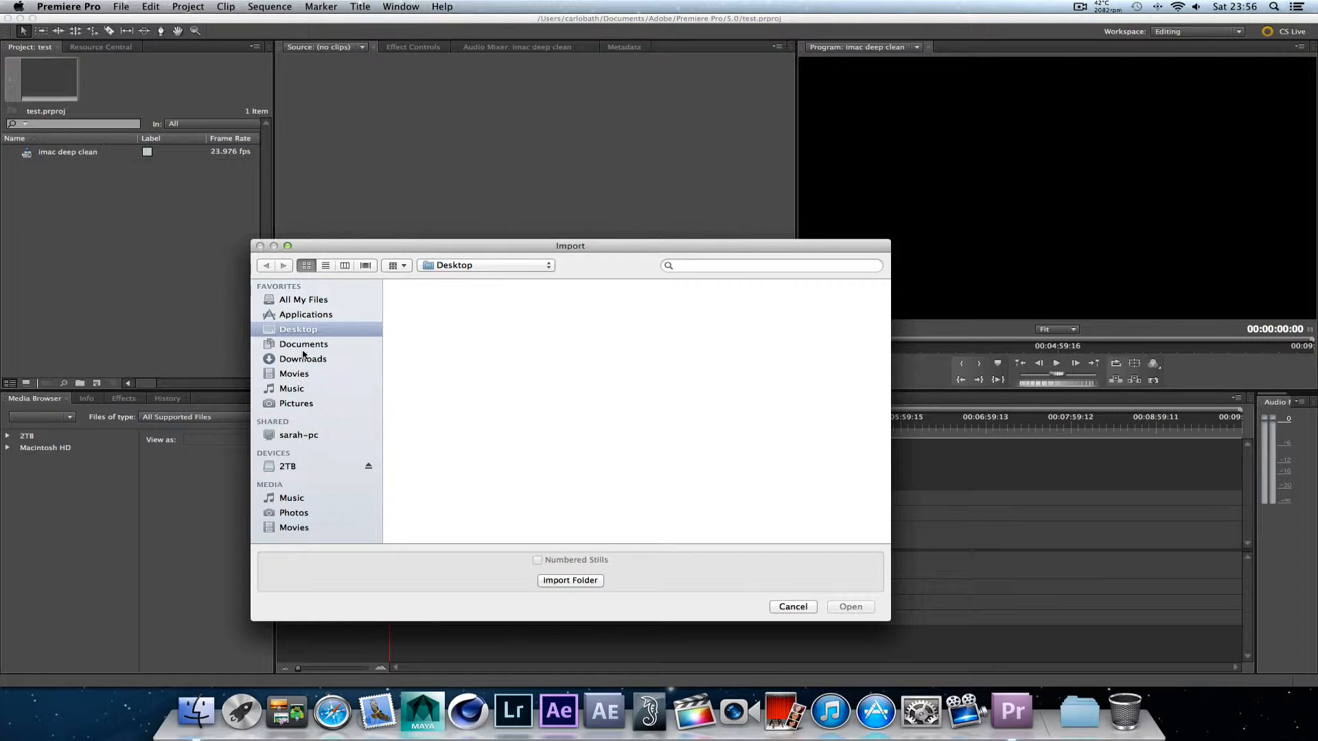
pyautogui.click(293, 405)
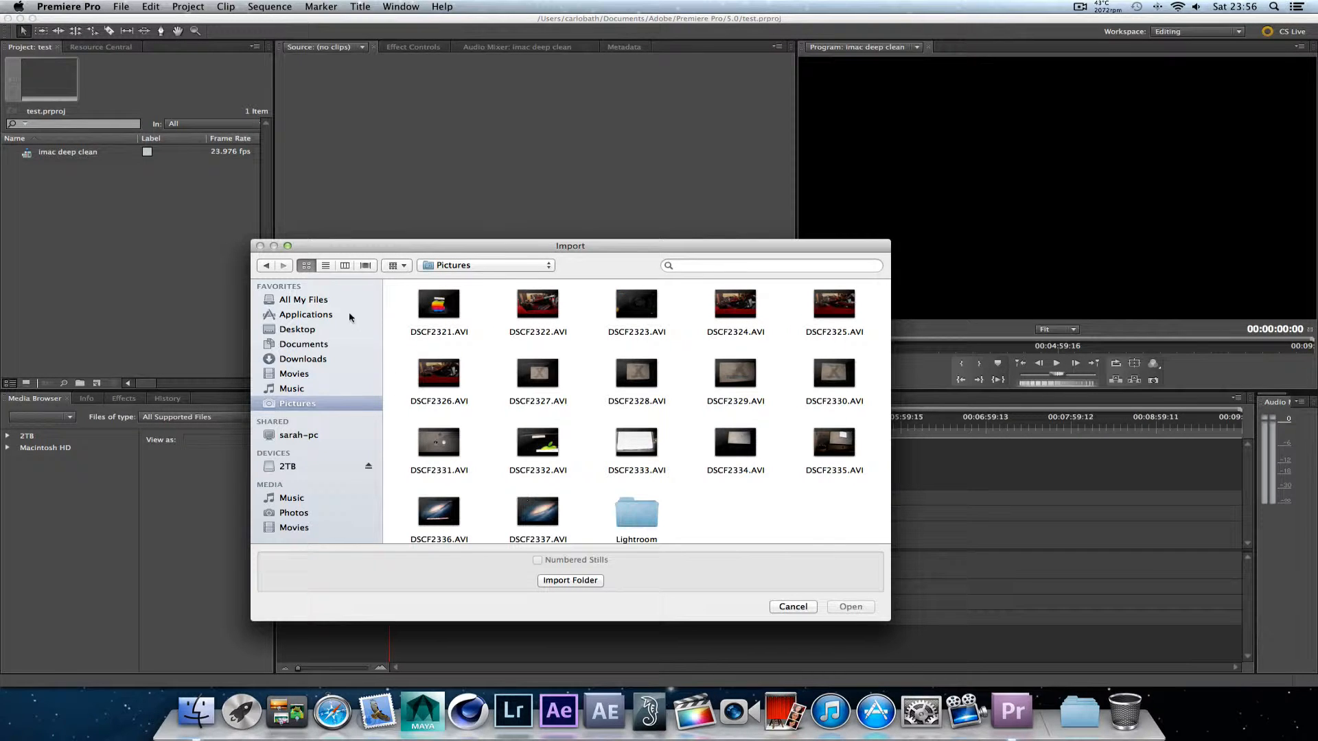
pyautogui.click(326, 266)
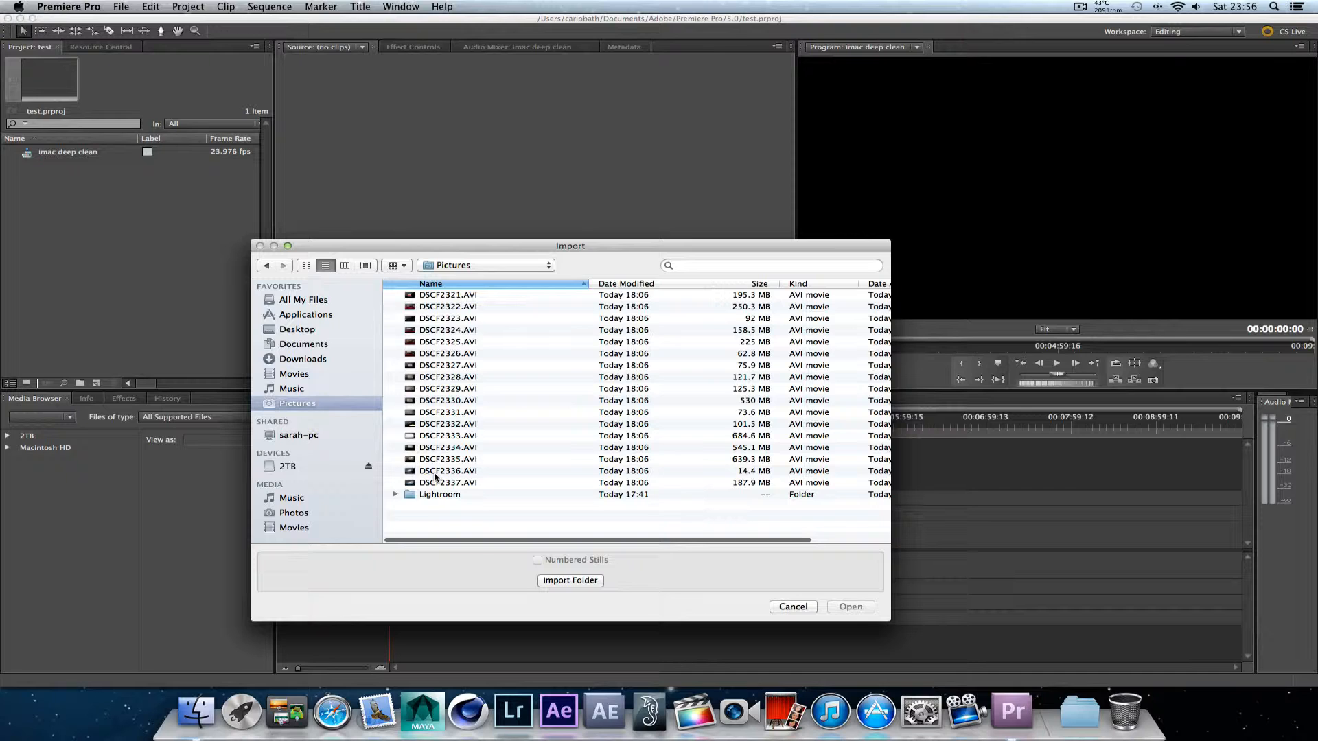
pyautogui.click(307, 266)
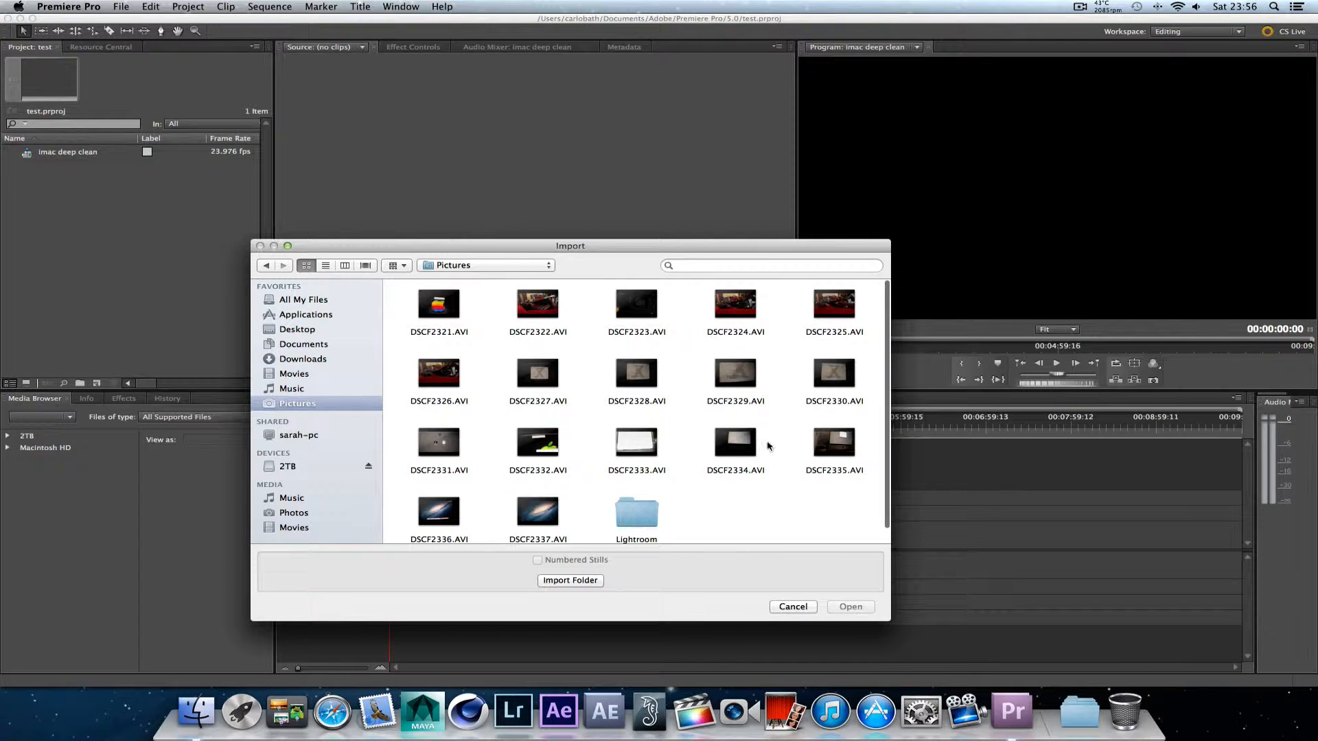
pyautogui.scroll(-1, 723, 523)
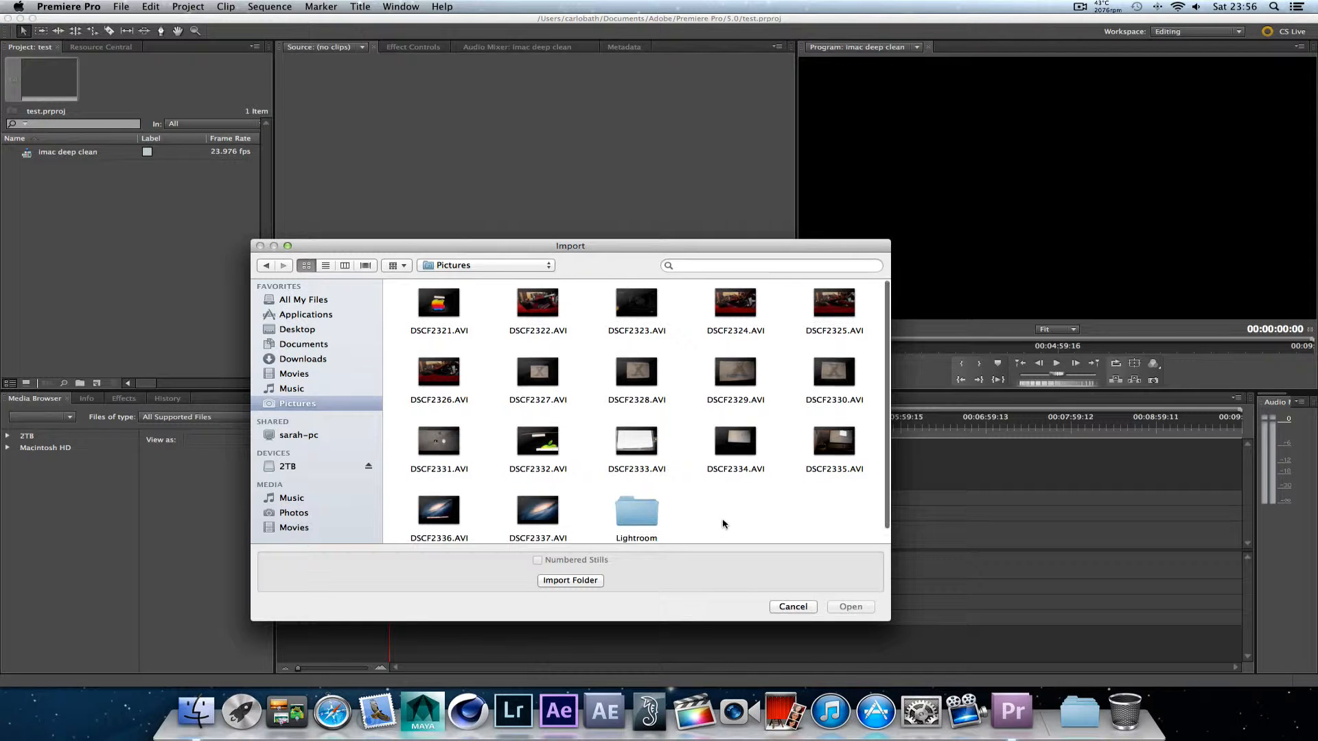
pyautogui.scroll(-1, 722, 524)
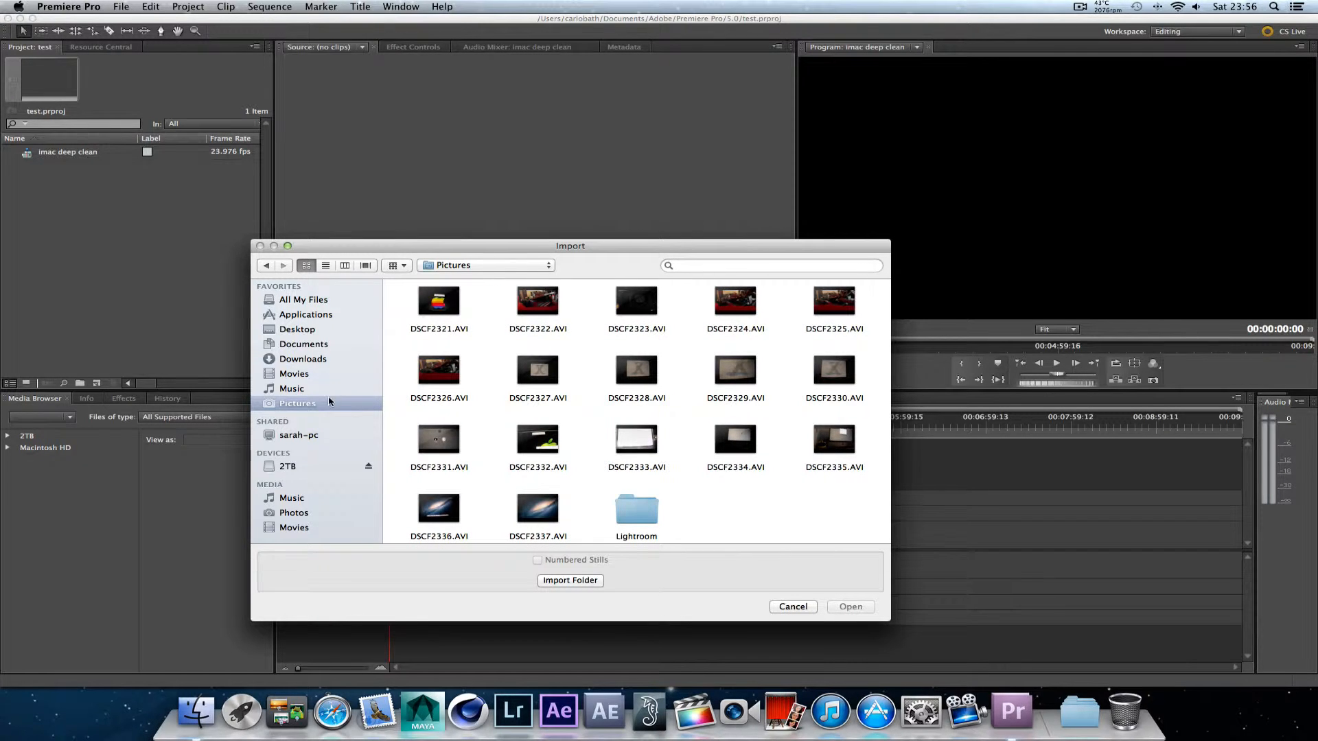
# - Import VID_00000027.mp4 from the "vid back up" folder on the 2TB drive
pyautogui.click(288, 467)
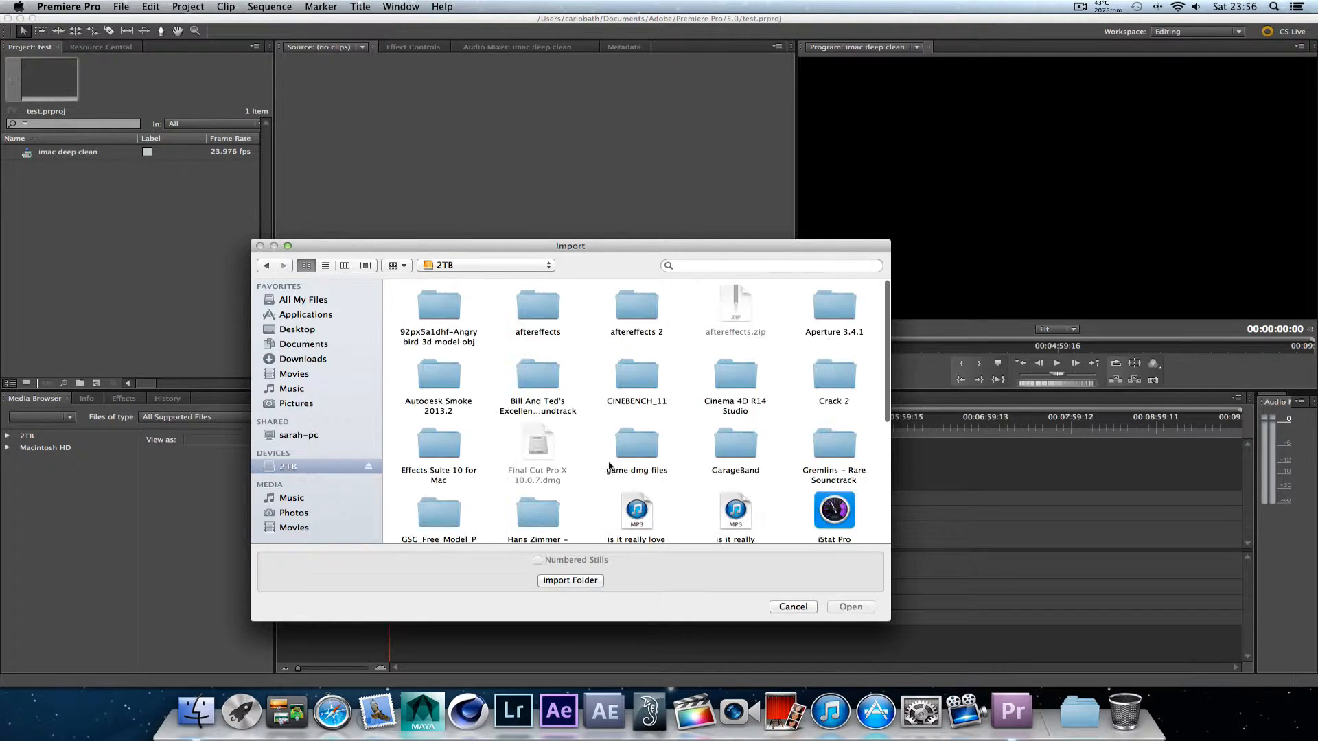
pyautogui.click(326, 266)
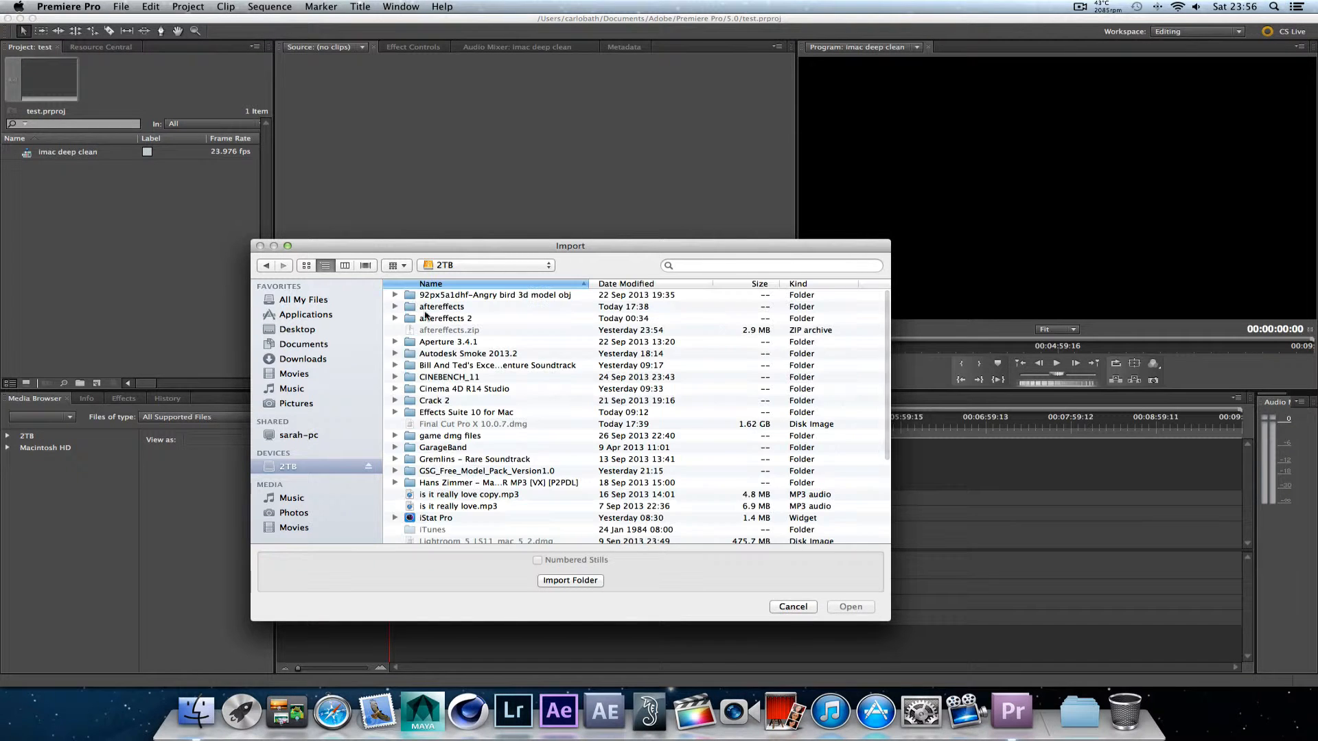
pyautogui.scroll(-5, 550, 442)
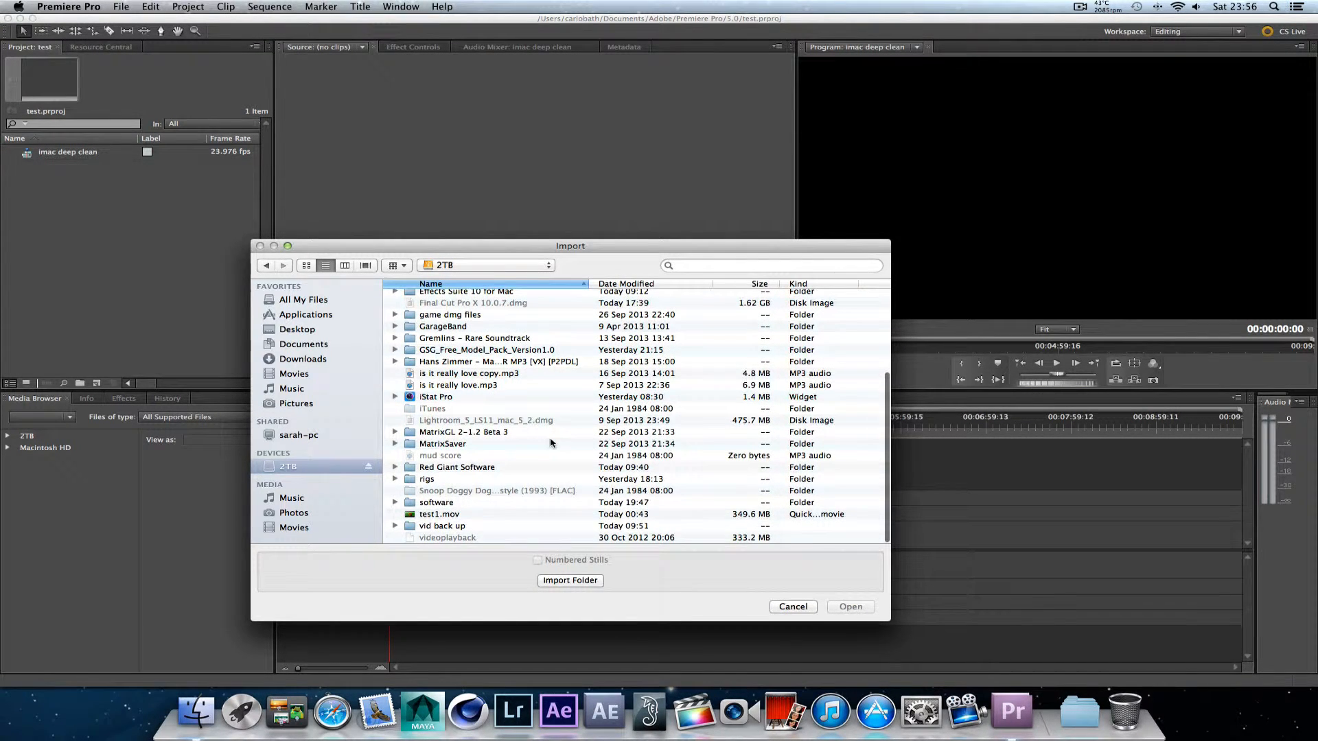
pyautogui.scroll(4, 550, 443)
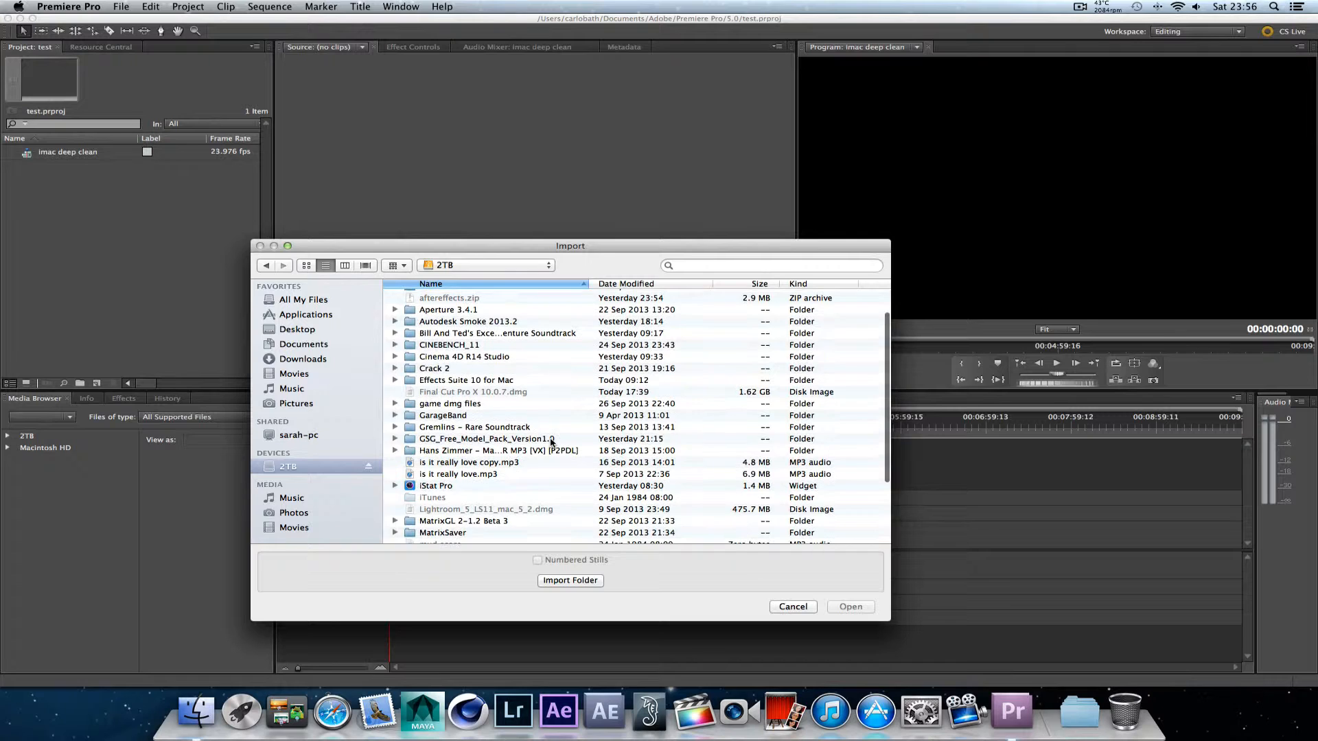
pyautogui.scroll(1, 550, 443)
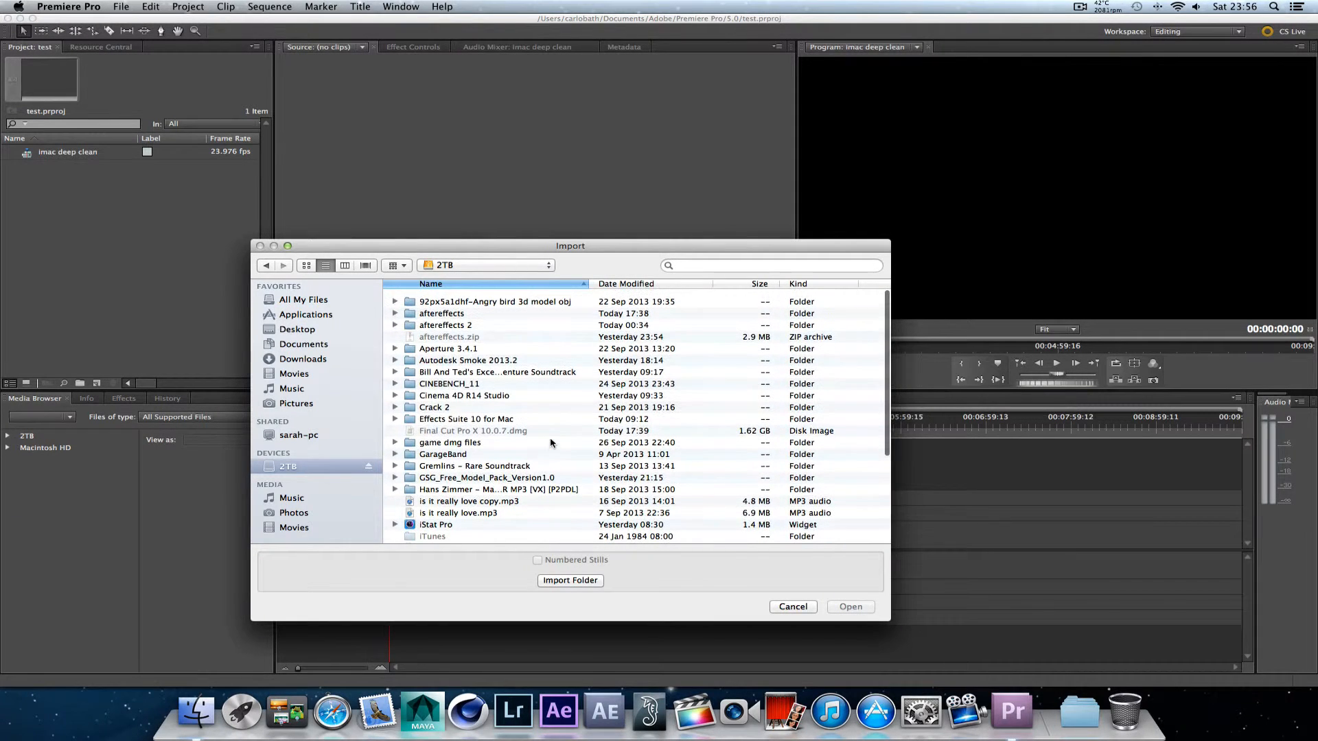
pyautogui.scroll(-2, 550, 443)
pyautogui.scroll(-3, 551, 443)
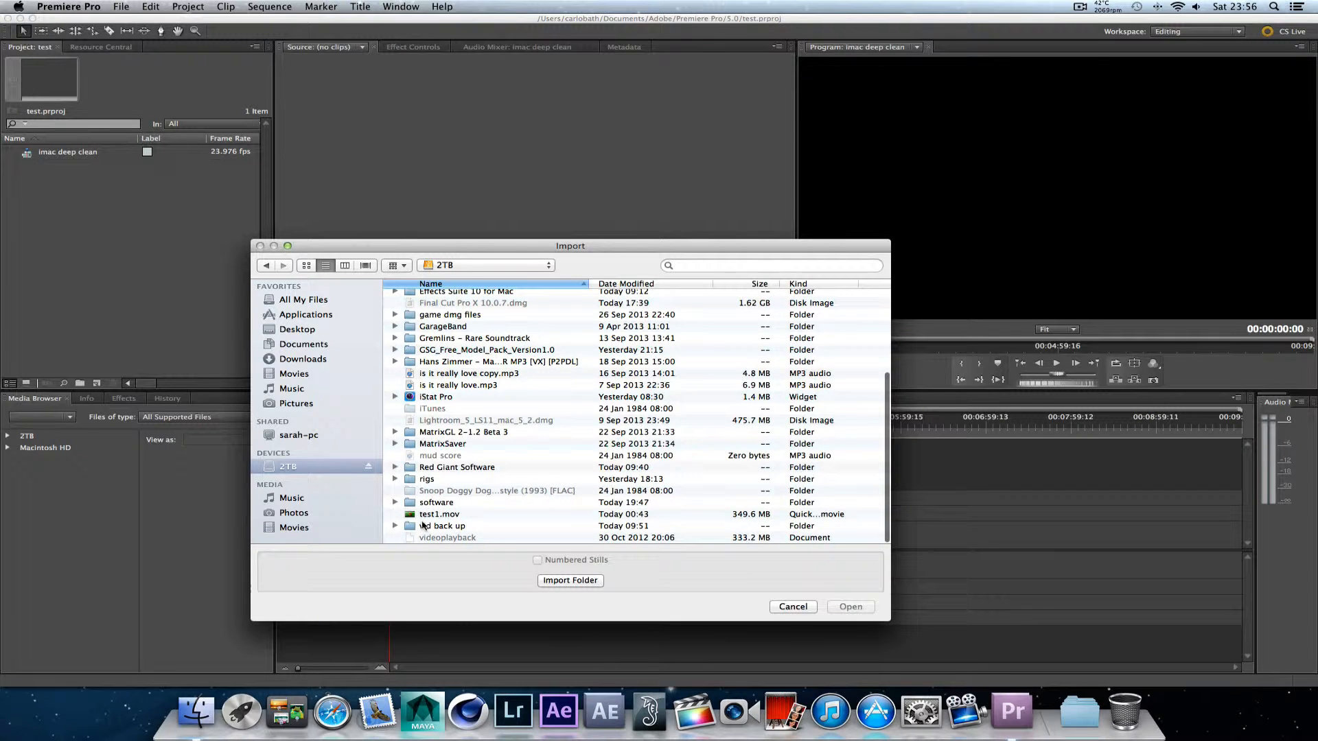
pyautogui.doubleClick(423, 526)
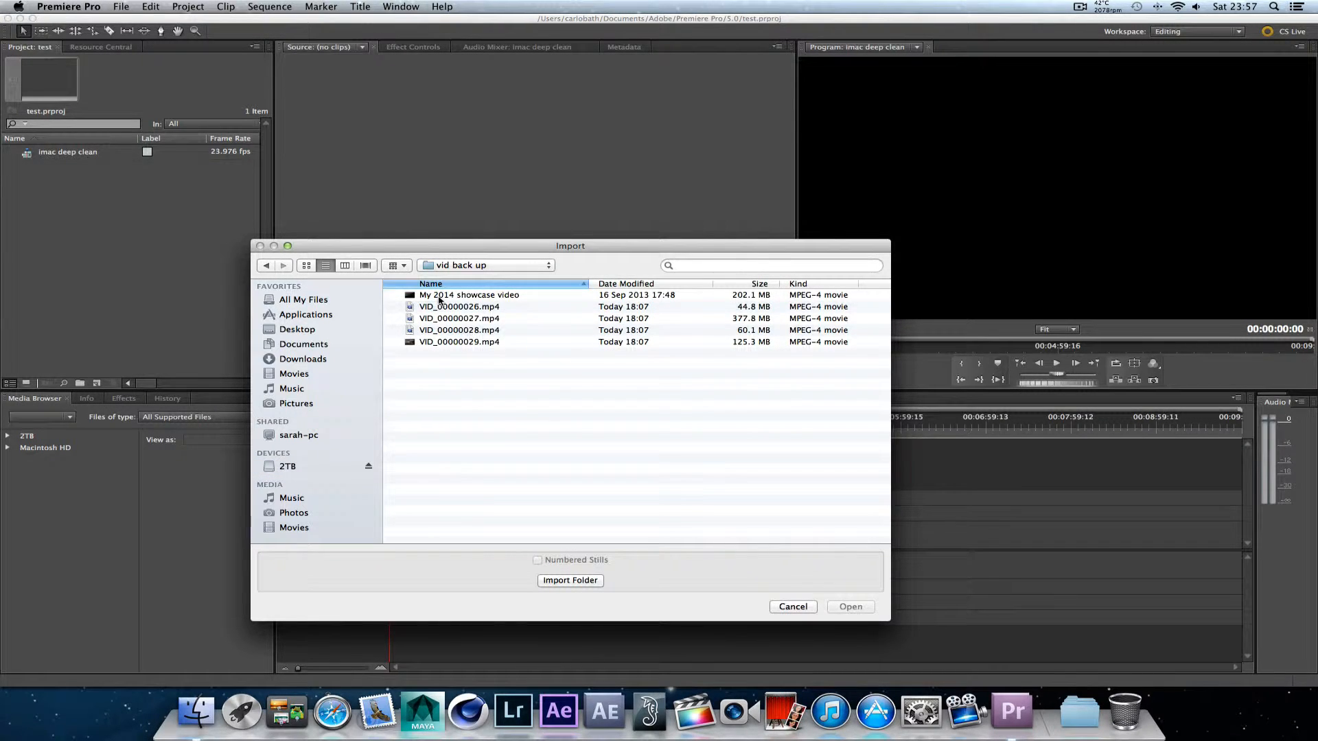
pyautogui.click(306, 266)
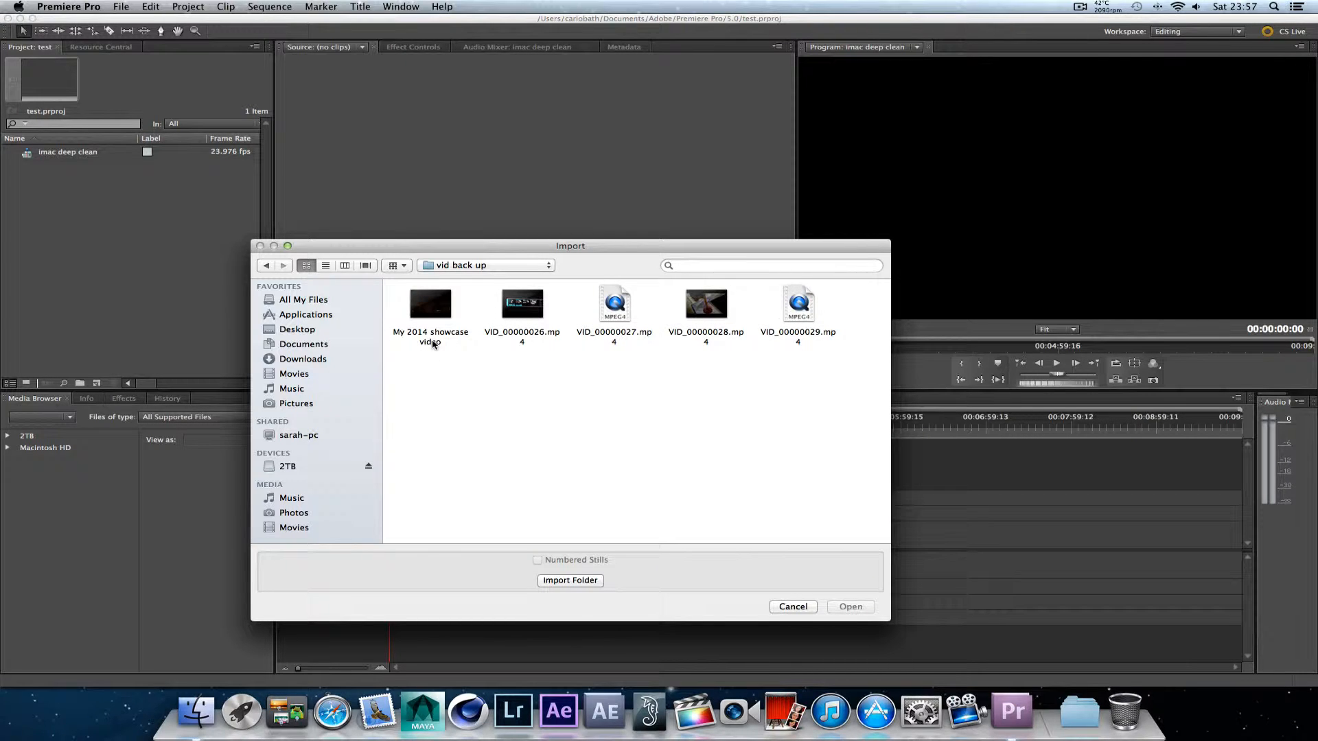
pyautogui.click(607, 304)
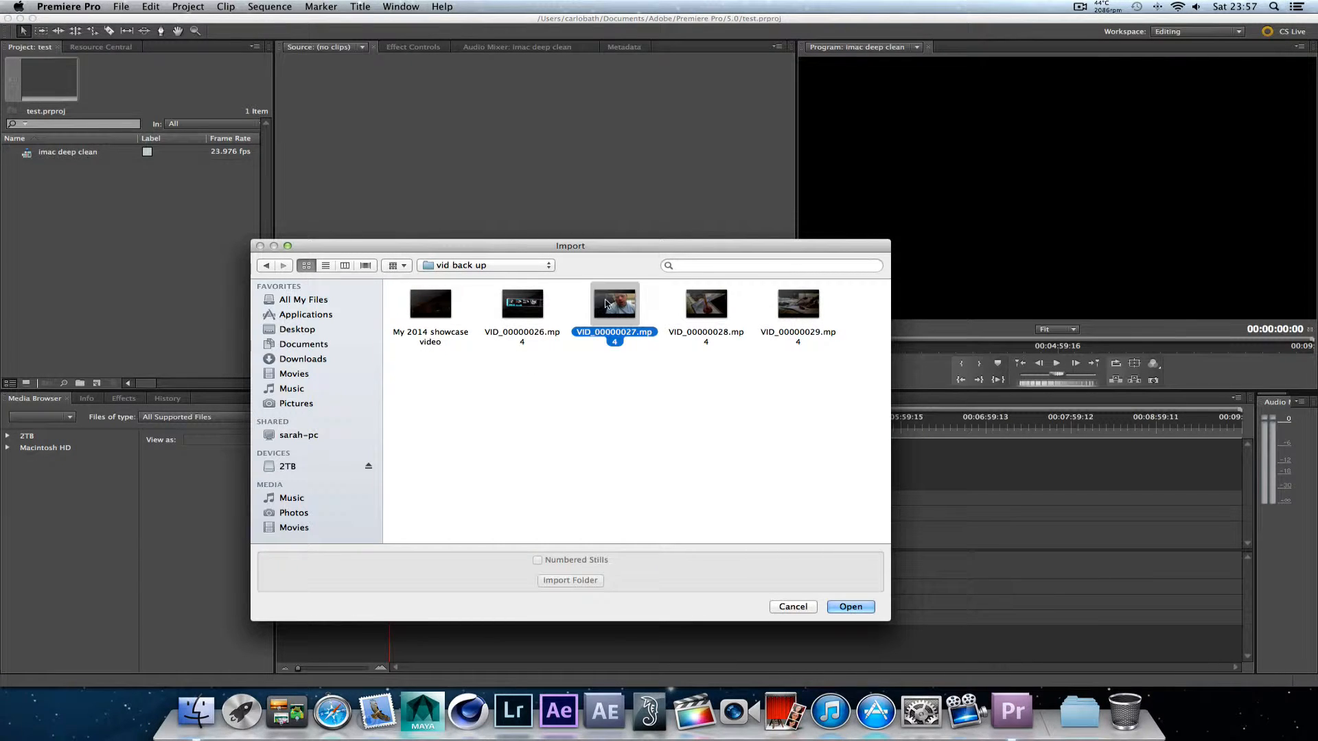
pyautogui.click(851, 608)
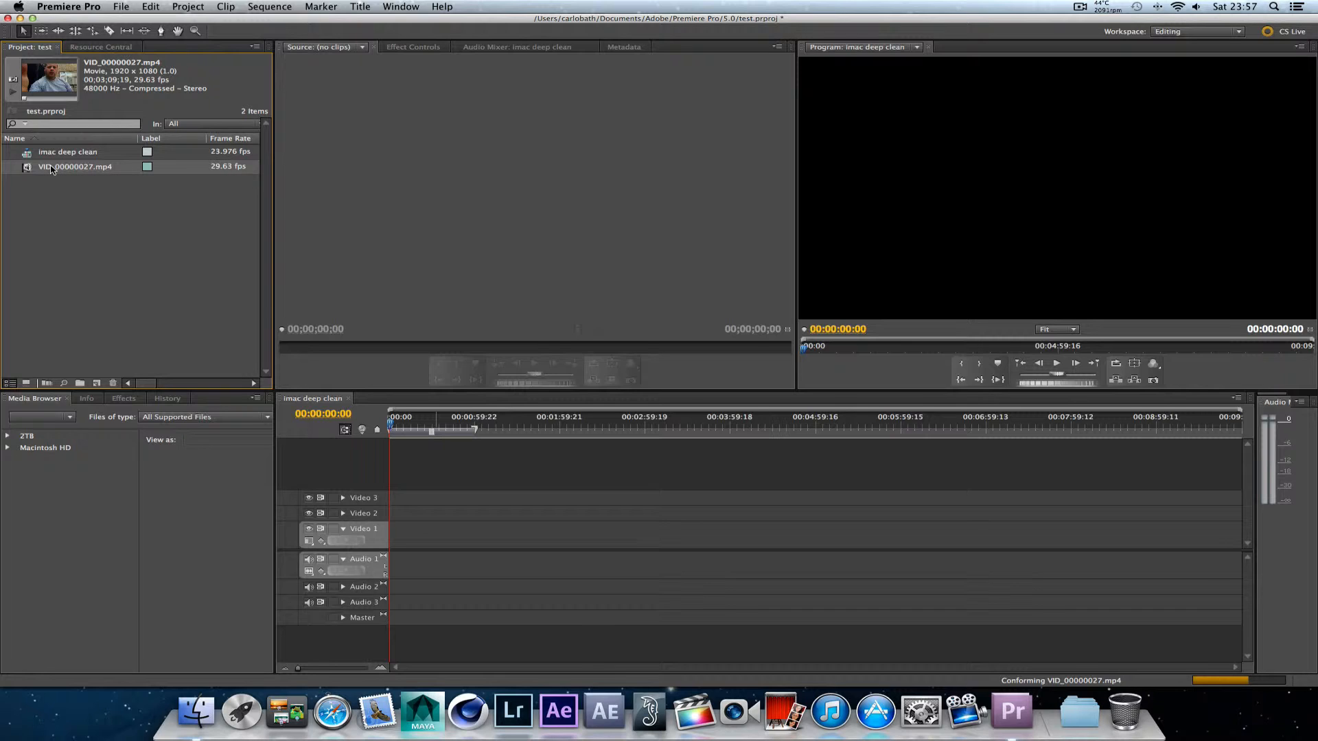
# - Place VID_00000027.mp4 at the start of the Video 1 track and play the opening of the sequence
pyautogui.moveTo(203, 304); pyautogui.dragTo(391, 532)
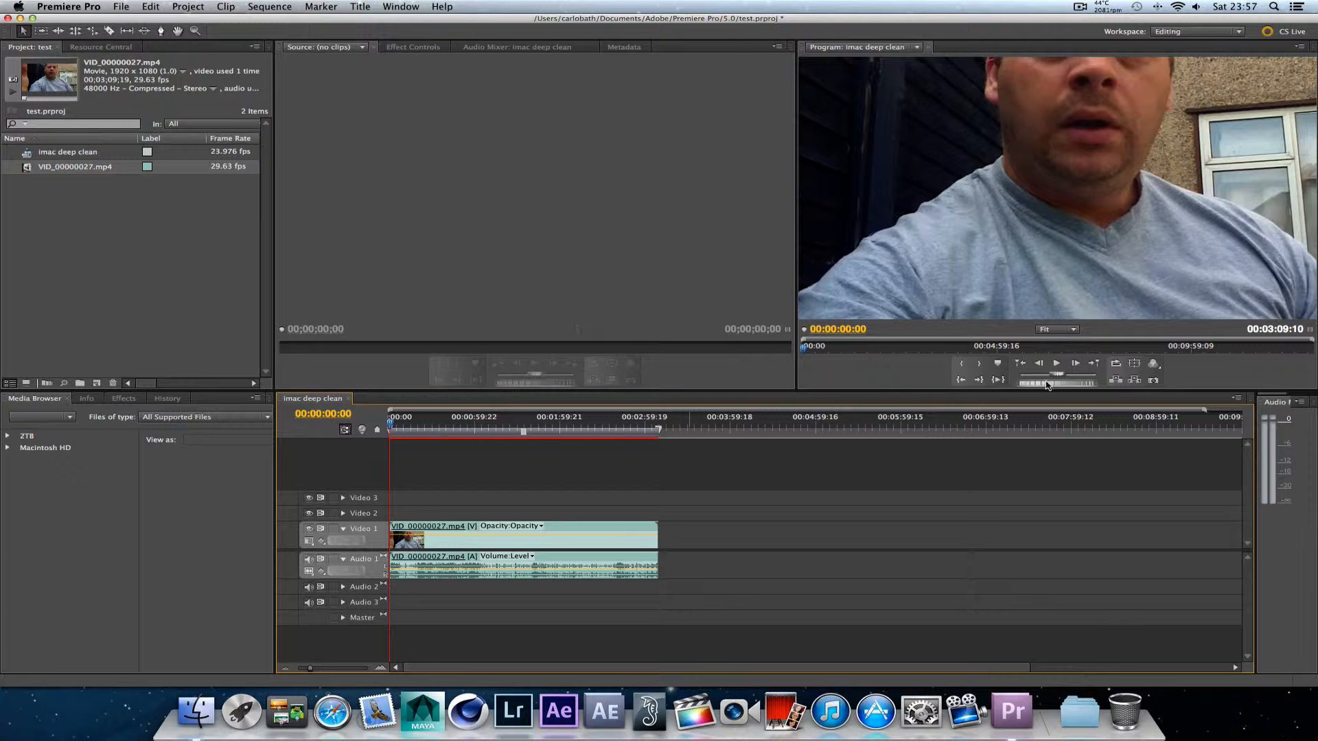
pyautogui.click(1056, 363)
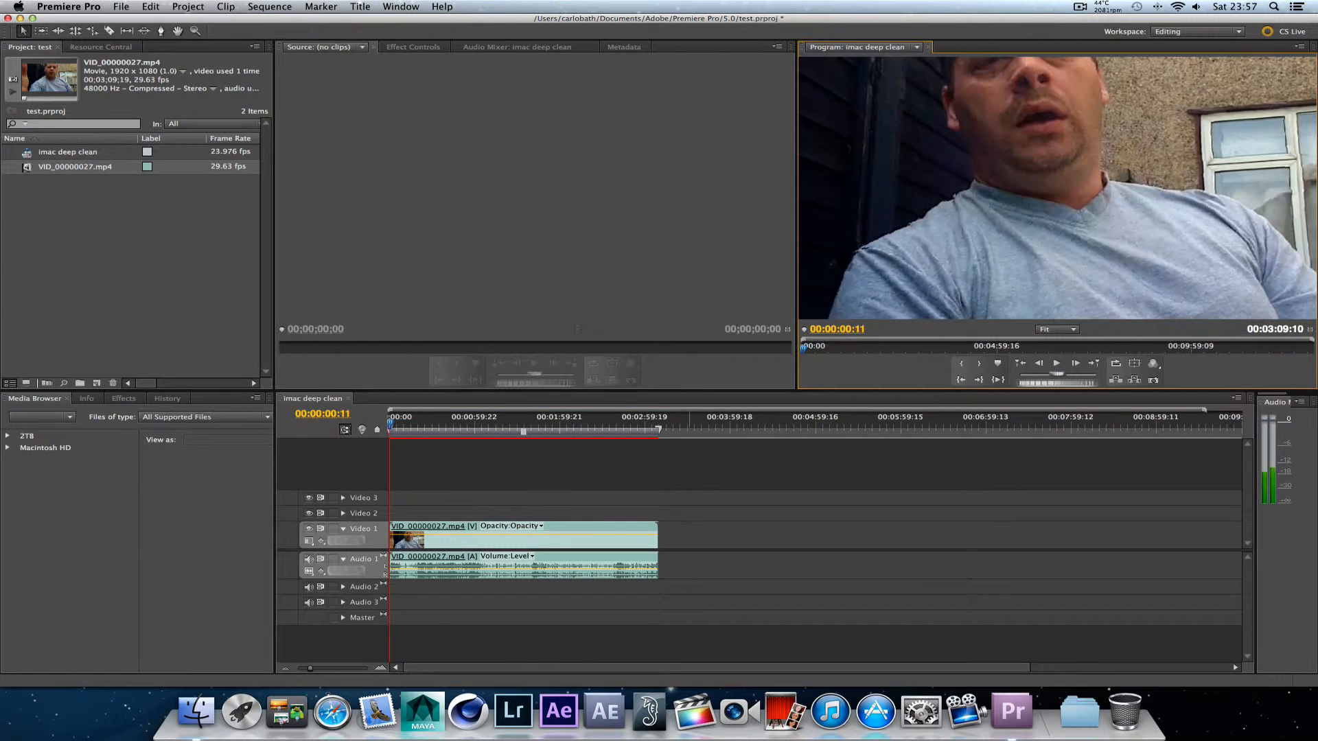
pyautogui.moveTo(1070, 383); pyautogui.dragTo(1057, 383)
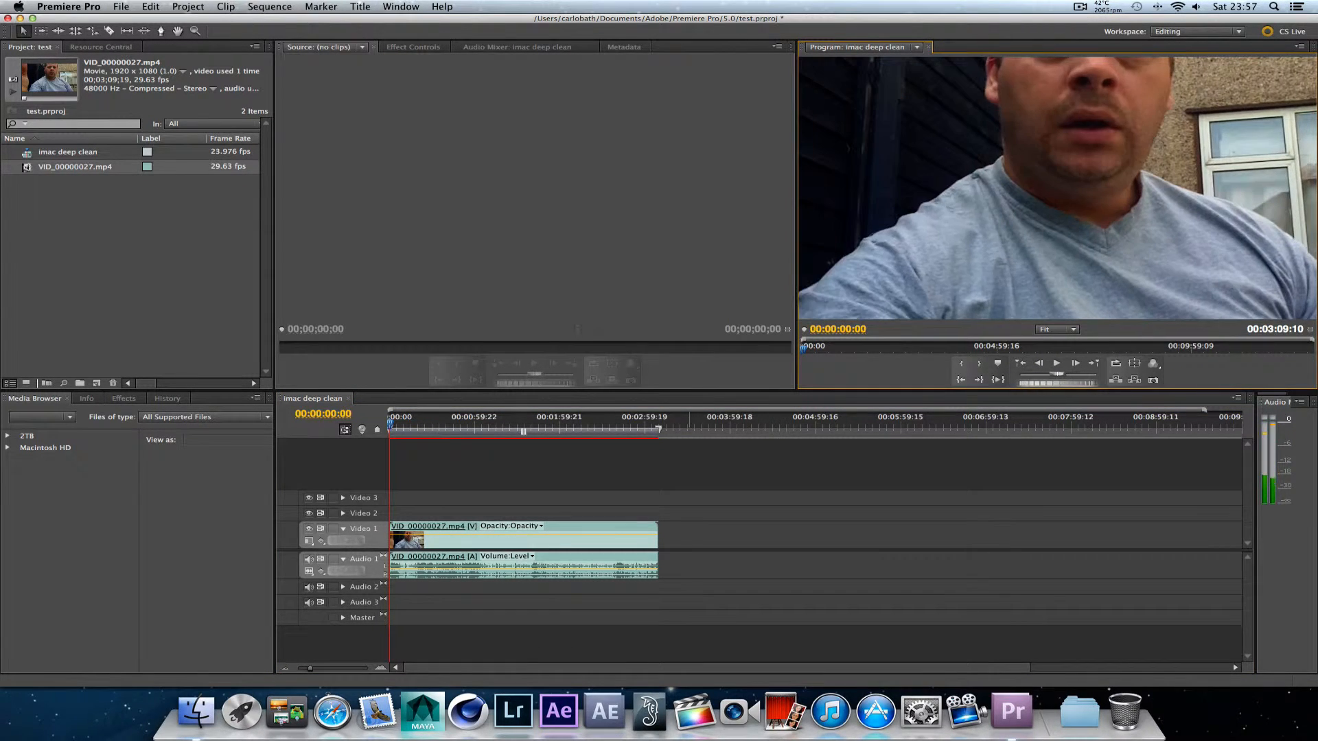
pyautogui.click(1006, 173)
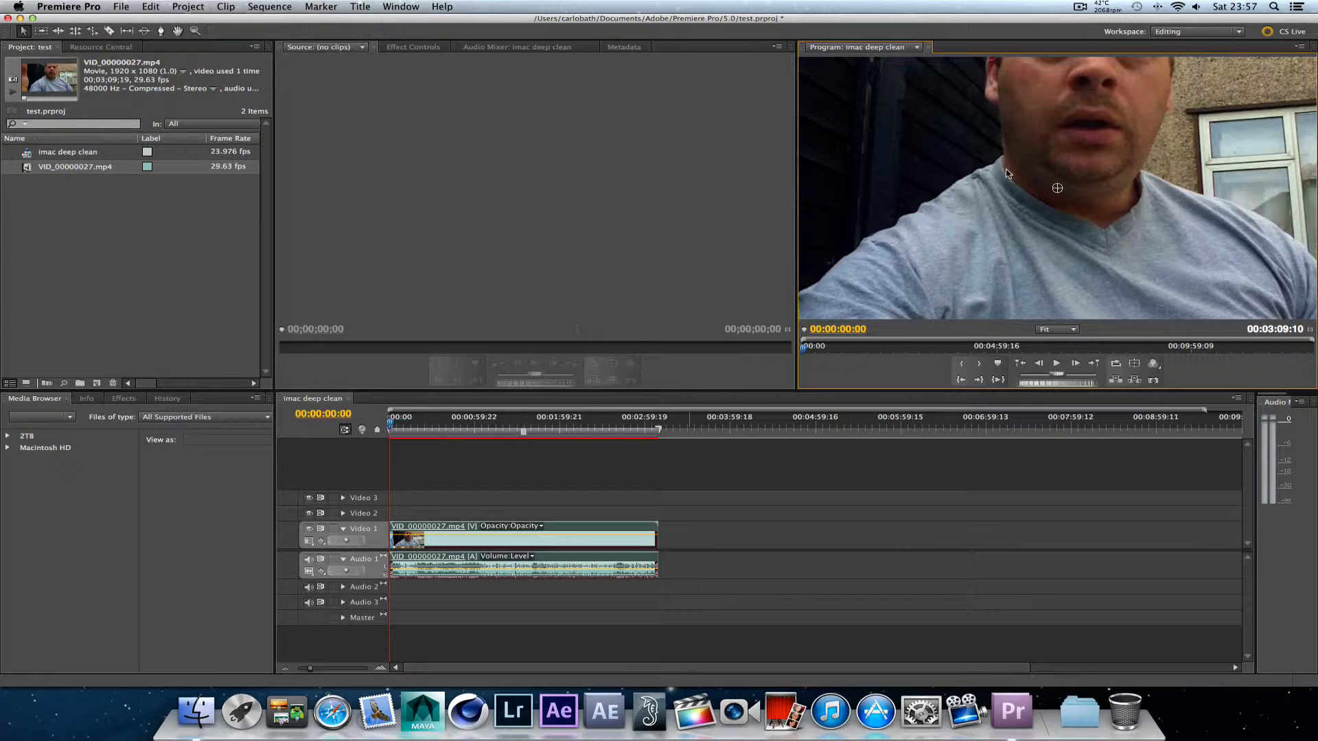
pyautogui.press('space')
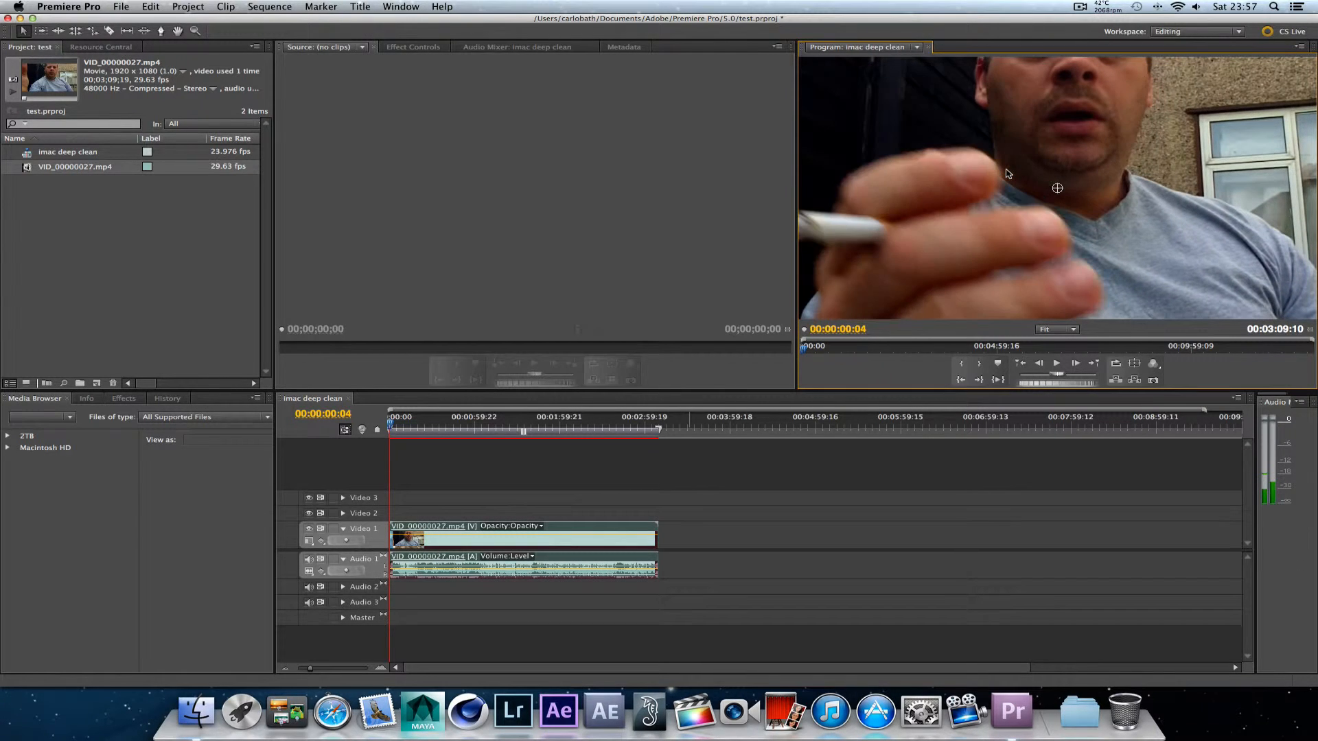
# - Set the Program monitor's magnification to 50% so that the whole frame fits inside it
pyautogui.moveTo(1057, 194)
pyautogui.mouseDown()
pyautogui.moveTo(1068, 272)
pyautogui.moveTo(1068, 189)
pyautogui.mouseUp()
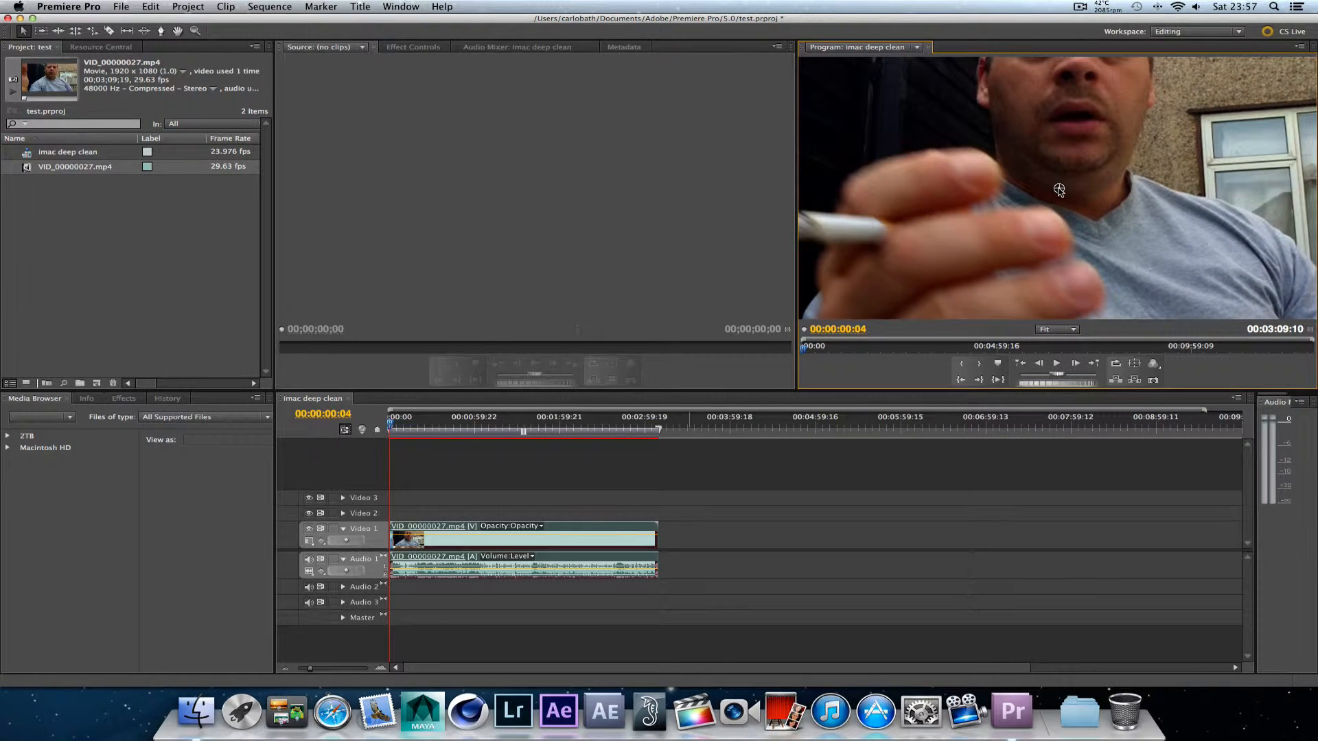
pyautogui.click(1074, 332)
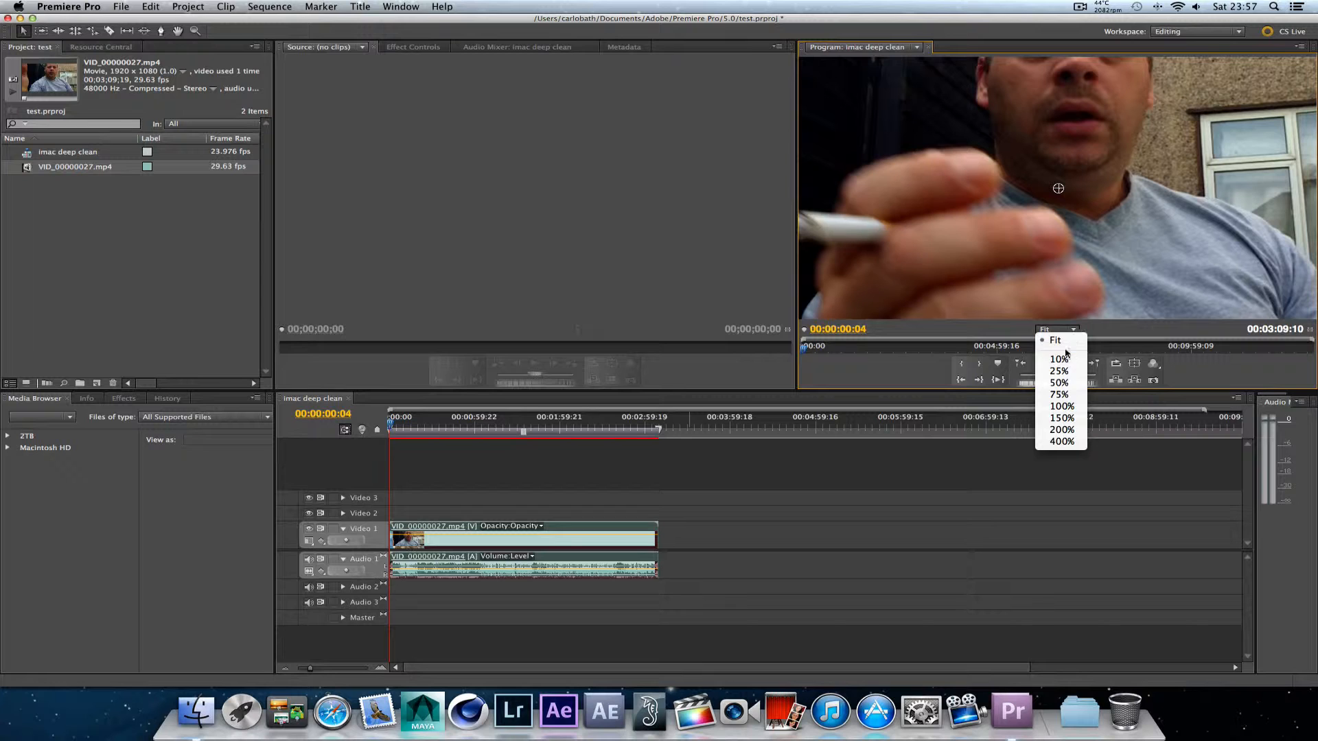
pyautogui.click(1060, 395)
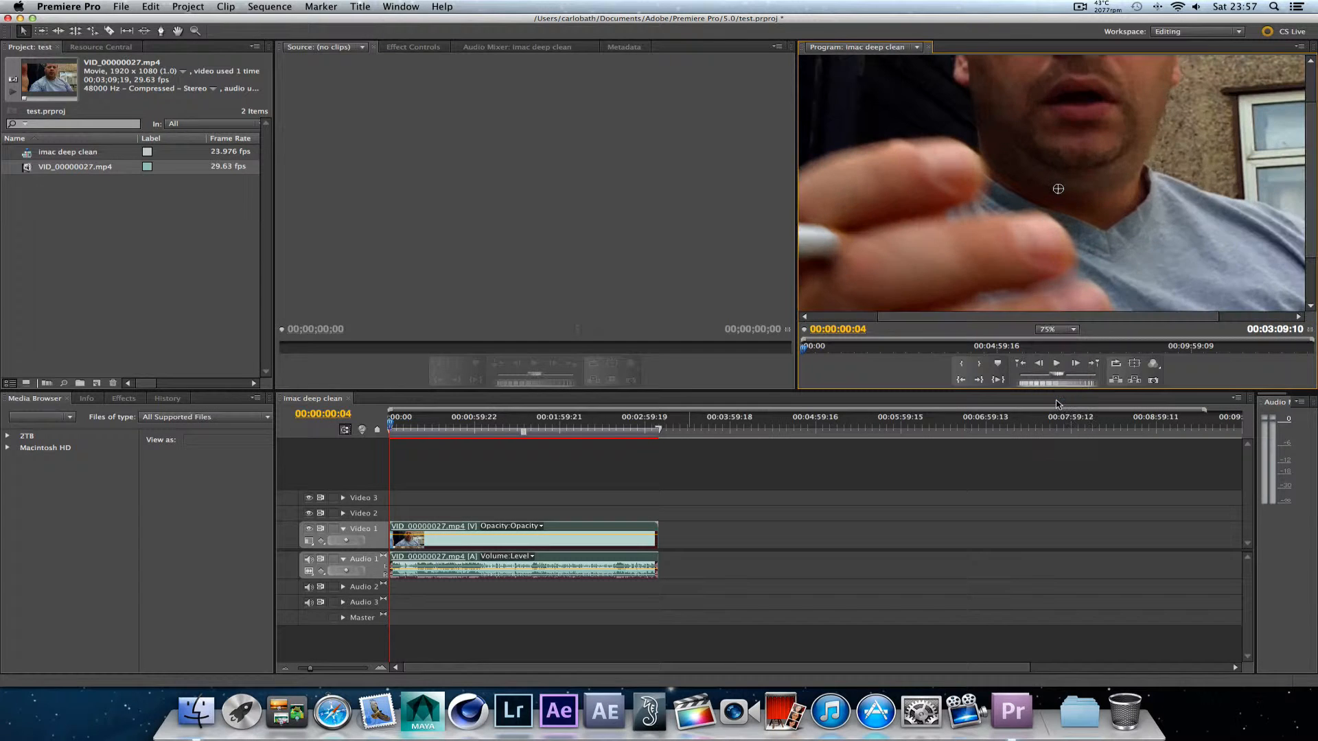
pyautogui.click(1073, 330)
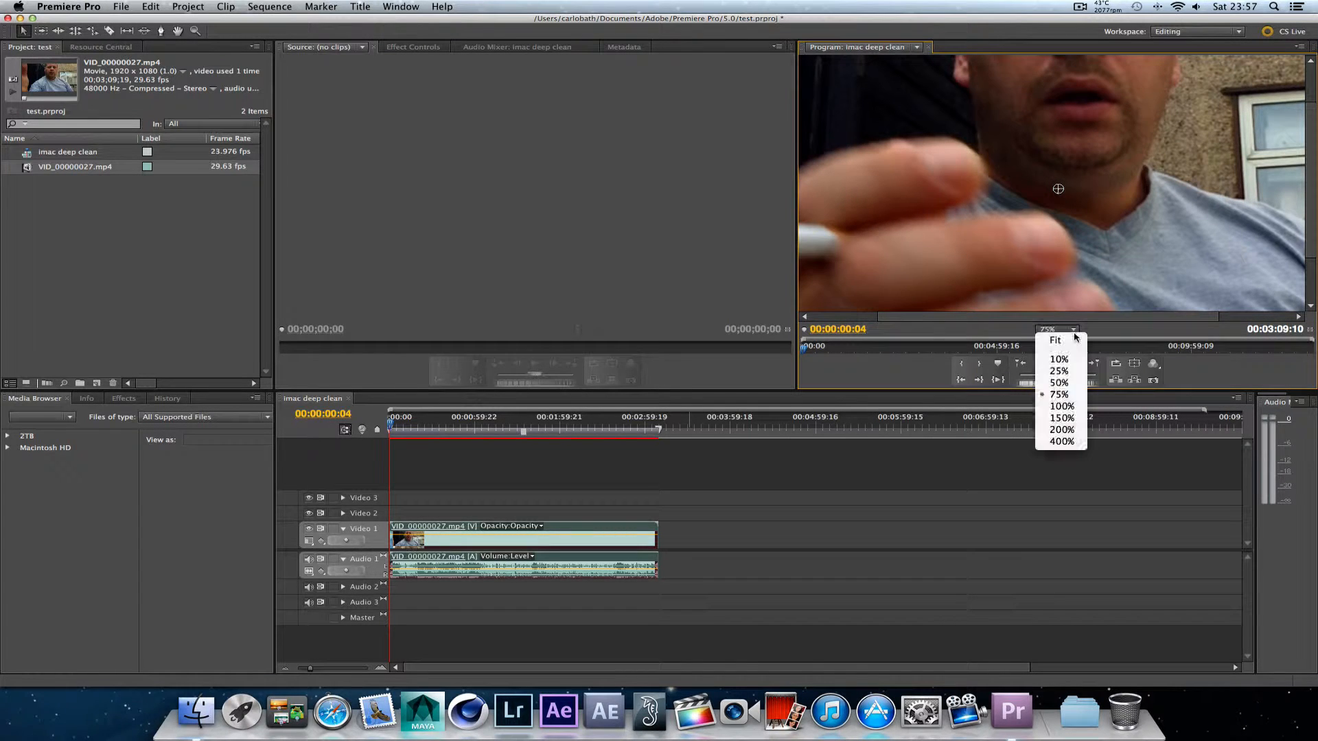
pyautogui.click(1055, 382)
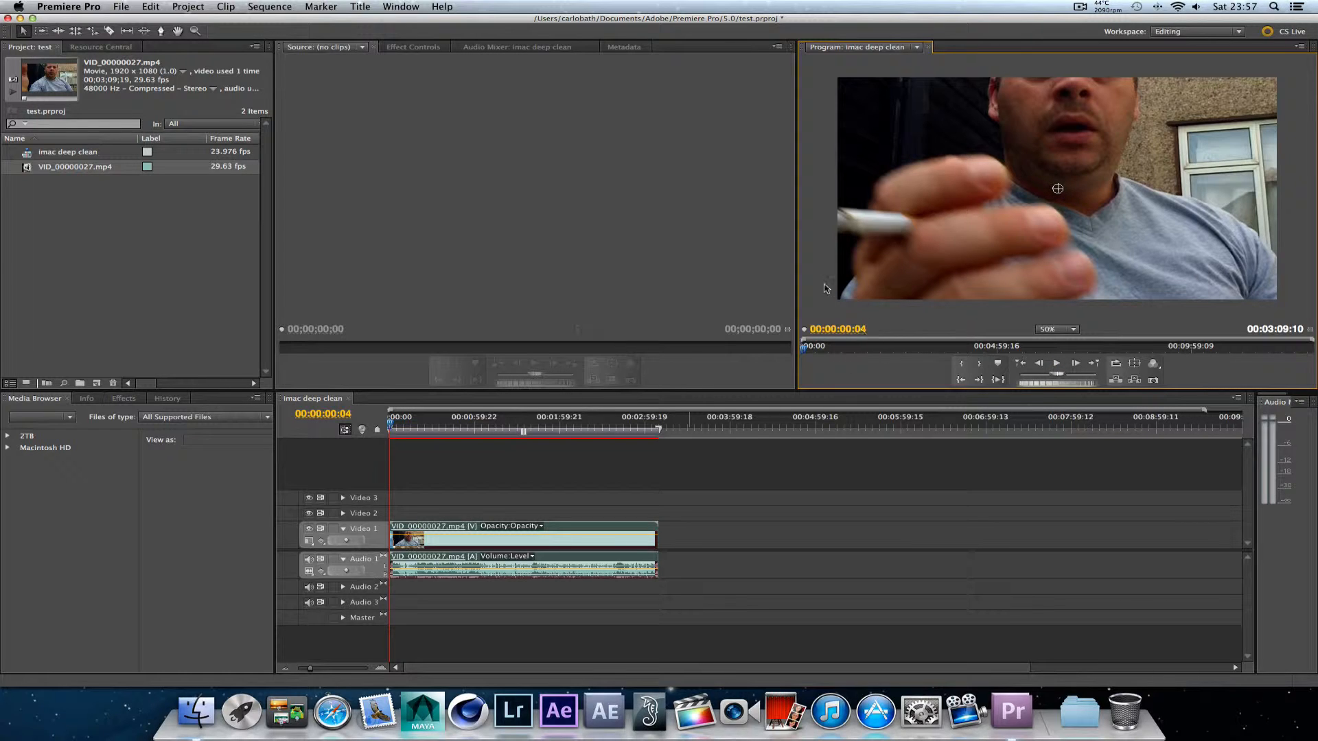
# - Import DSCF2321.AVI through DSCF2337.AVI from the Pictures folder and place them on Video 1 directly after VID_00000027.mp4
pyautogui.click(121, 7)
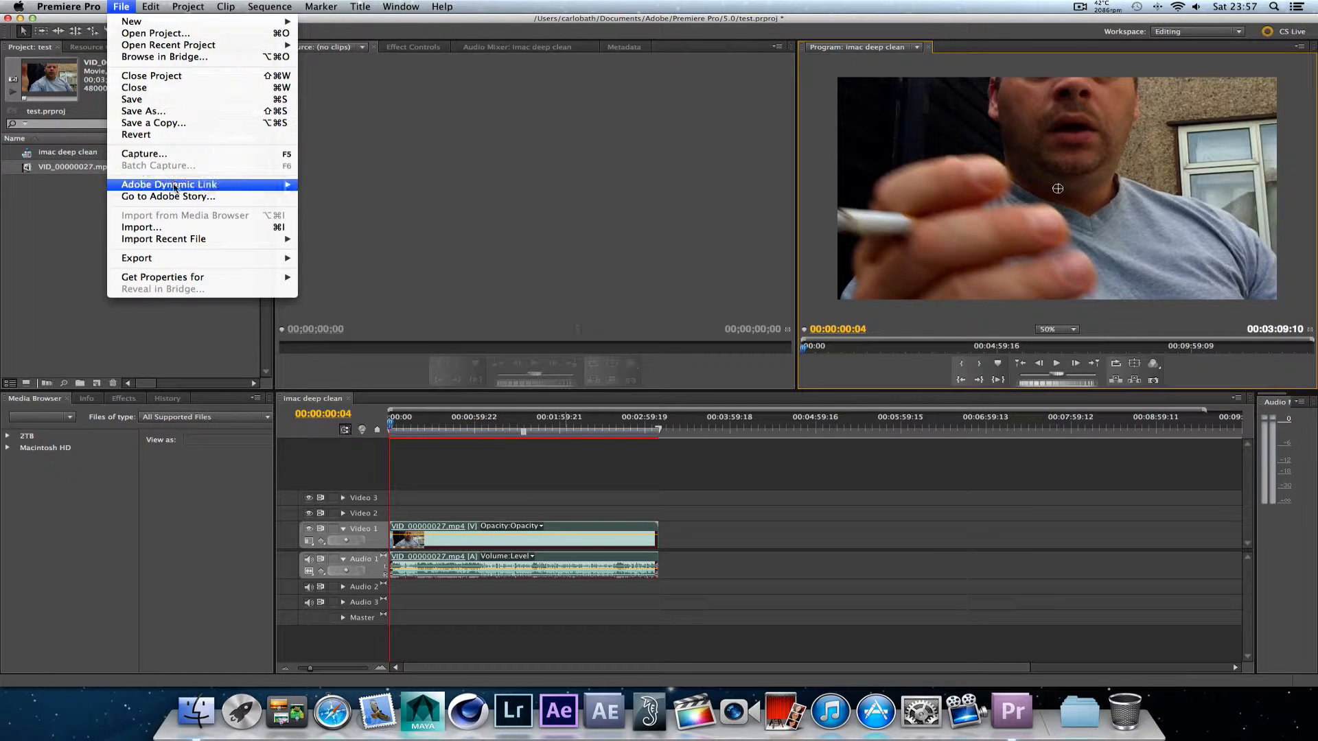
pyautogui.click(155, 229)
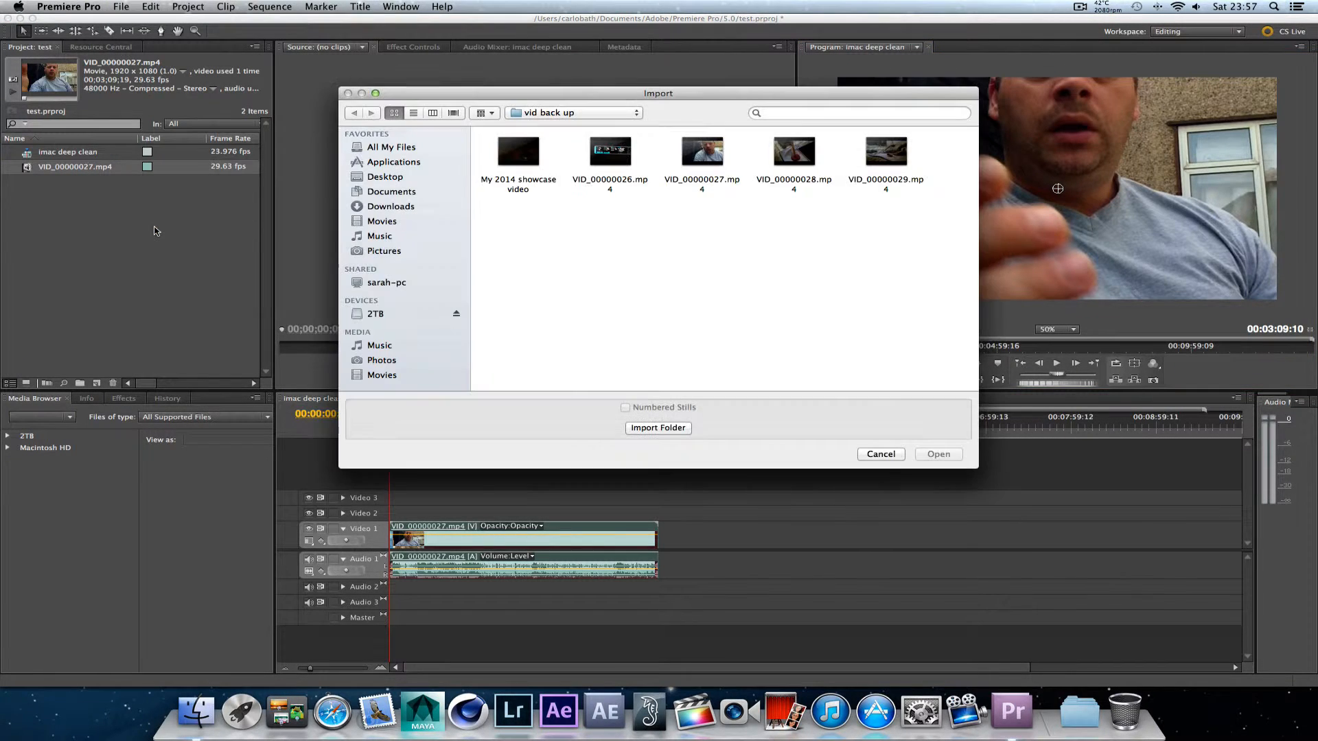
pyautogui.click(389, 224)
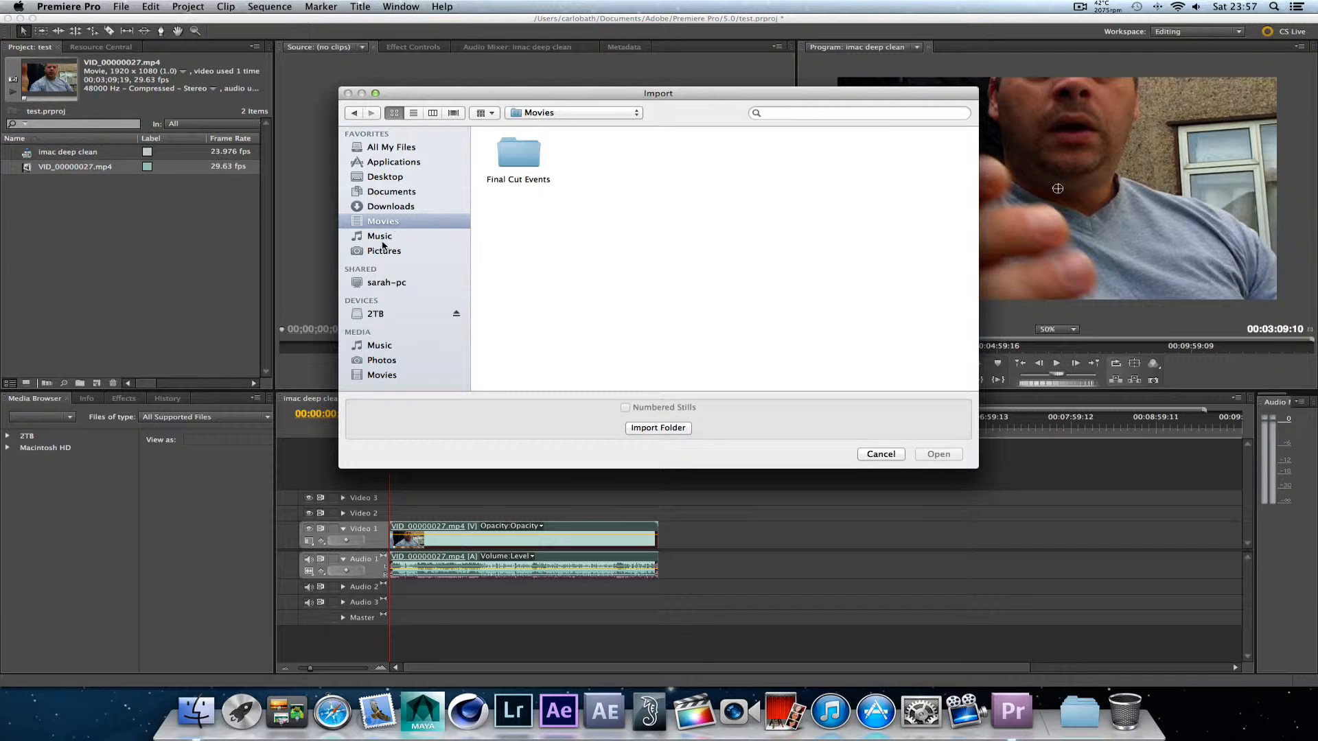
pyautogui.click(383, 249)
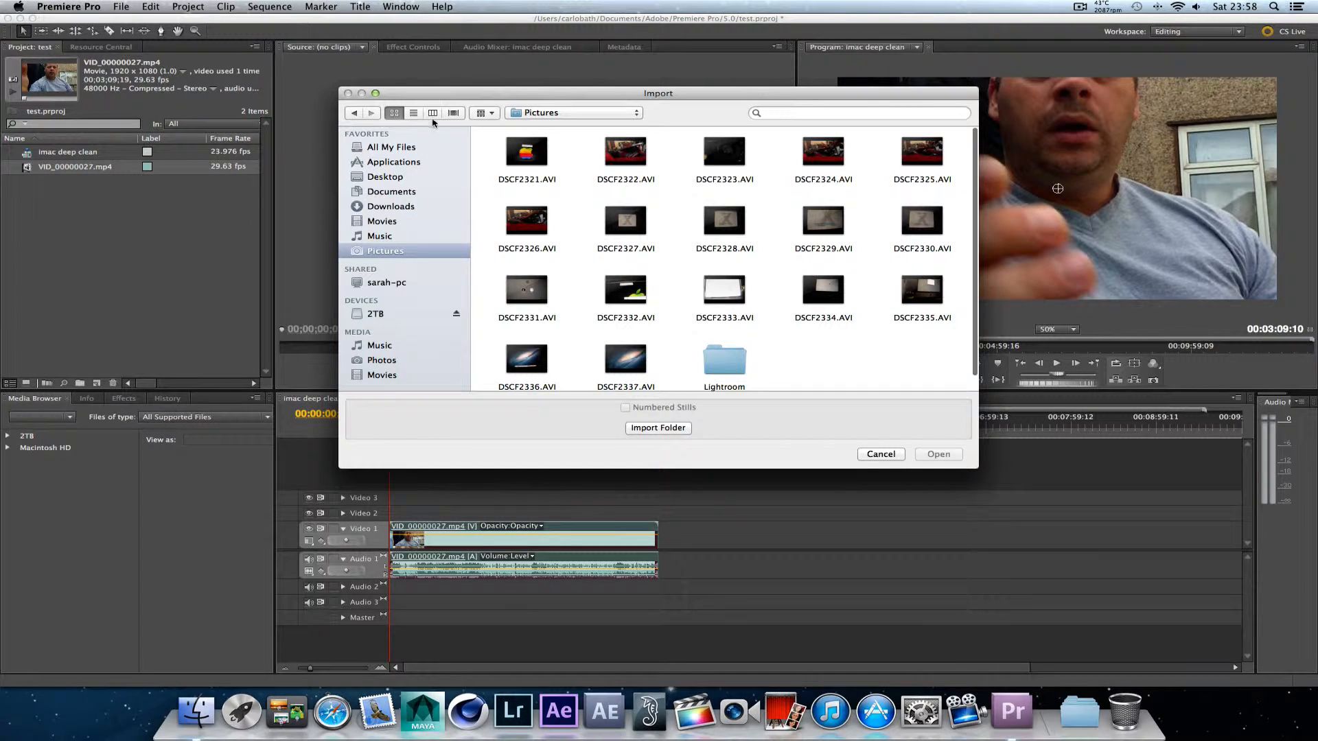
pyautogui.click(413, 113)
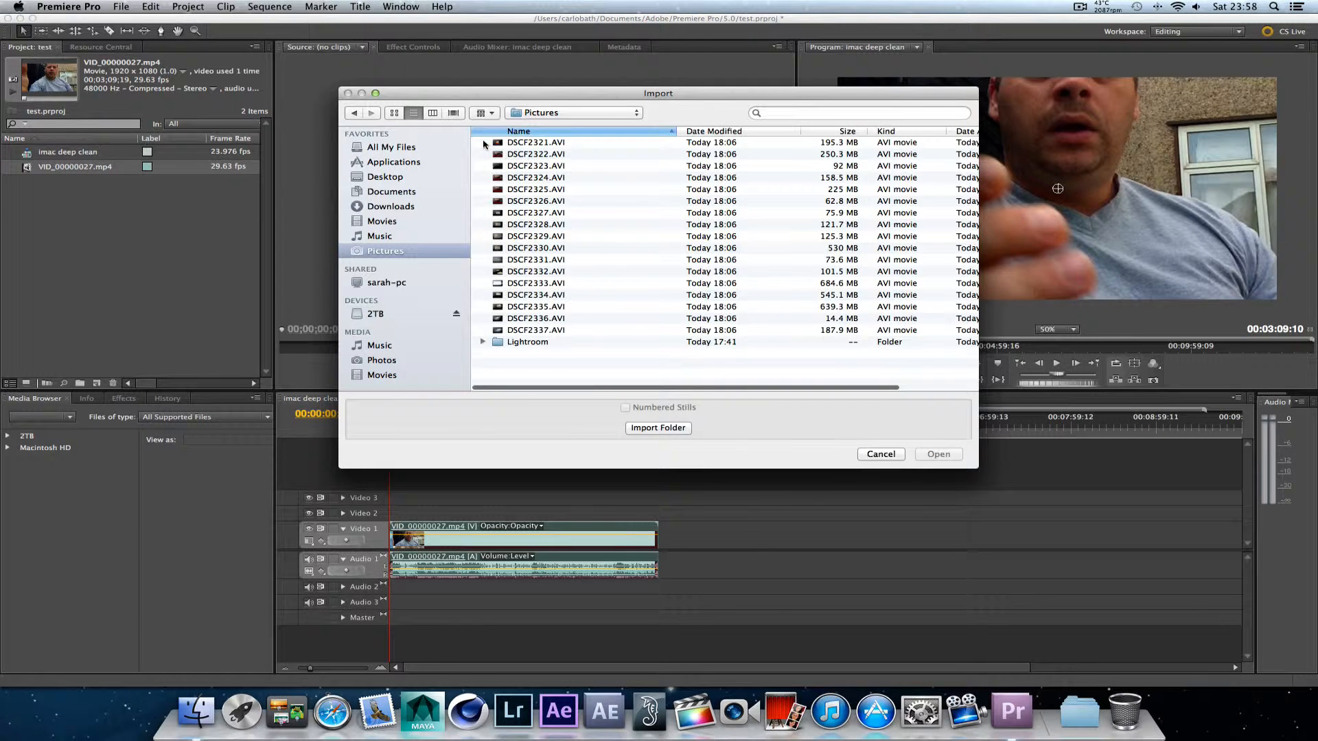
pyautogui.moveTo(485, 144); pyautogui.dragTo(542, 336)
pyautogui.click(940, 454)
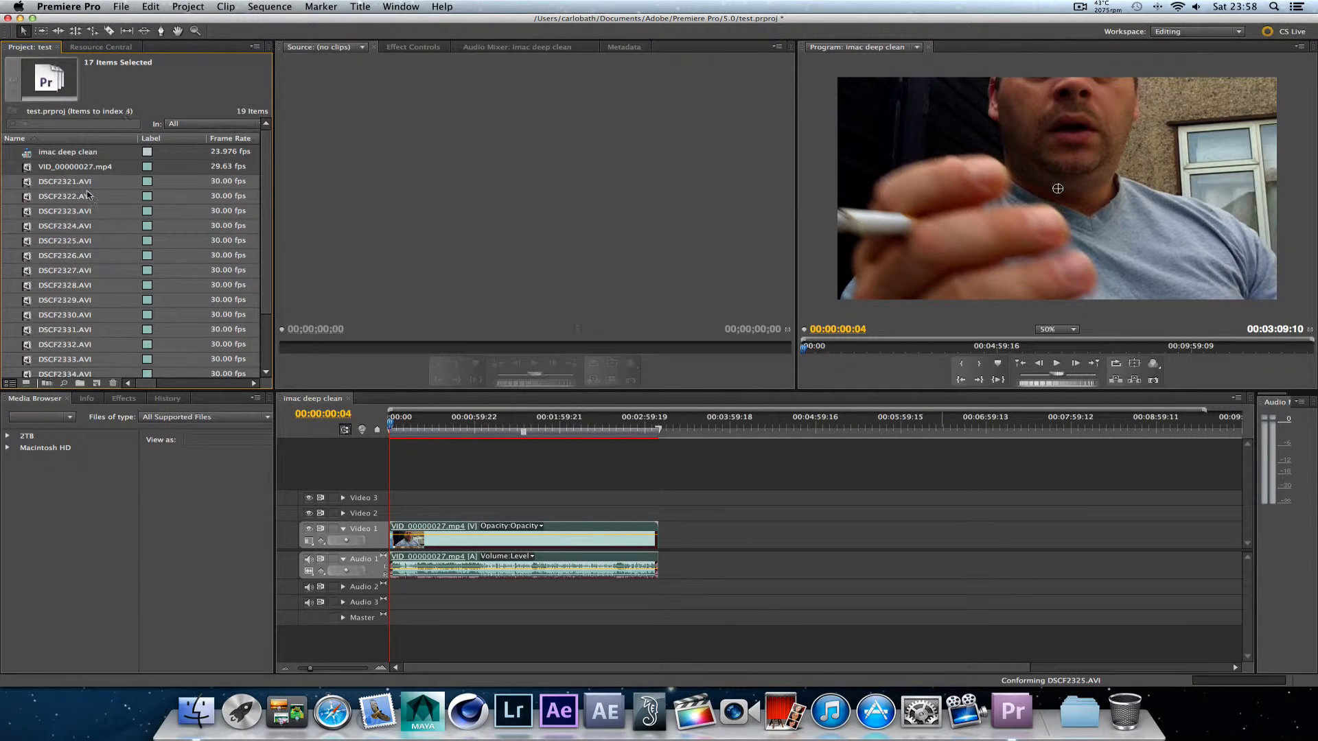
pyautogui.moveTo(86, 186); pyautogui.dragTo(658, 527)
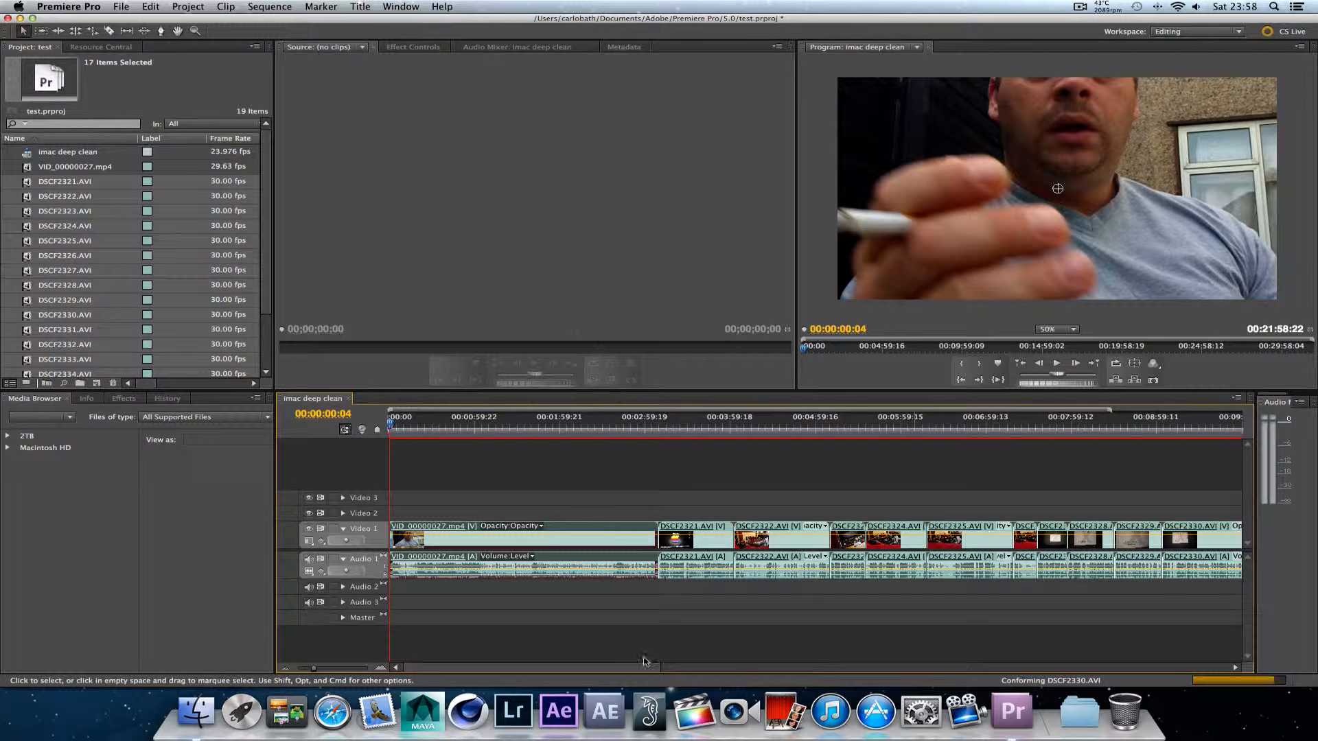
# - Show the entire sequence in the timeline and return the playhead to 00:00:00:00
pyautogui.moveTo(312, 670); pyautogui.dragTo(307, 671)
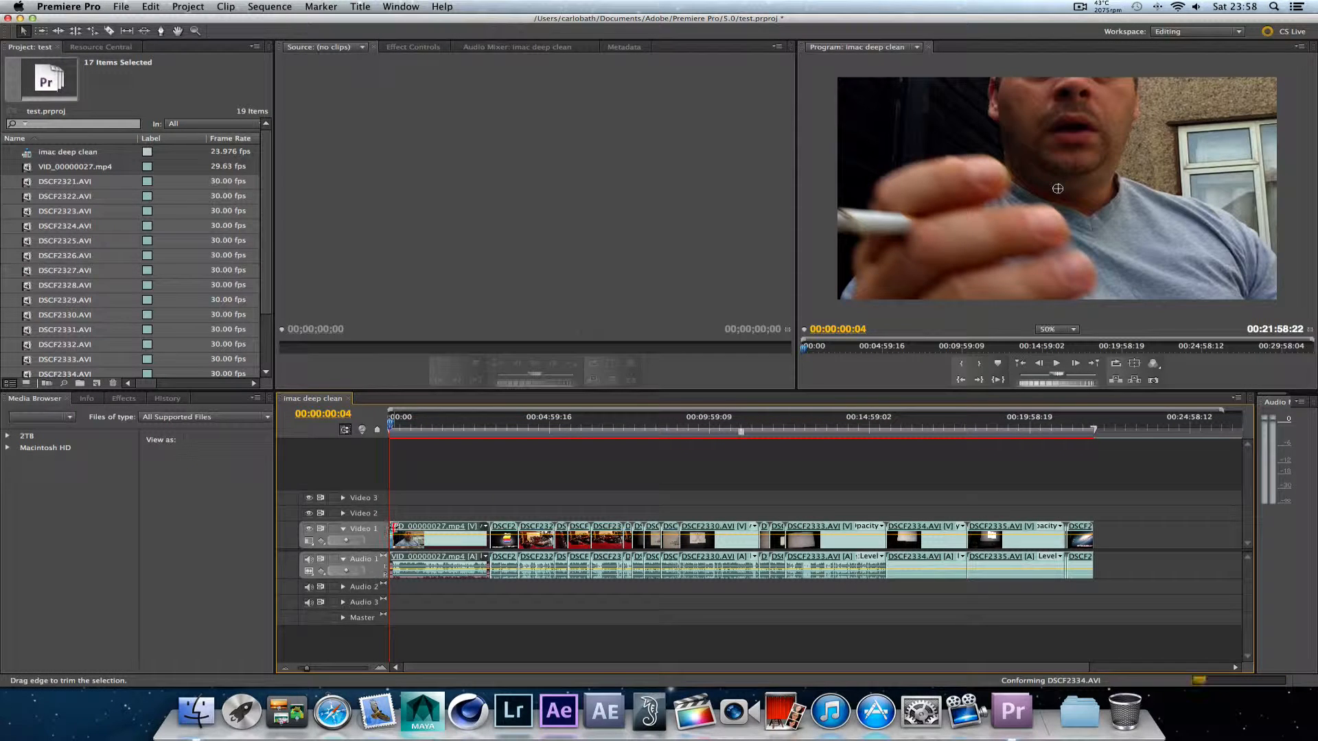
pyautogui.rightClick(393, 531)
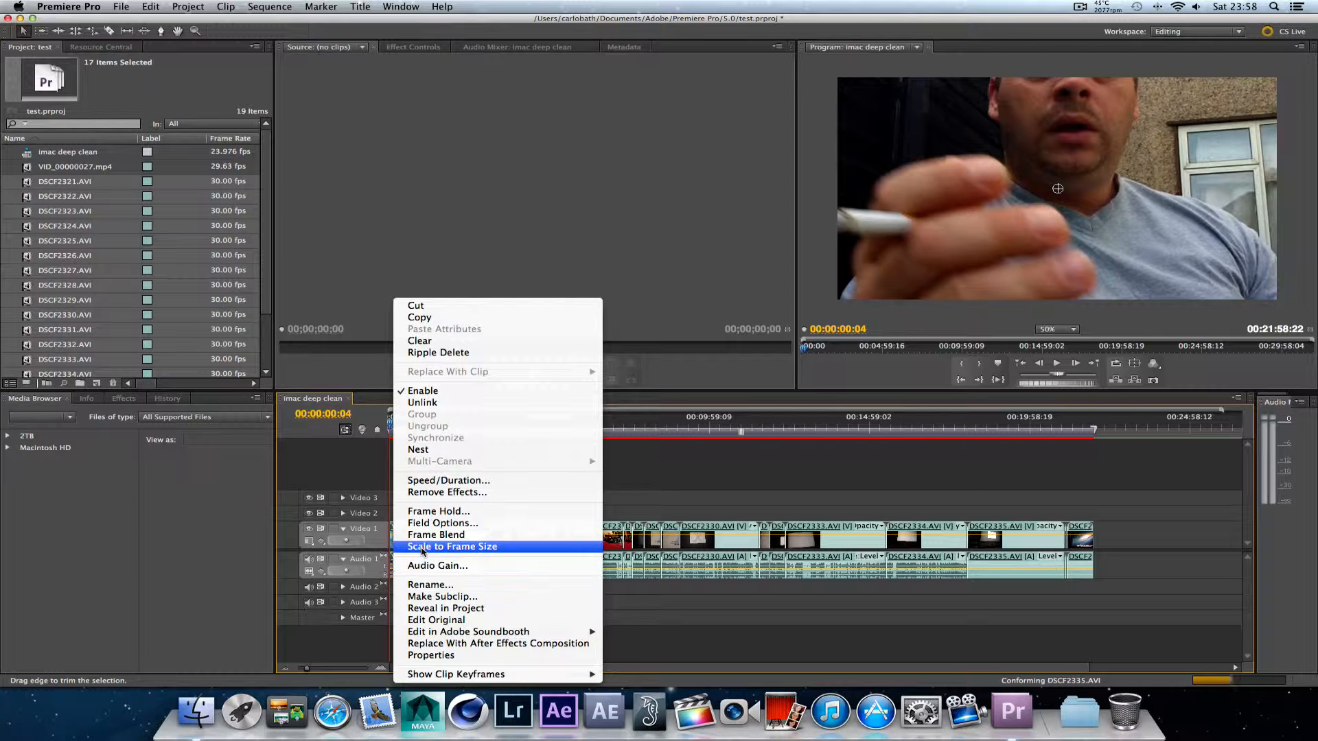
pyautogui.click(366, 479)
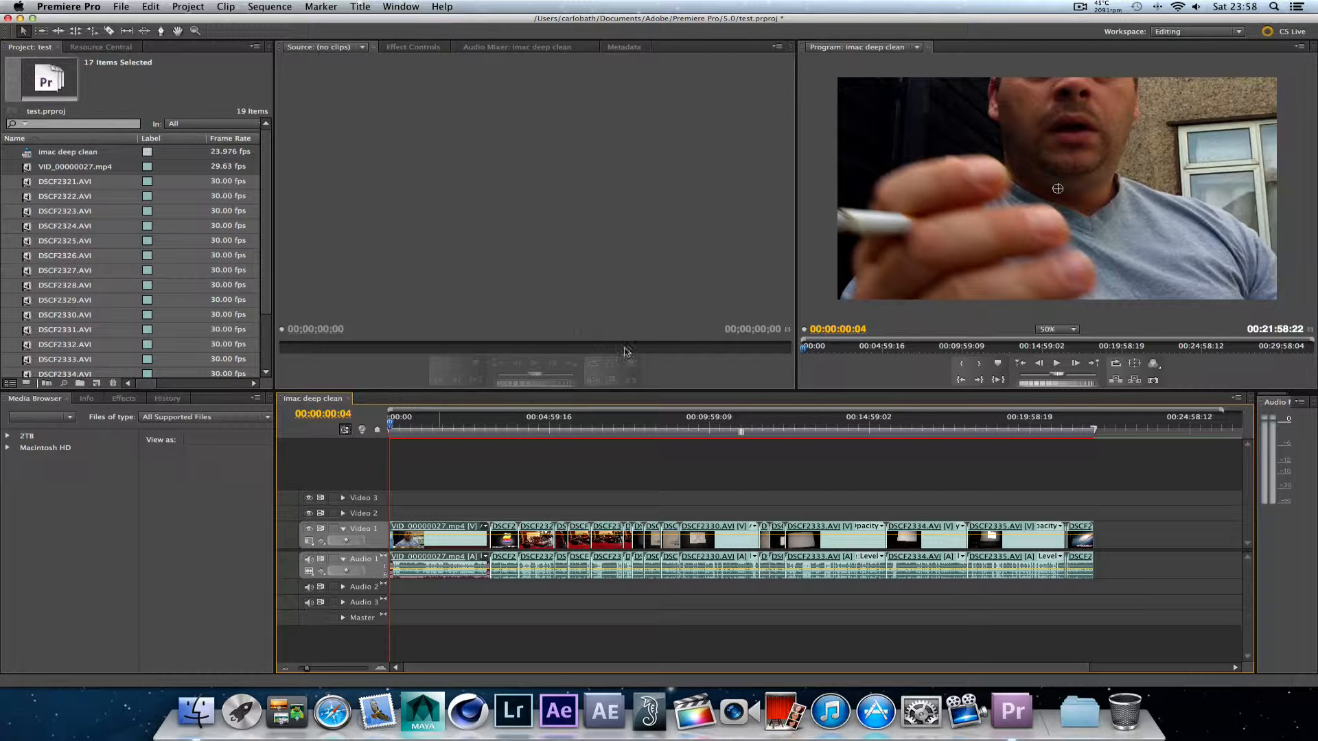
pyautogui.moveTo(391, 427)
pyautogui.mouseDown()
pyautogui.moveTo(411, 426)
pyautogui.moveTo(382, 424)
pyautogui.mouseUp()
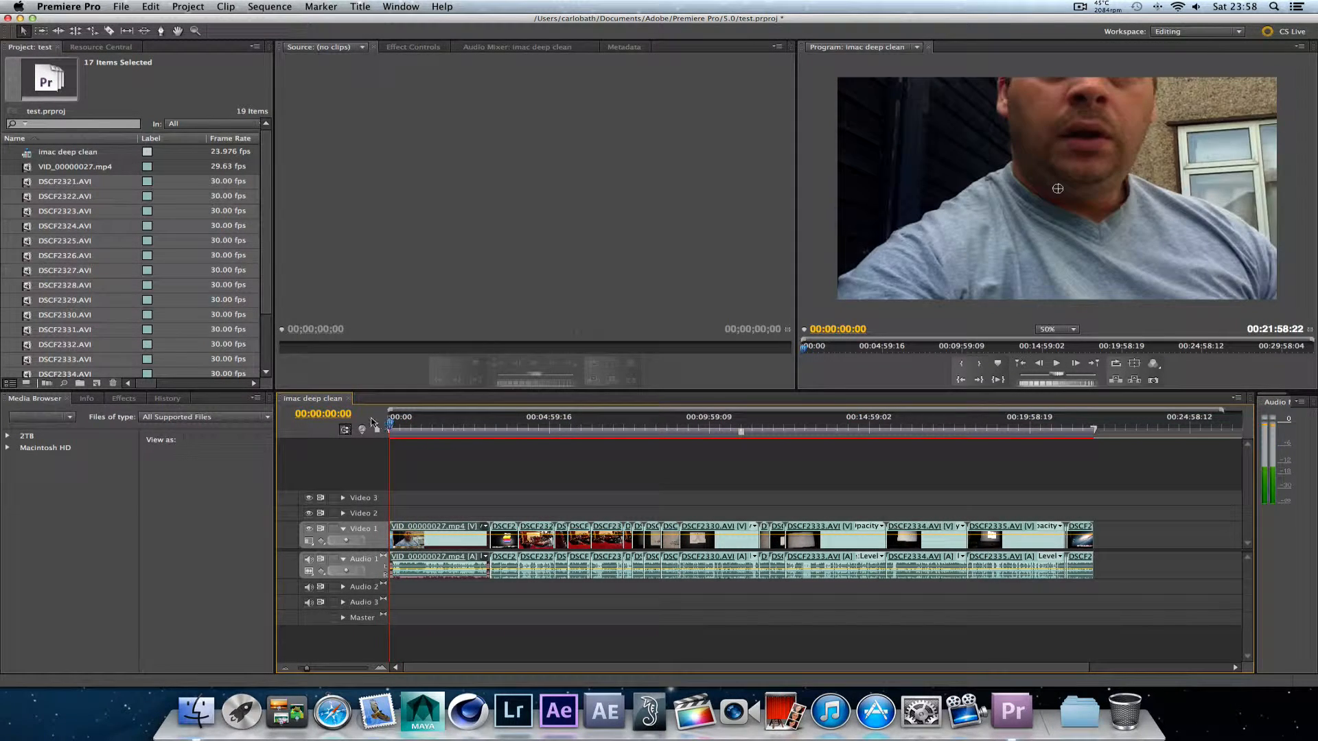
# - Set the Program monitor's magnification to Fit and enlarge the monitor in both width and height
pyautogui.click(1074, 332)
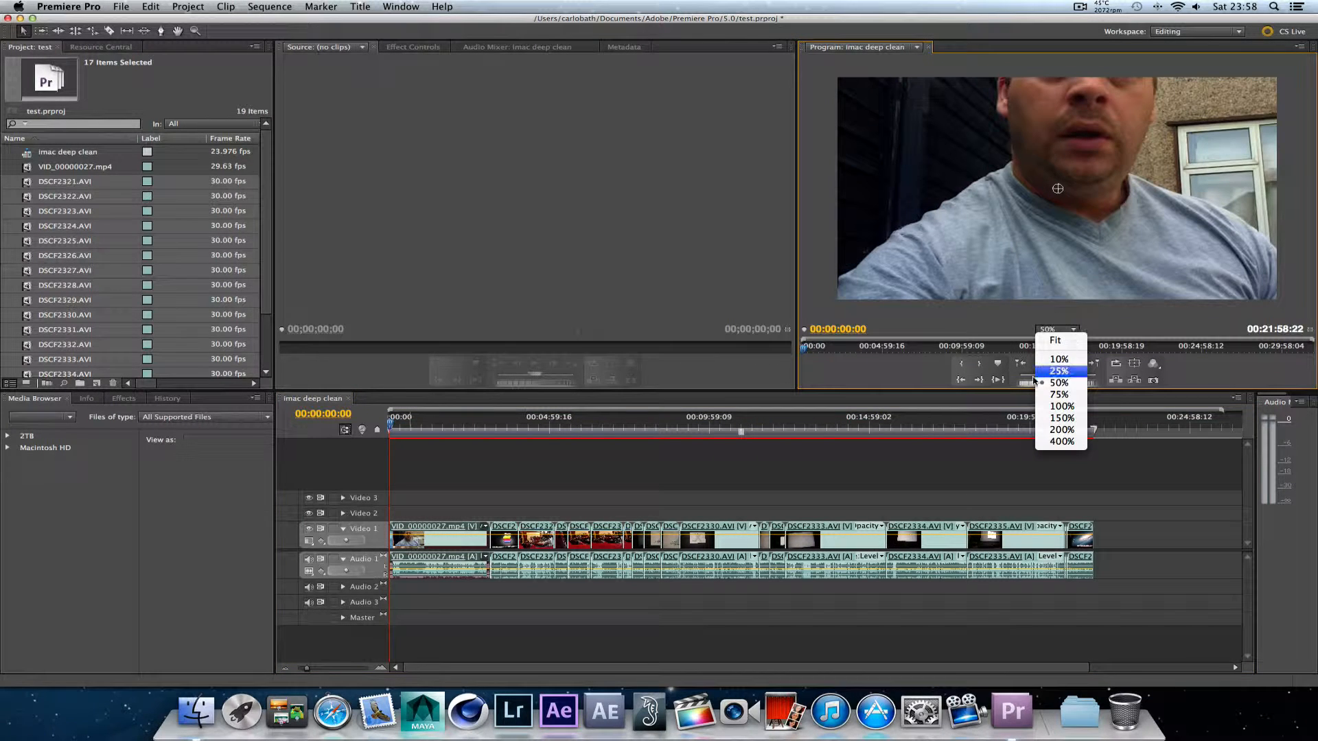
pyautogui.click(1055, 341)
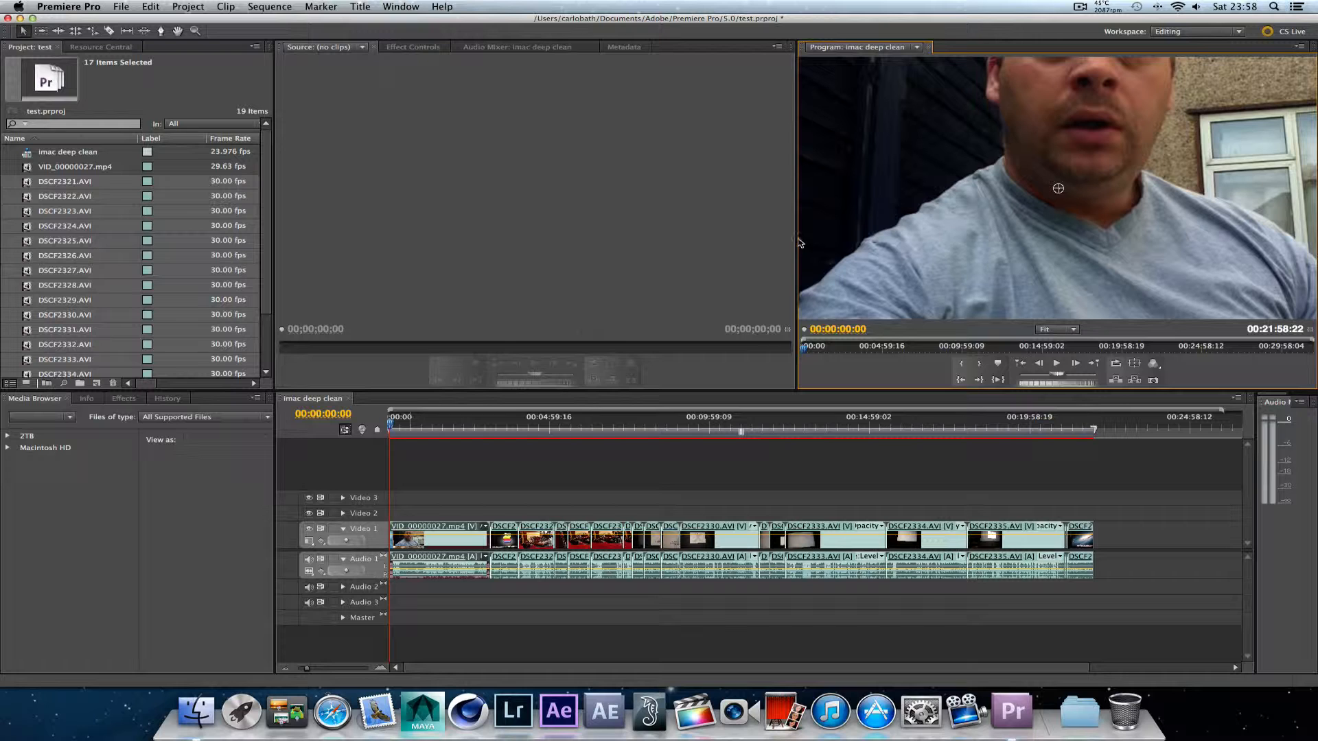
pyautogui.moveTo(795, 238); pyautogui.dragTo(593, 232)
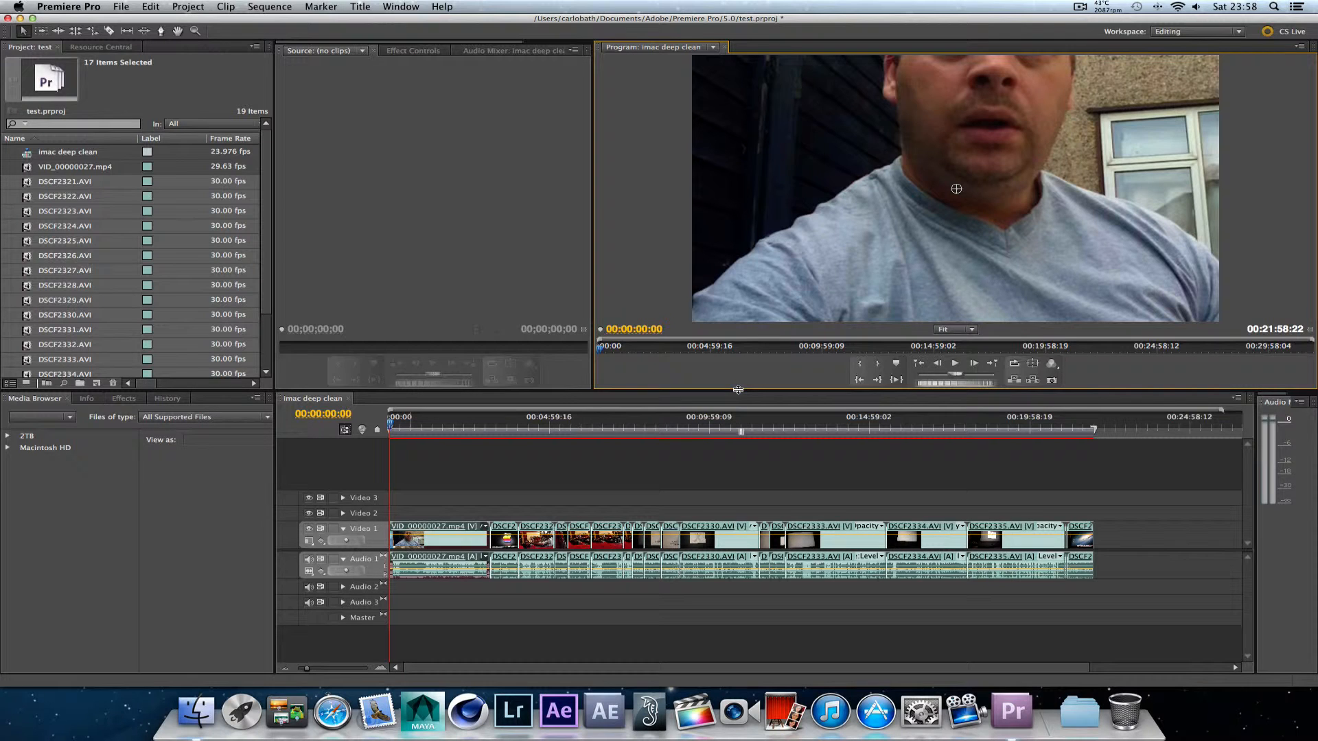
pyautogui.moveTo(738, 390); pyautogui.dragTo(737, 471)
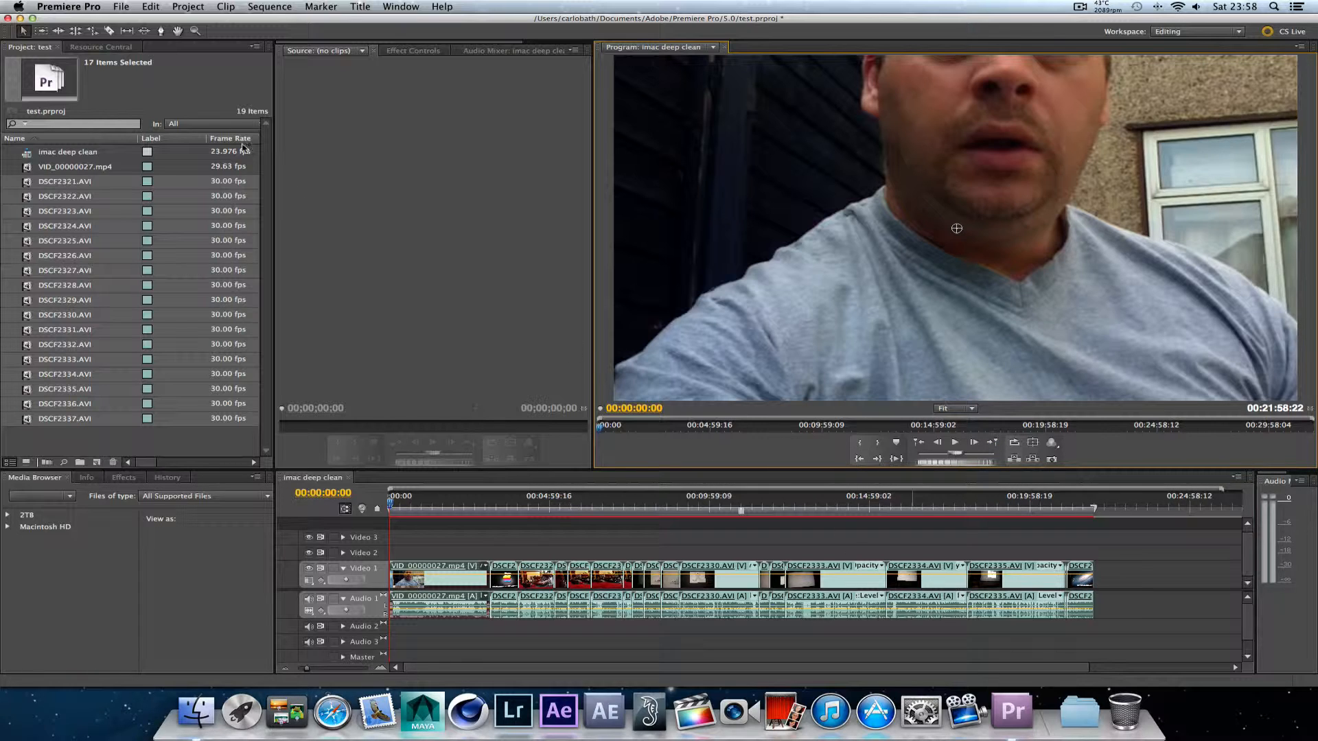
# - Create a new default still title named "intro"
pyautogui.click(358, 8)
pyautogui.moveTo(357, 21)
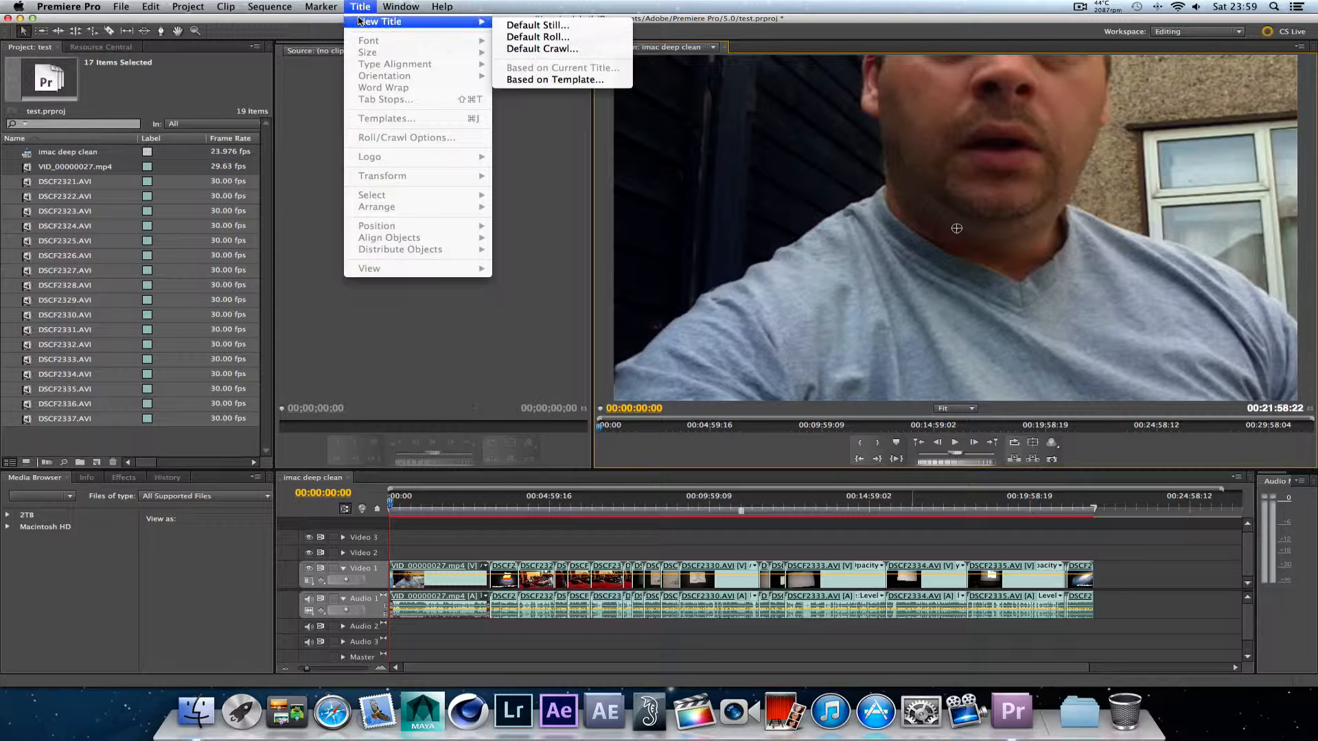
pyautogui.click(554, 28)
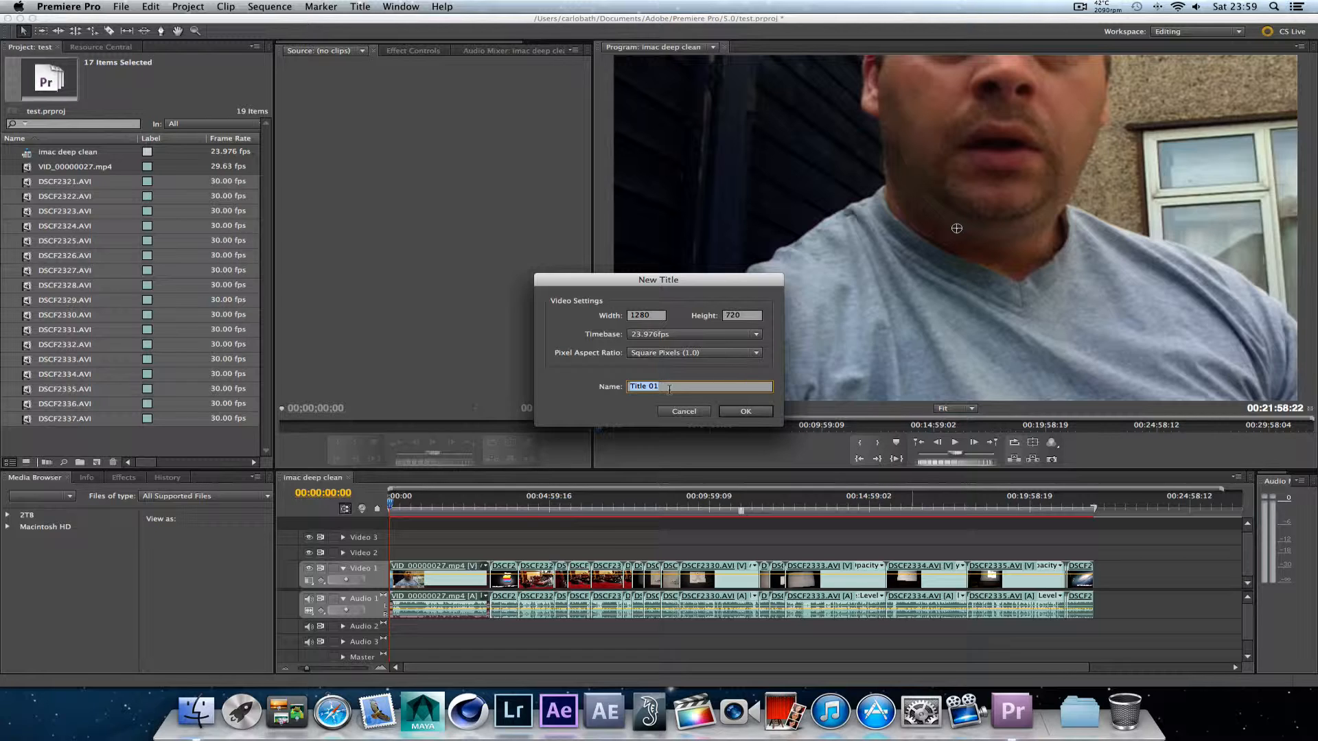
pyautogui.press('BackSpace')
pyautogui.write('intro')
pyautogui.press('Return')
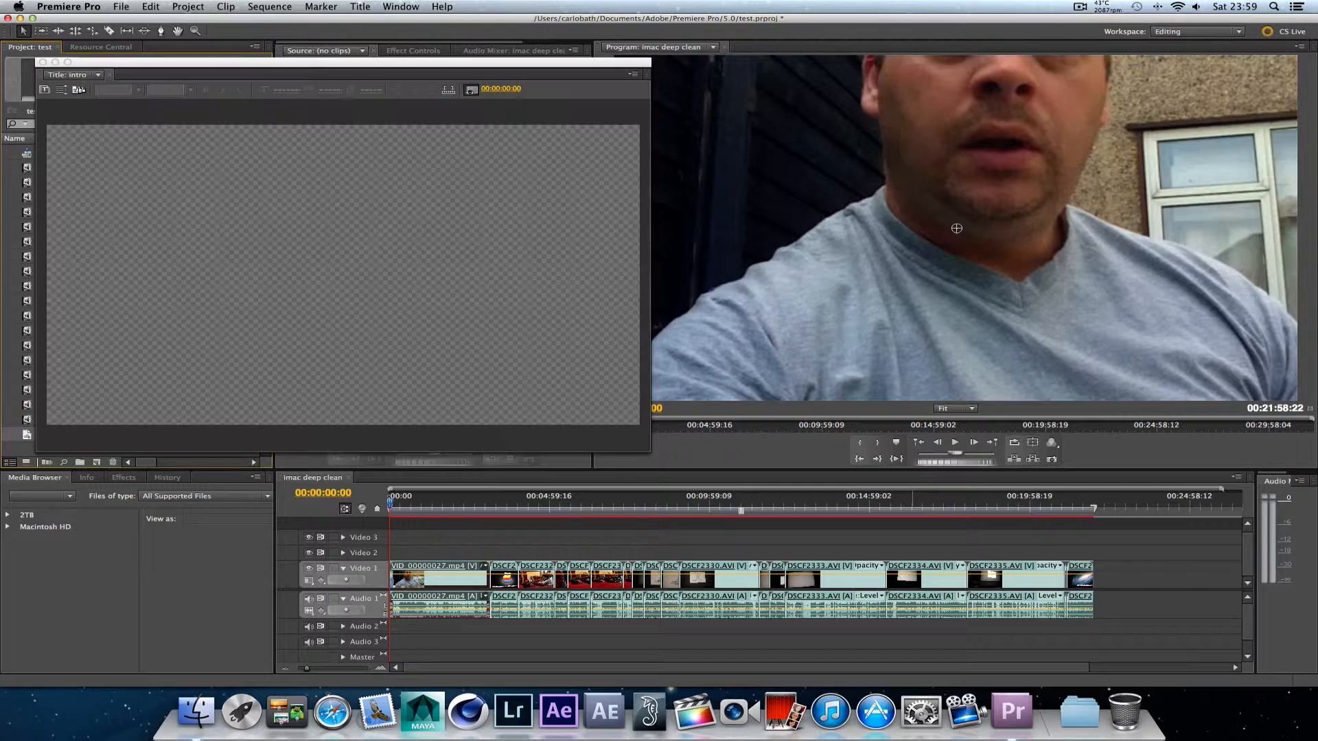
# - Reposition and enlarge the title editor window and expand its Title Styles area so that all the styles are shown
pyautogui.moveTo(355, 65); pyautogui.dragTo(613, 165)
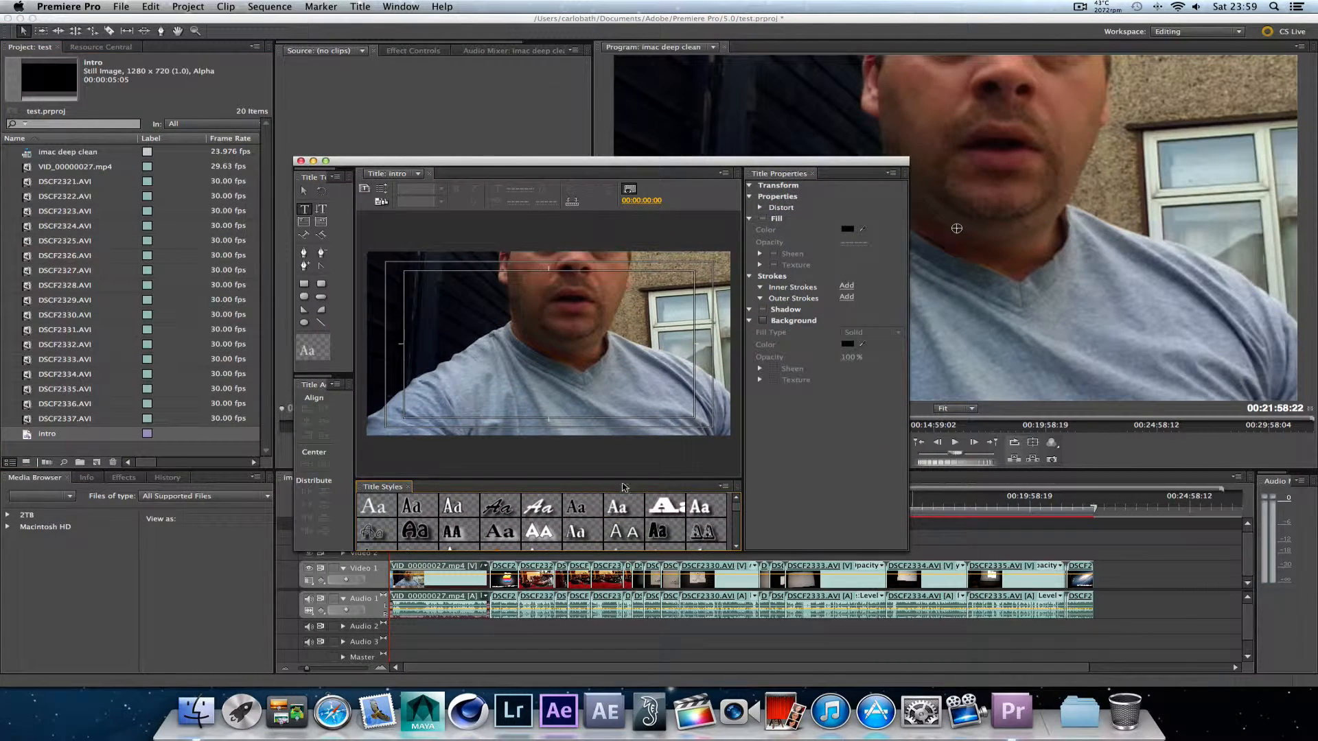
pyautogui.moveTo(416, 158); pyautogui.dragTo(346, 39)
pyautogui.moveTo(839, 434); pyautogui.dragTo(1089, 644)
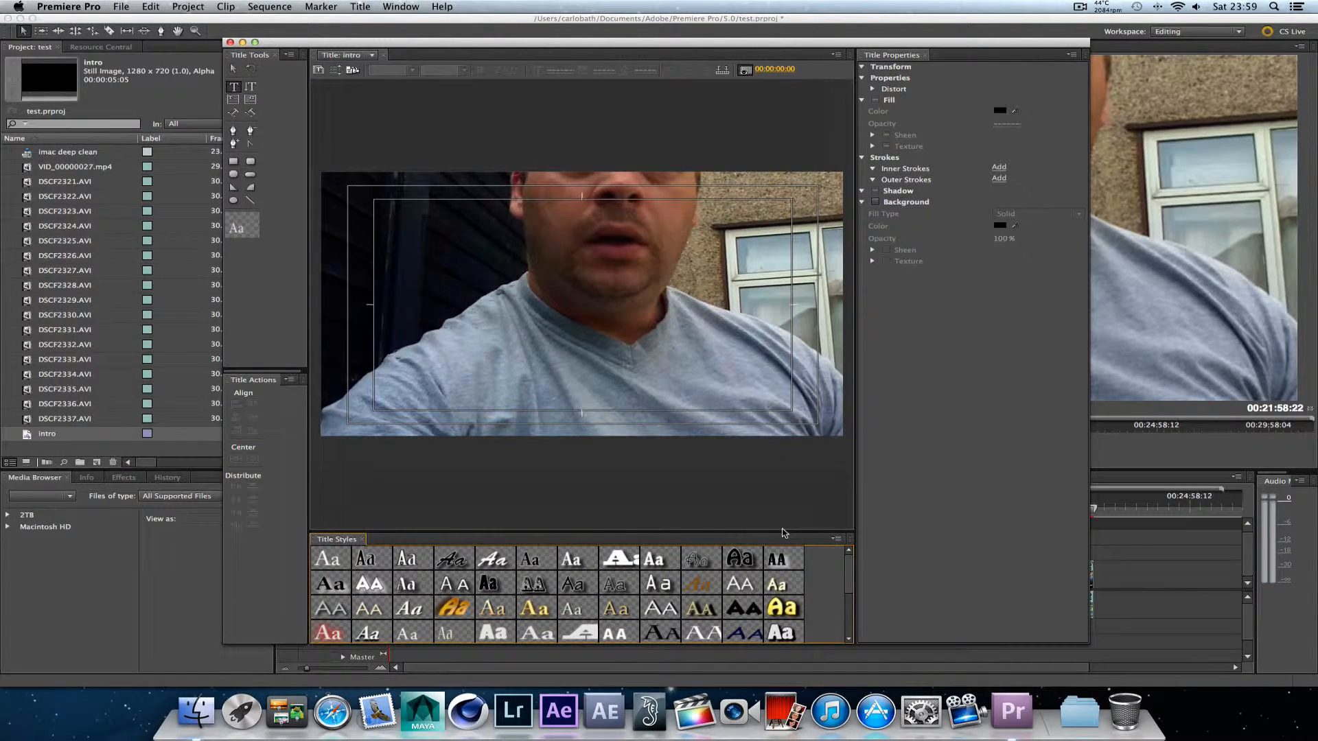
pyautogui.moveTo(782, 535); pyautogui.dragTo(774, 444)
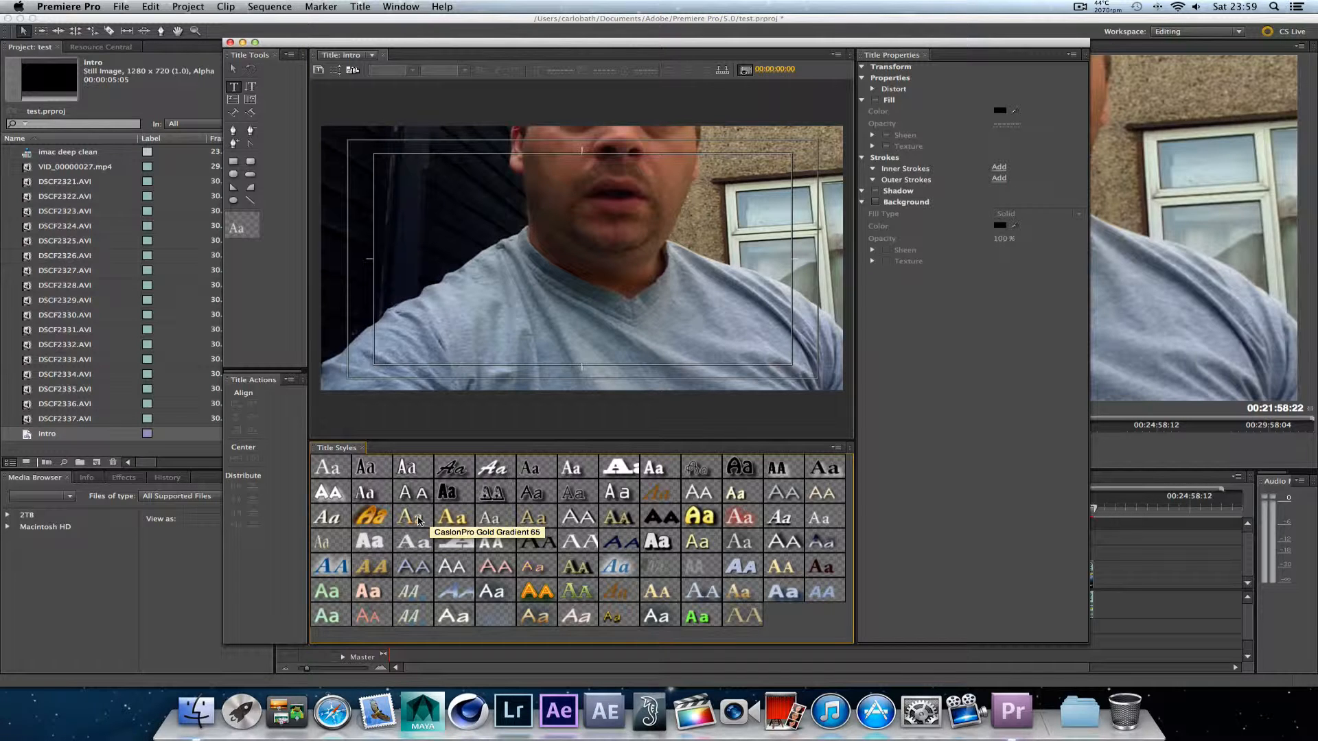
# - Add the text "IMAC DEEP CLEAN" to the title in the CaslonPro Gold Gradient 65 style
pyautogui.click(419, 520)
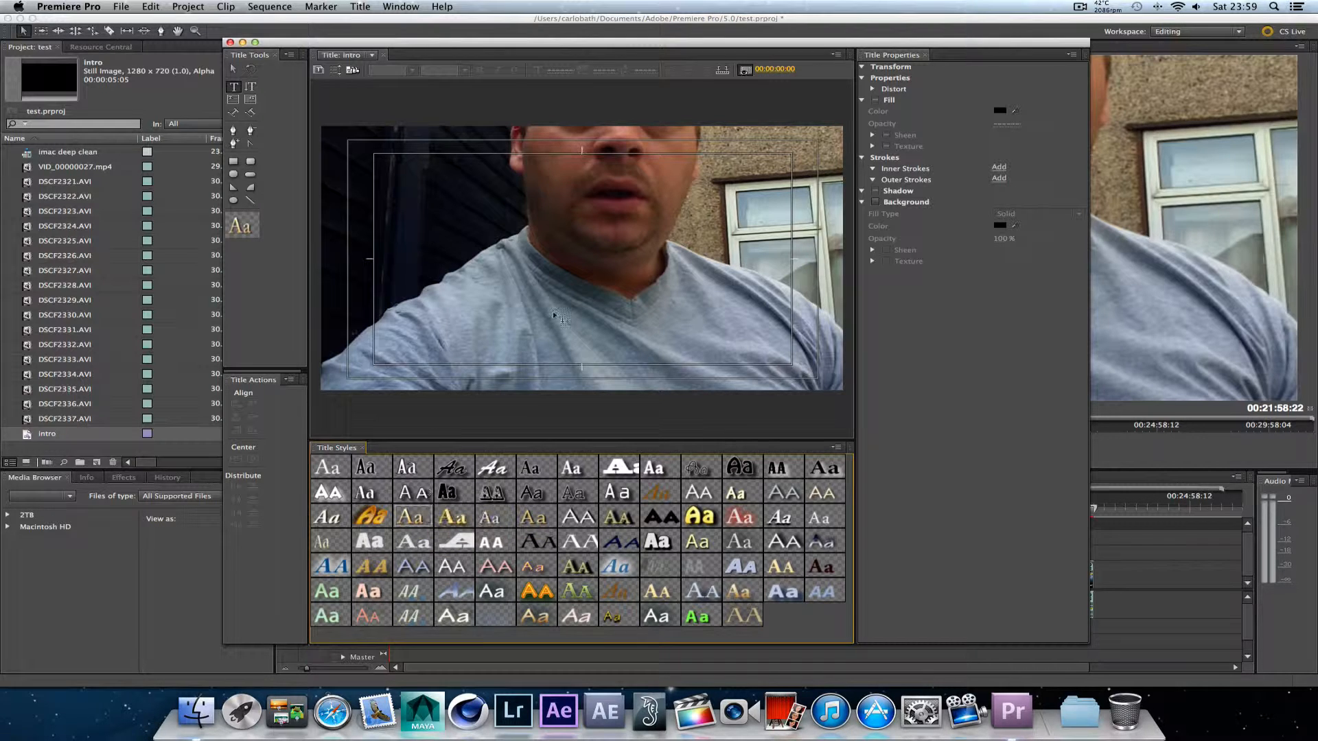
pyautogui.click(555, 245)
pyautogui.click(556, 246)
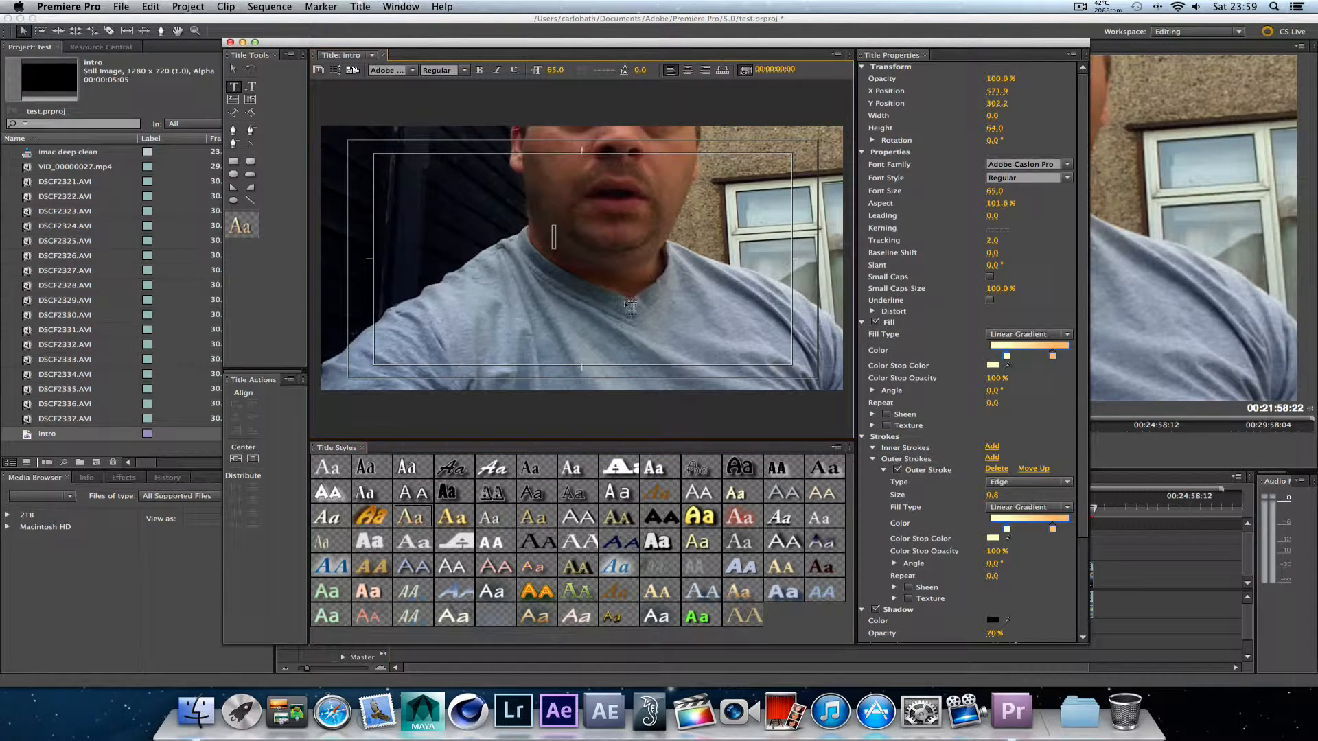
pyautogui.write('IMAC')
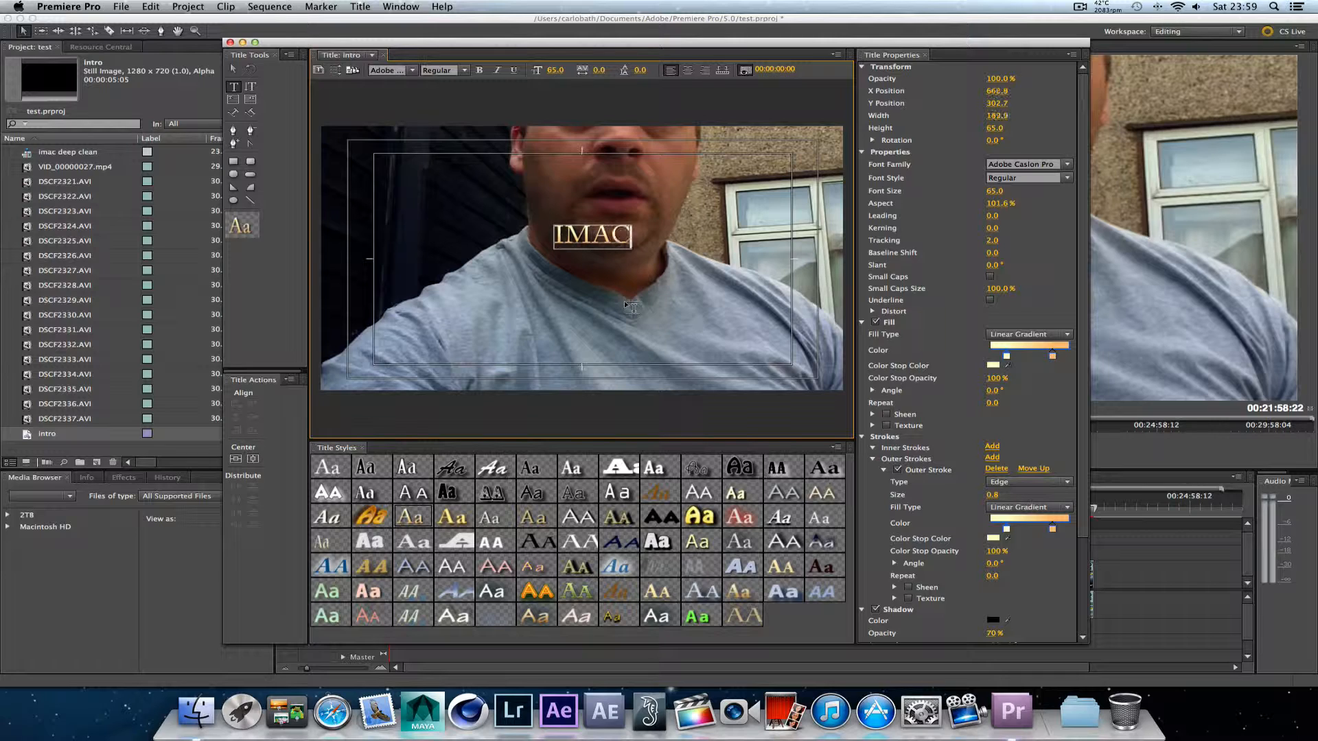
pyautogui.write(' DEEP')
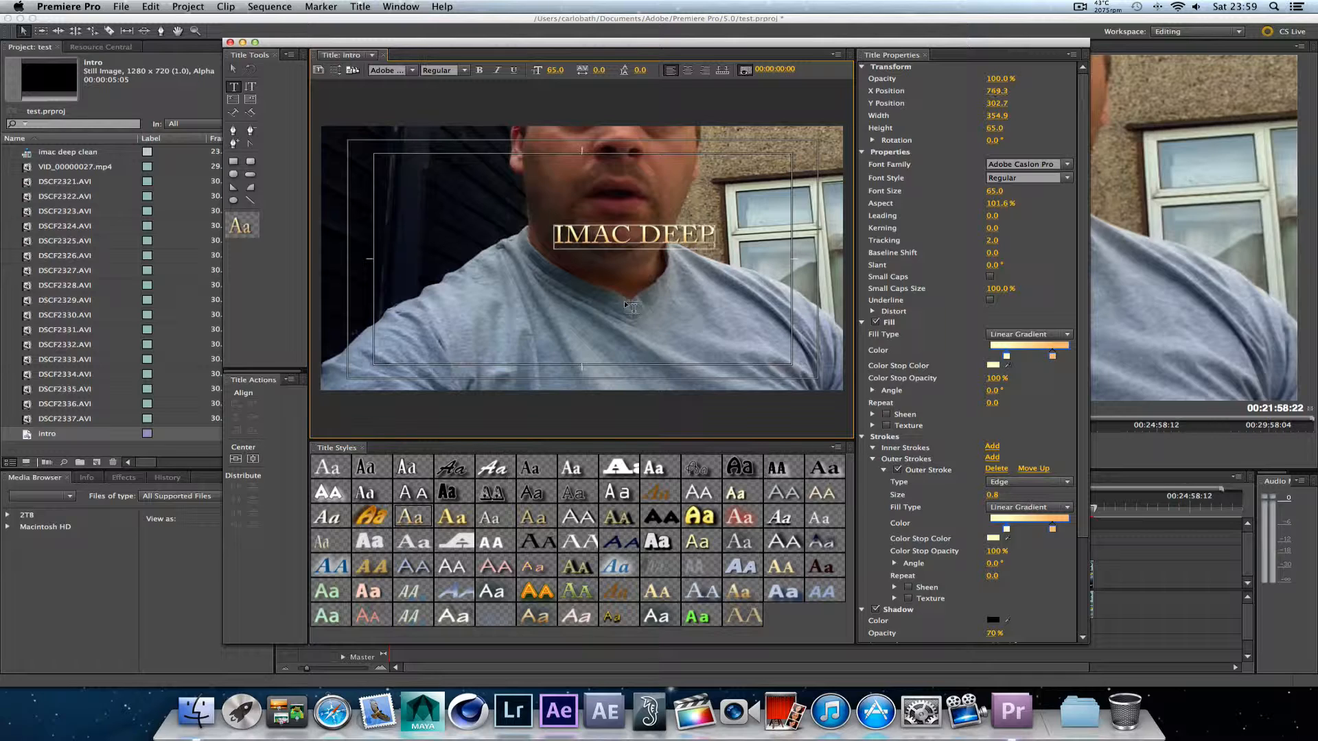
pyautogui.write(' CLEA')
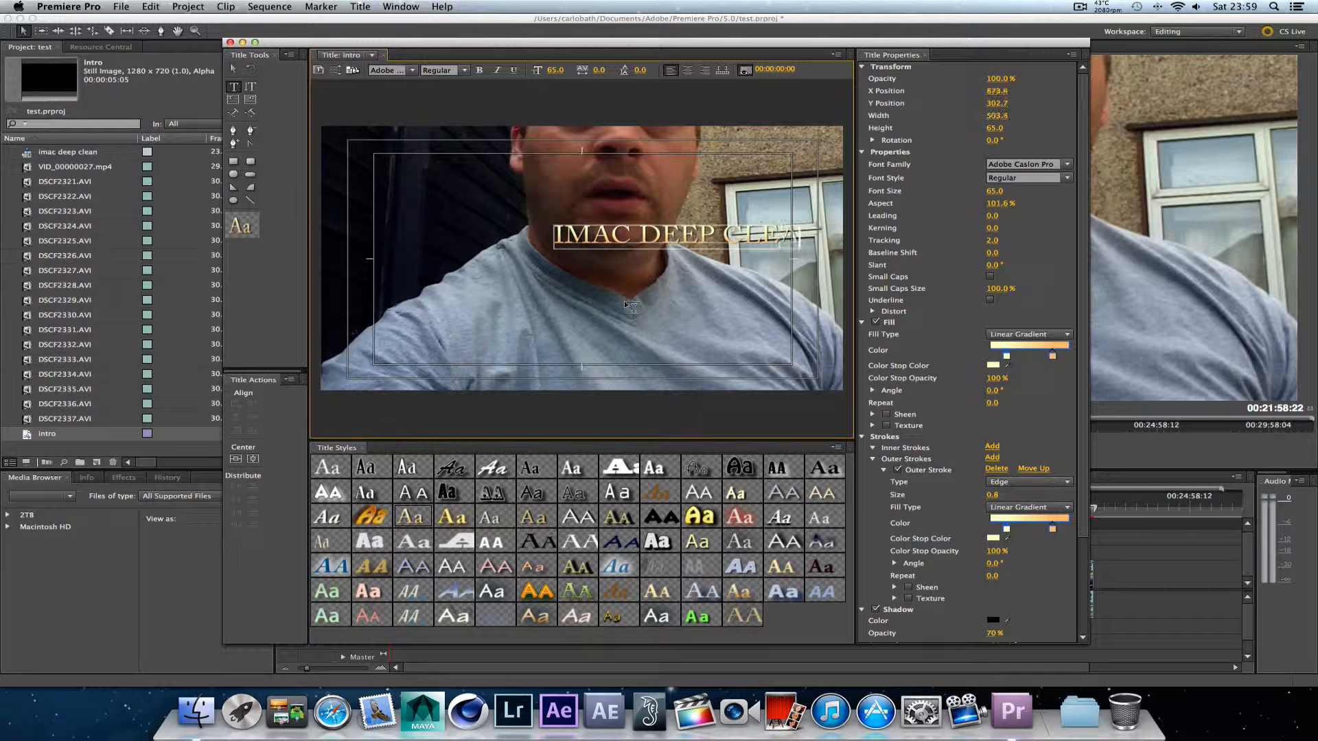
pyautogui.write('N')
pyautogui.press('Return')
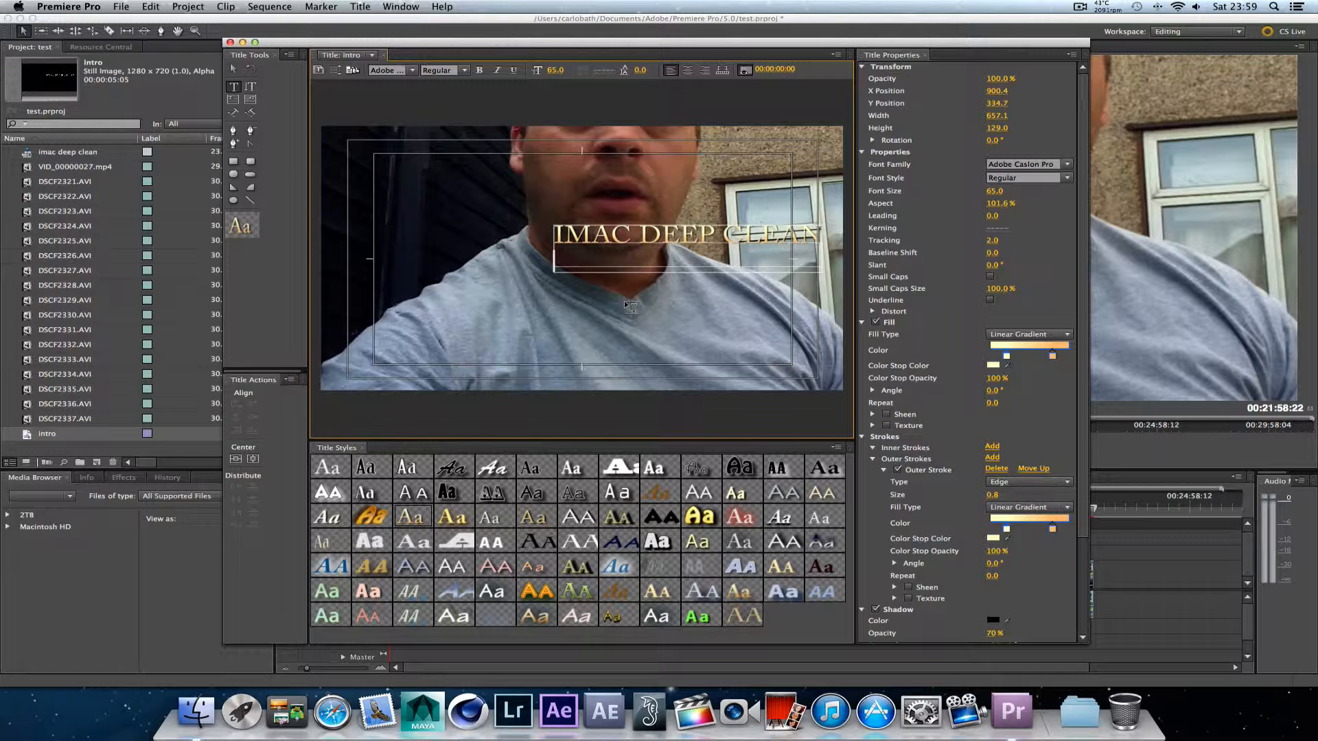
pyautogui.write('T')
pyautogui.press('BackSpace')
pyautogui.press('BackSpace')
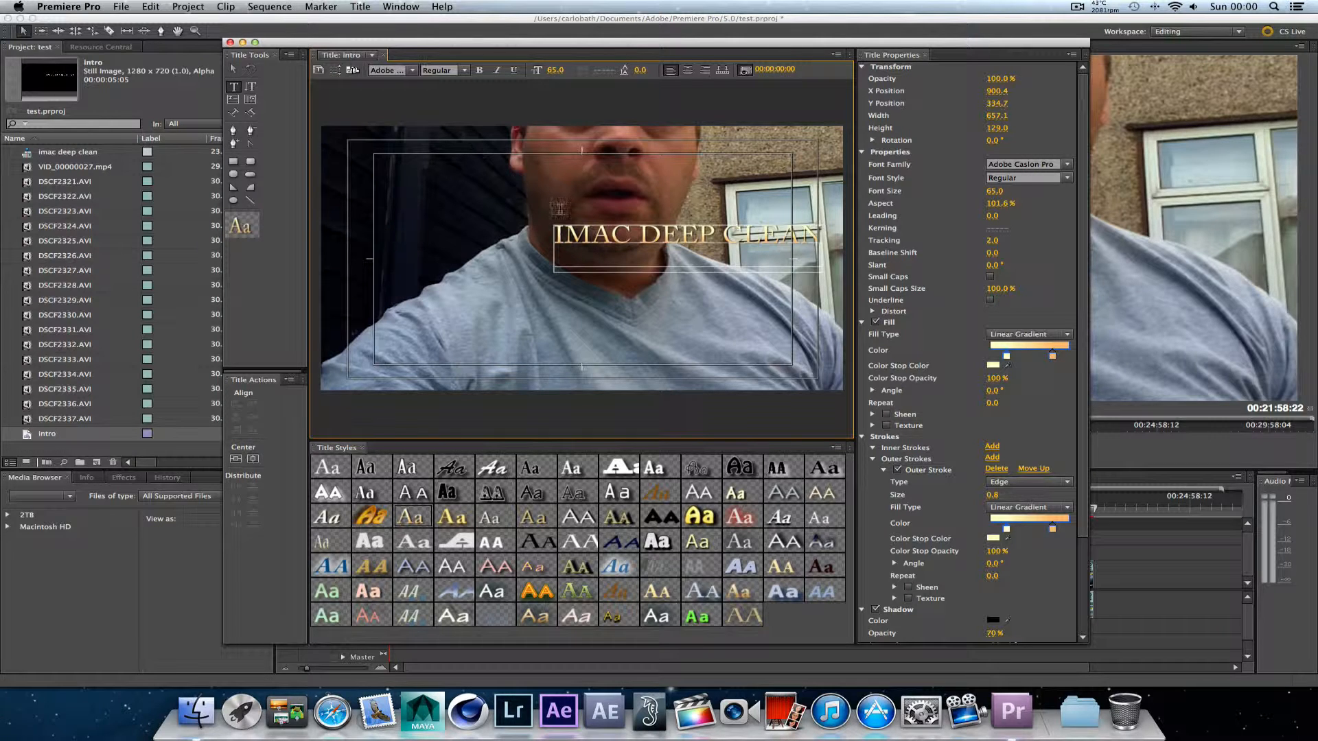
# - Move the title text to about the middle of the frame and set its font style to Bold
pyautogui.click(233, 70)
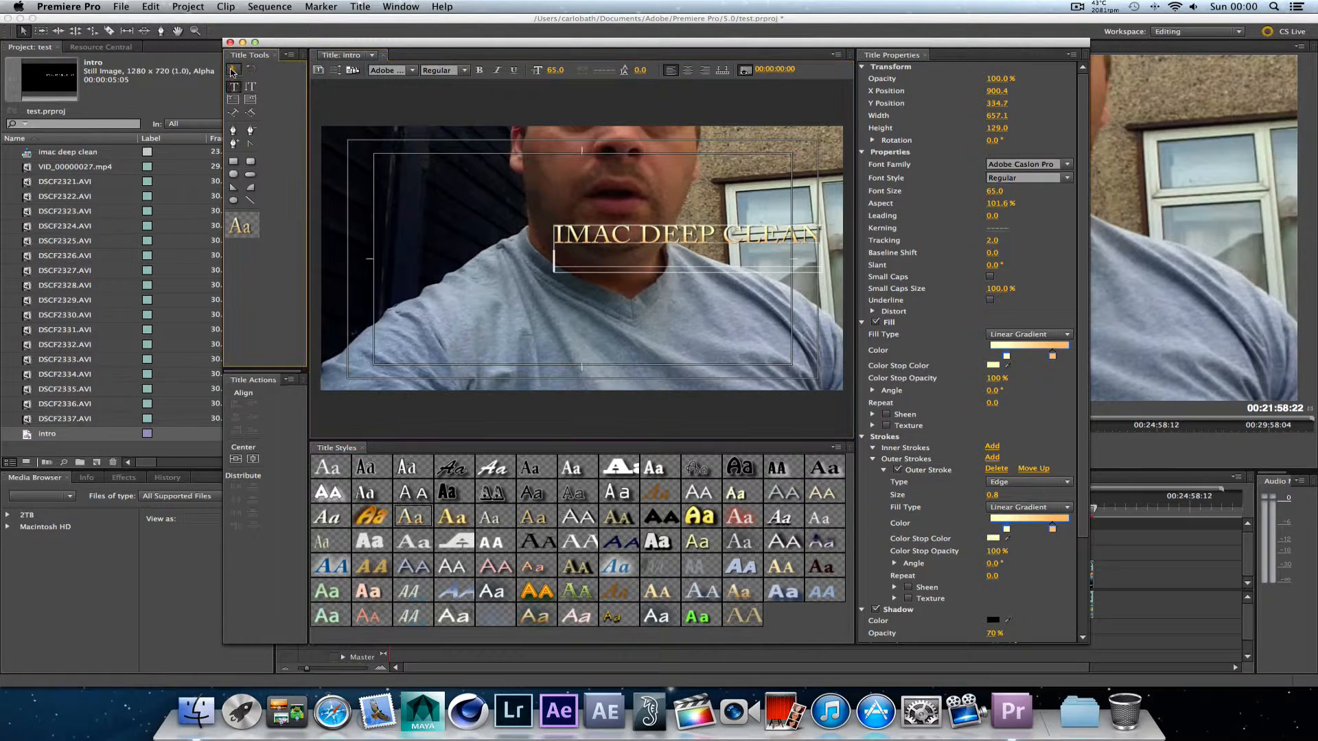
pyautogui.moveTo(652, 241); pyautogui.dragTo(550, 260)
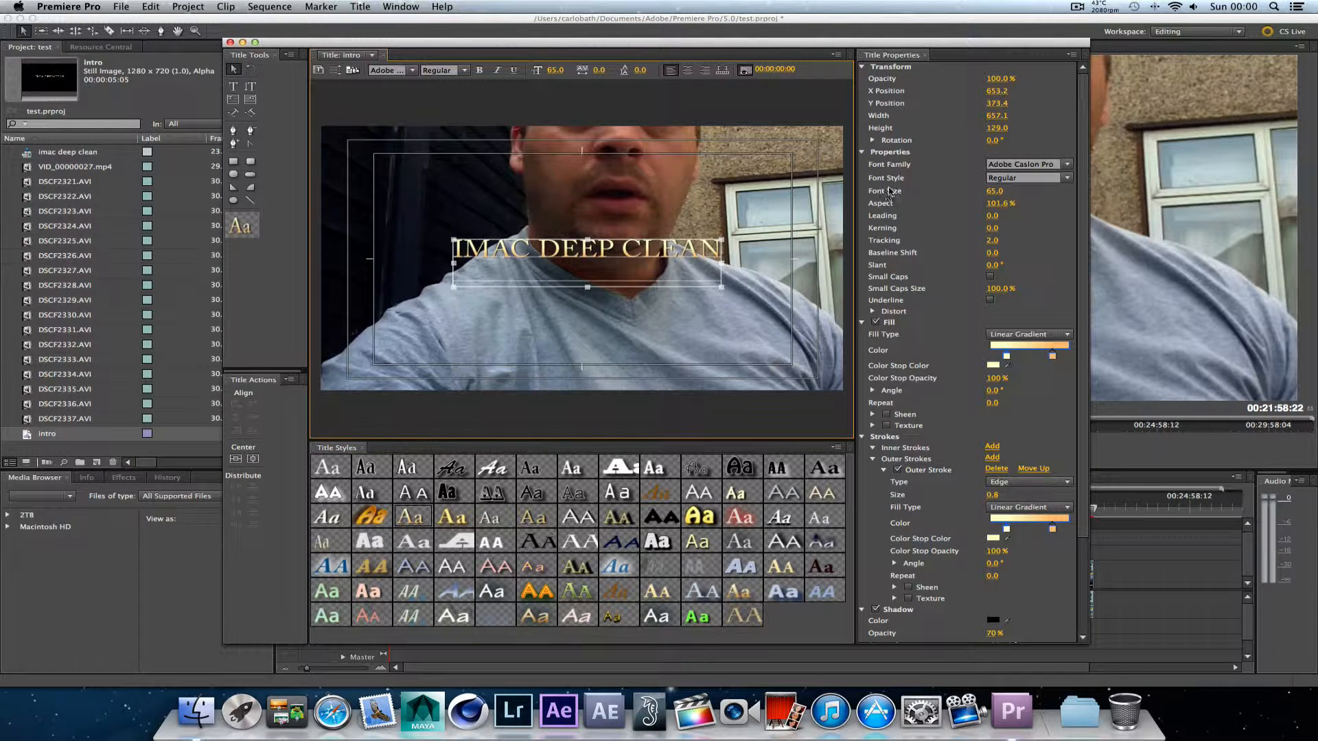
pyautogui.click(1068, 179)
pyautogui.click(1022, 197)
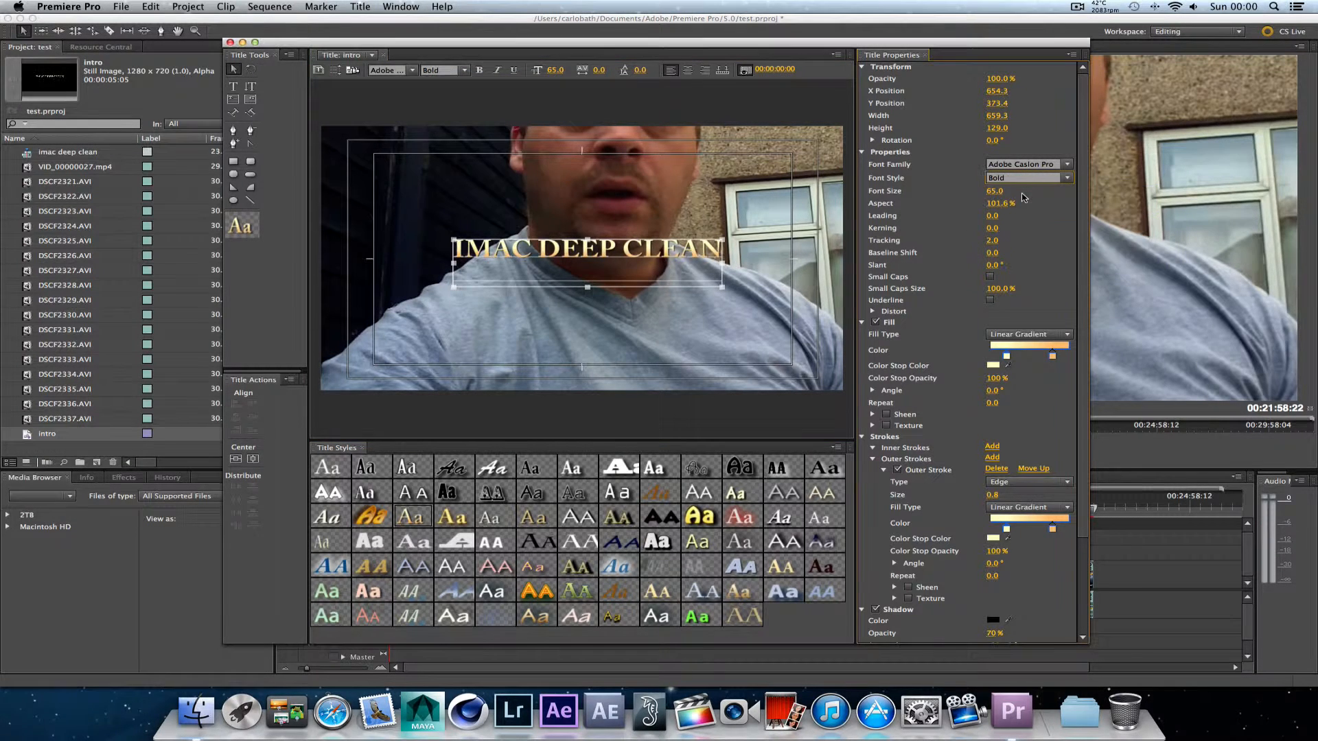
# - Set the title's font size to 75, recentre the text horizontally and stretch its box slightly to a font size of 75.8
pyautogui.moveTo(991, 192); pyautogui.dragTo(870, 199)
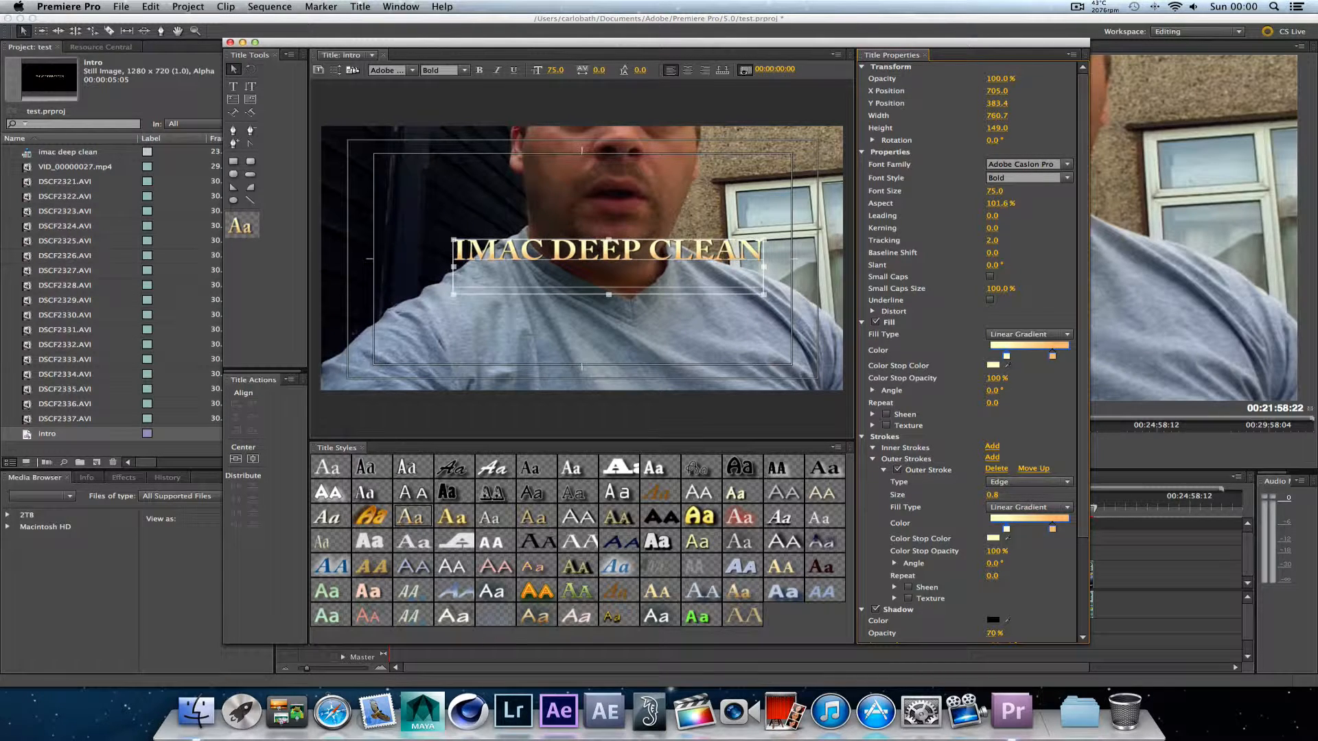
pyautogui.moveTo(590, 241); pyautogui.dragTo(573, 245)
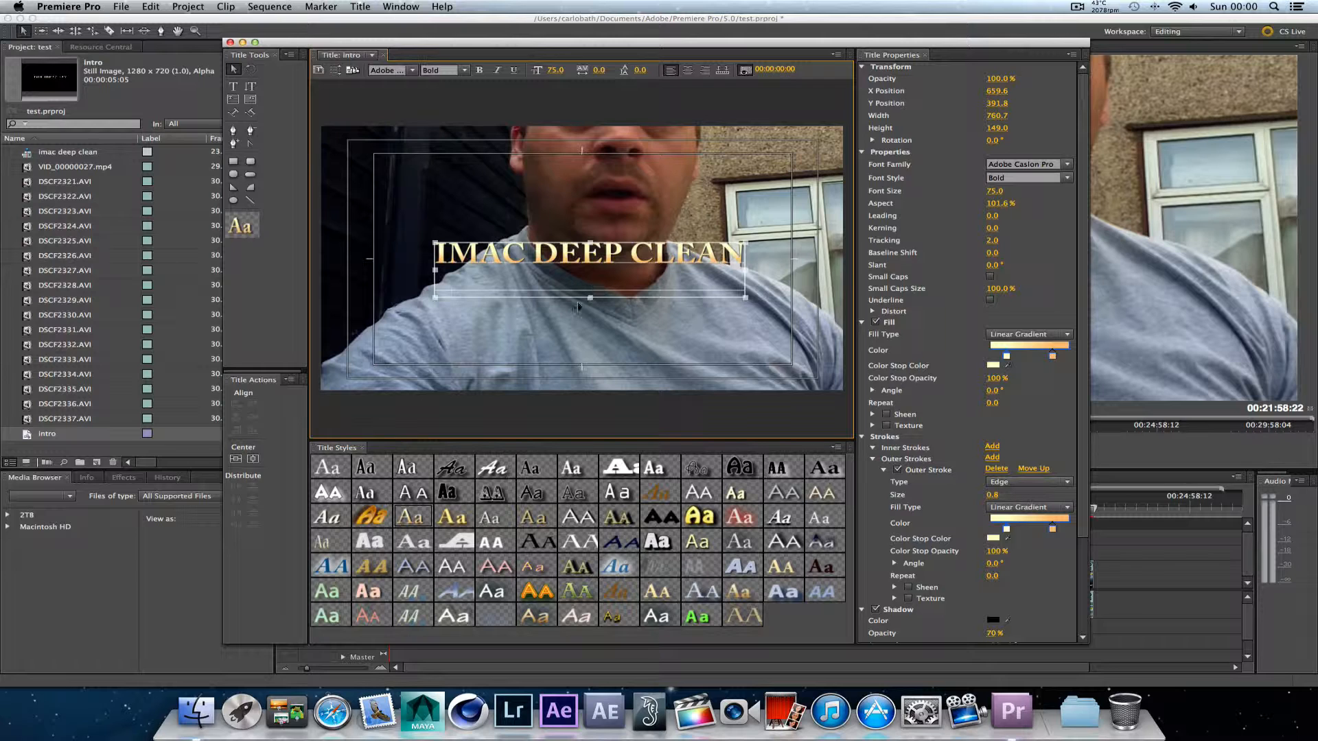
pyautogui.moveTo(588, 298)
pyautogui.mouseDown()
pyautogui.moveTo(586, 282)
pyautogui.moveTo(589, 299)
pyautogui.mouseUp()
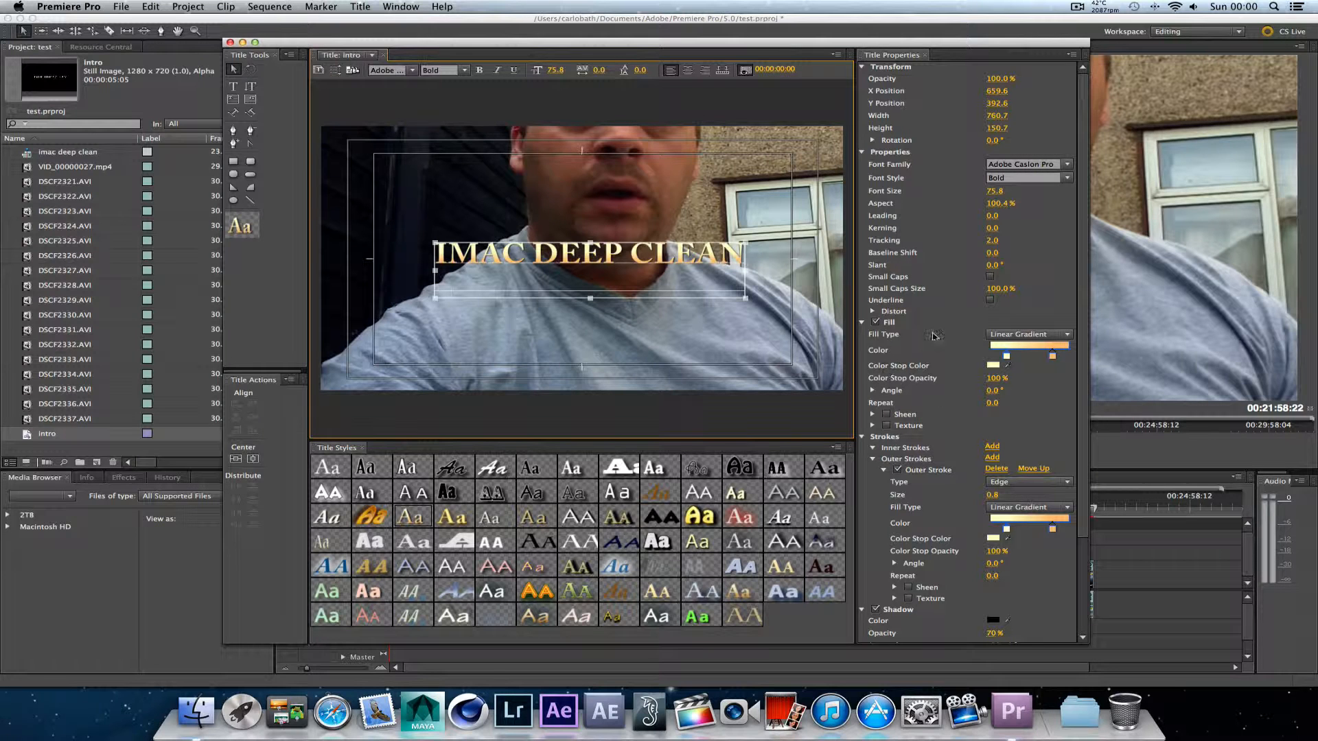
# - Shift both colour stops of the title's linear gradient fill towards the start of the gradient
pyautogui.moveTo(1052, 356); pyautogui.dragTo(1031, 358)
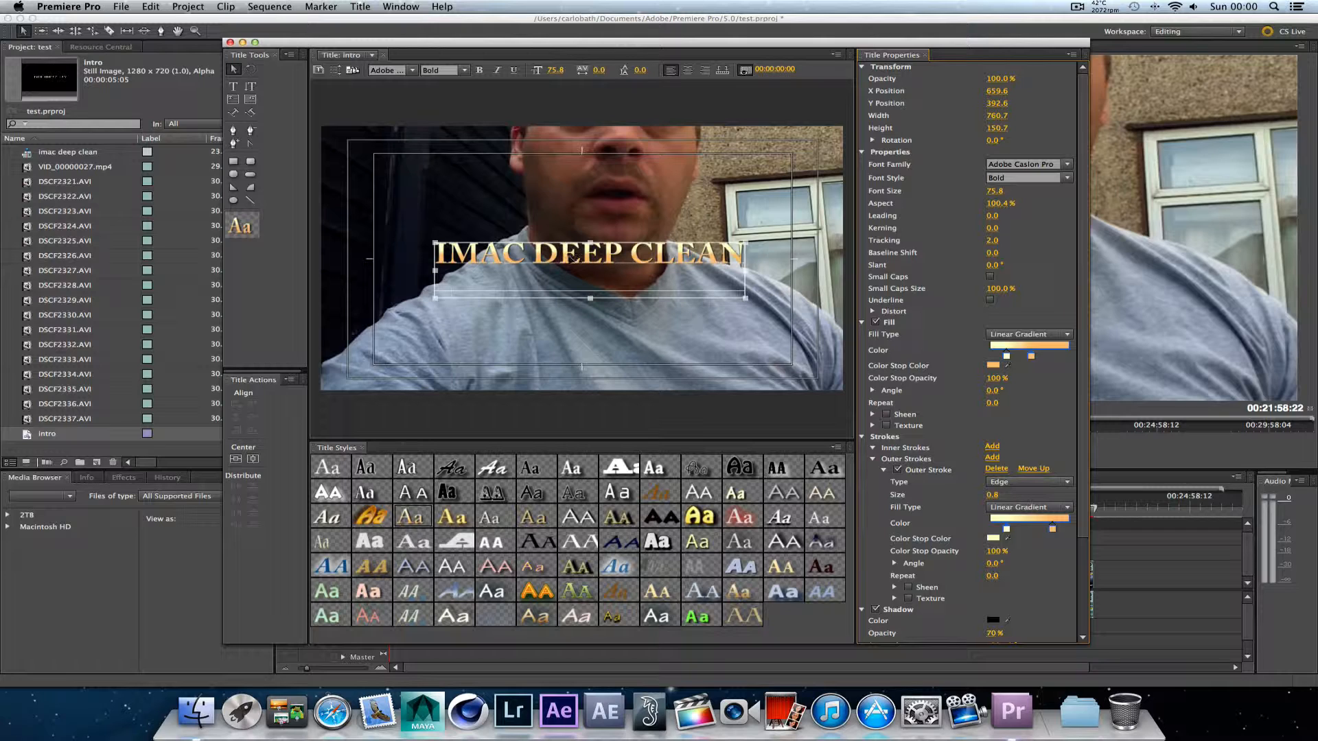
pyautogui.moveTo(1033, 358); pyautogui.dragTo(998, 357)
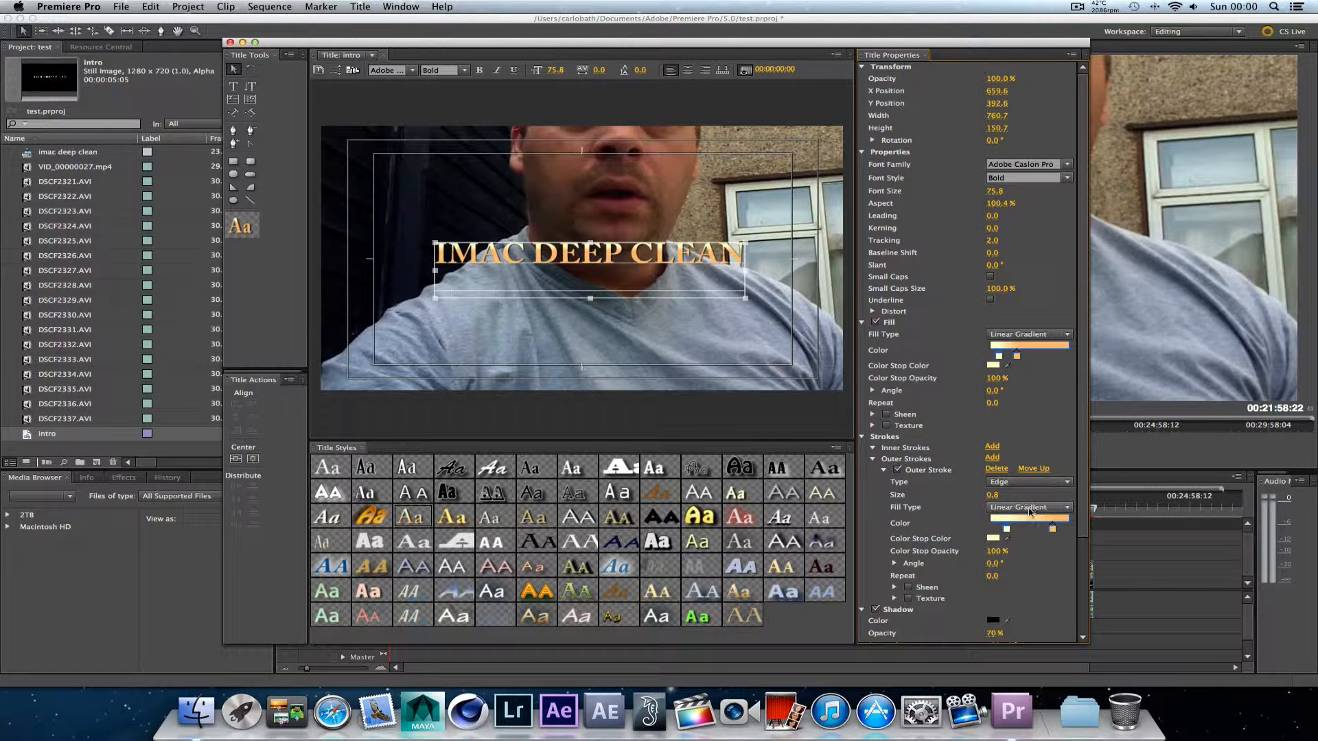
# - Recolour the fill gradient's pale yellow stop to bright red, fine-tune its position and close the title editor
pyautogui.click(993, 366)
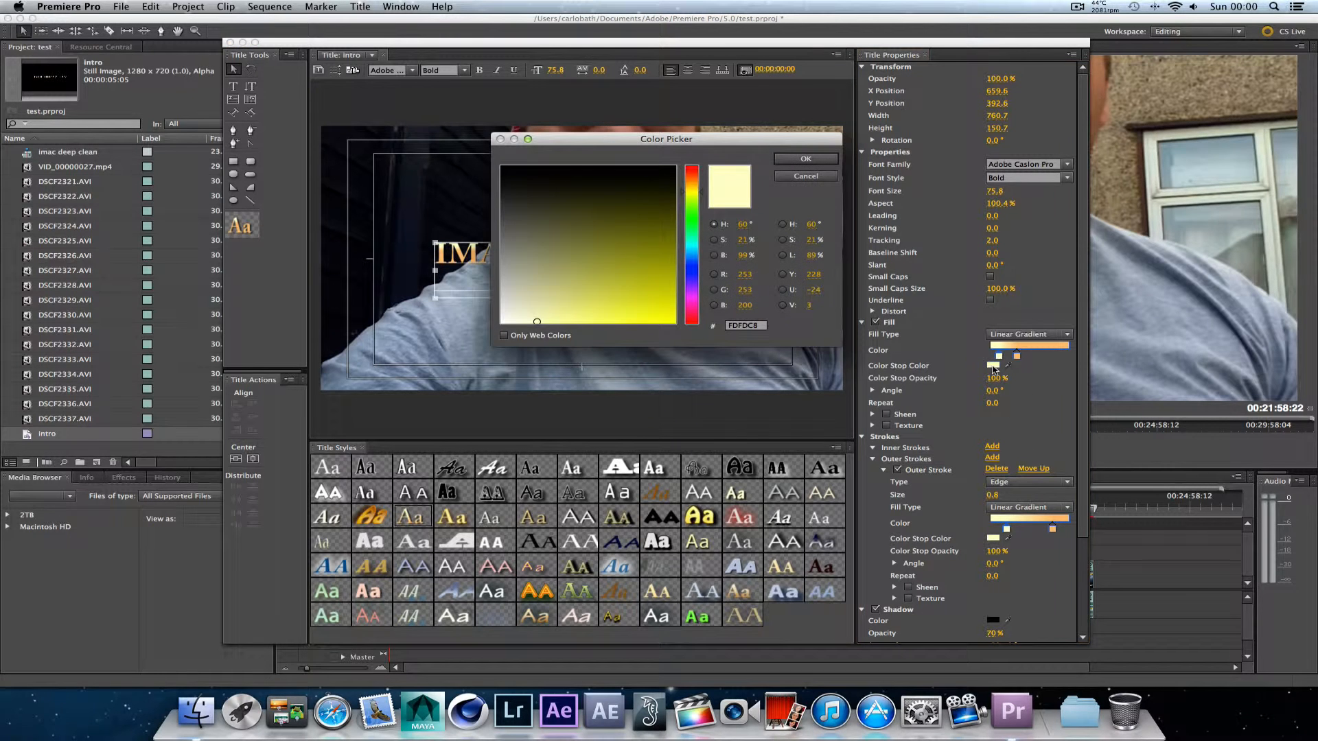
pyautogui.click(691, 183)
pyautogui.moveTo(691, 183); pyautogui.dragTo(693, 180)
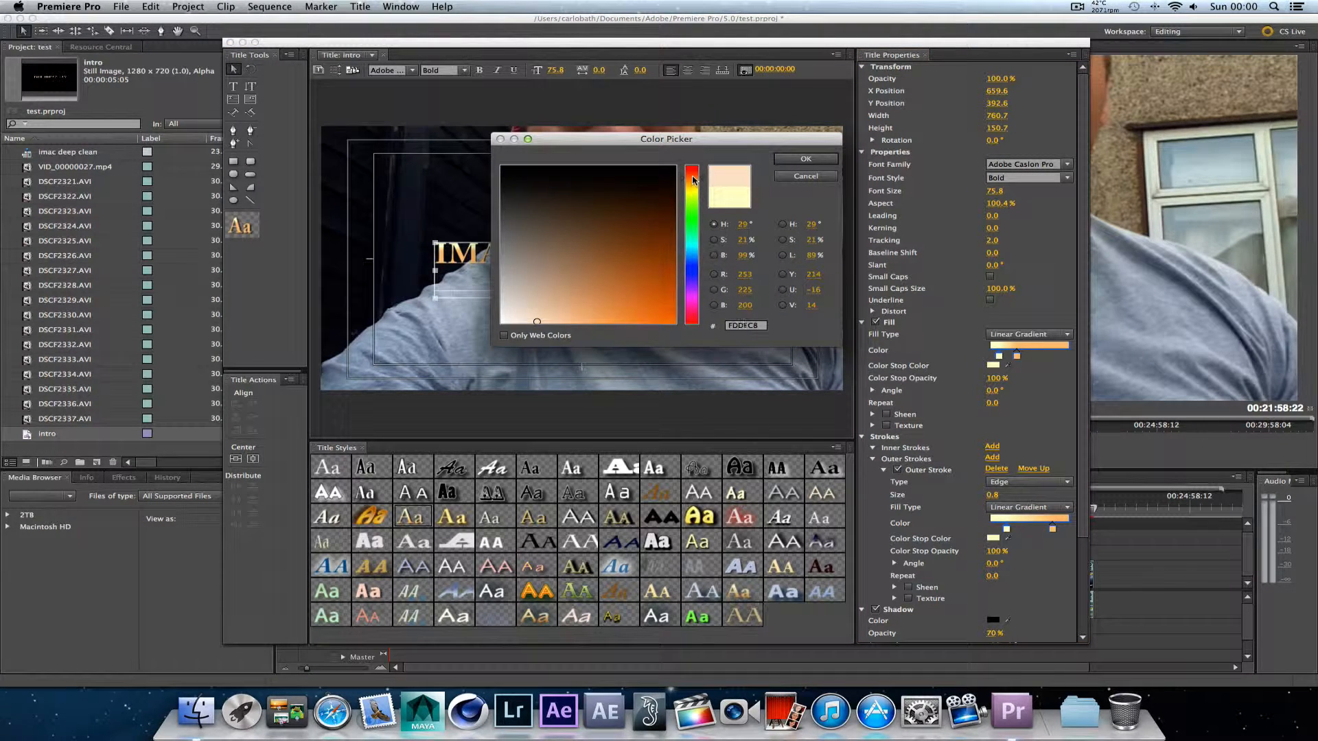
pyautogui.click(598, 228)
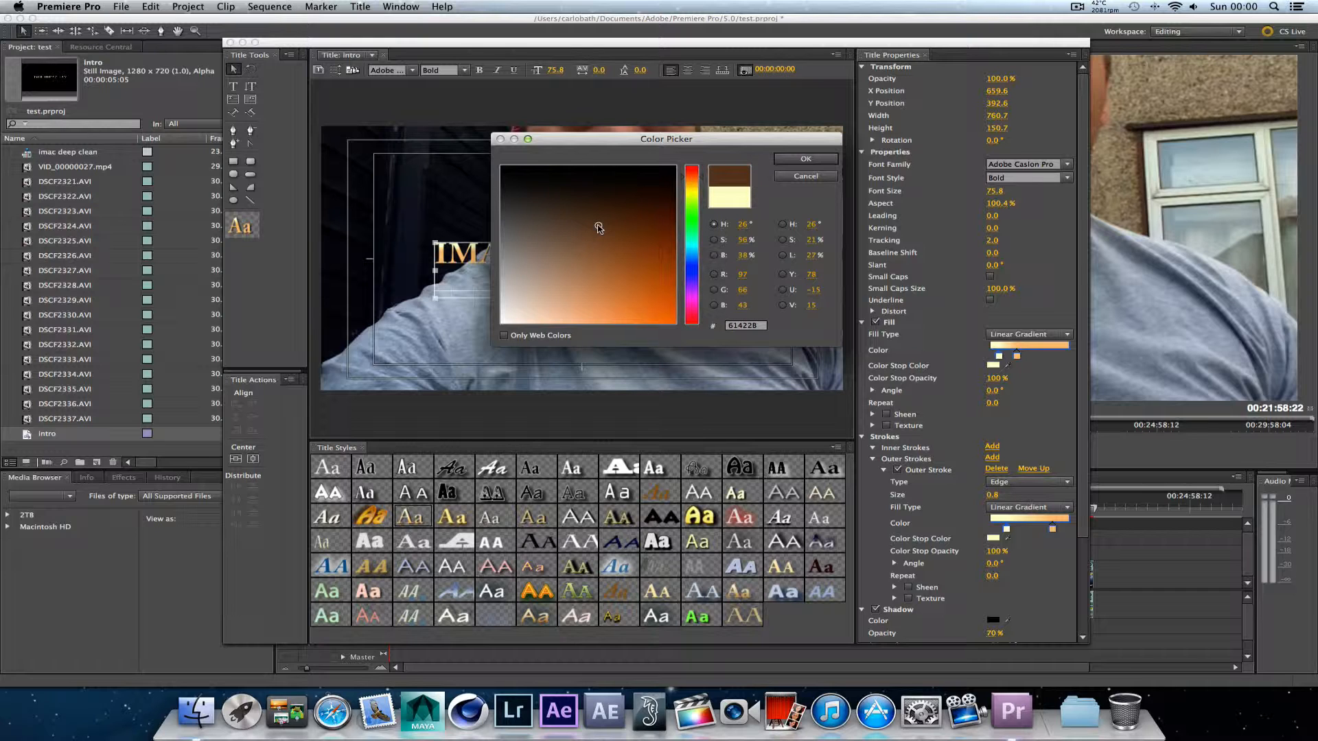
pyautogui.click(697, 172)
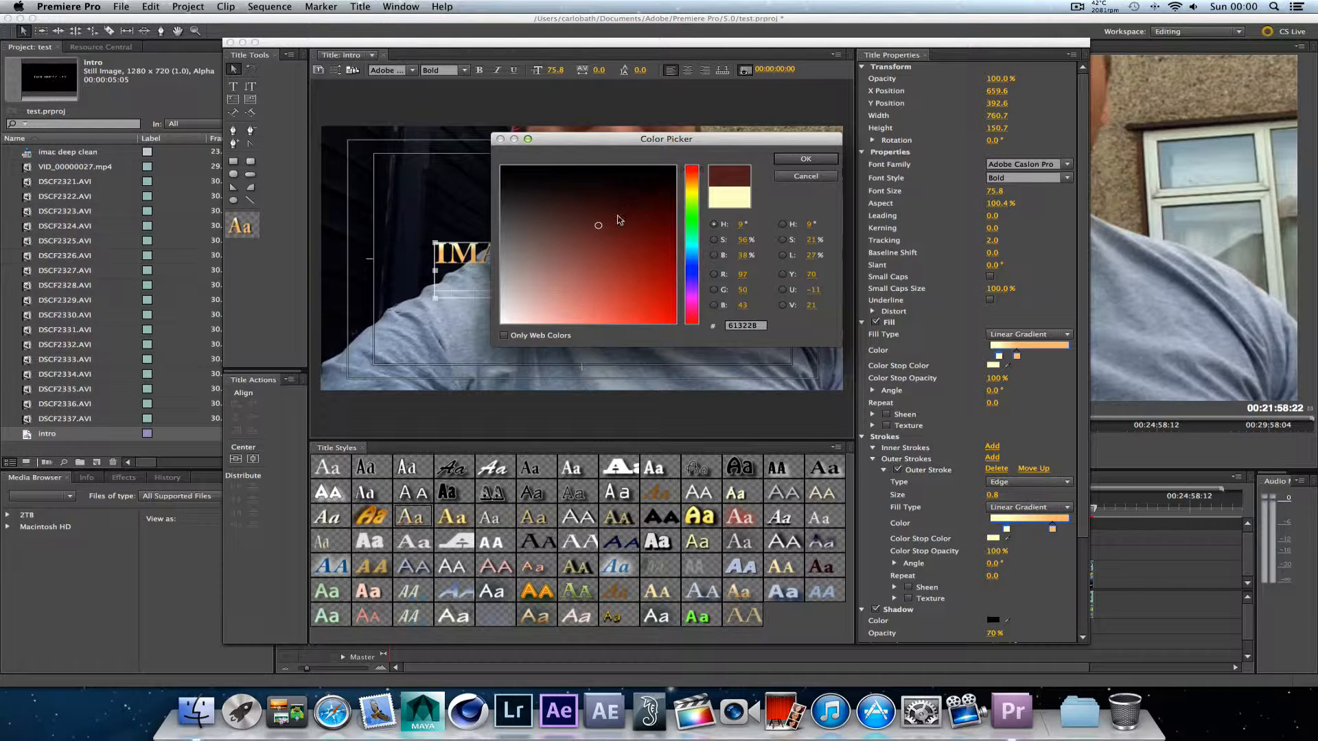
pyautogui.moveTo(599, 228); pyautogui.dragTo(646, 291)
pyautogui.click(807, 159)
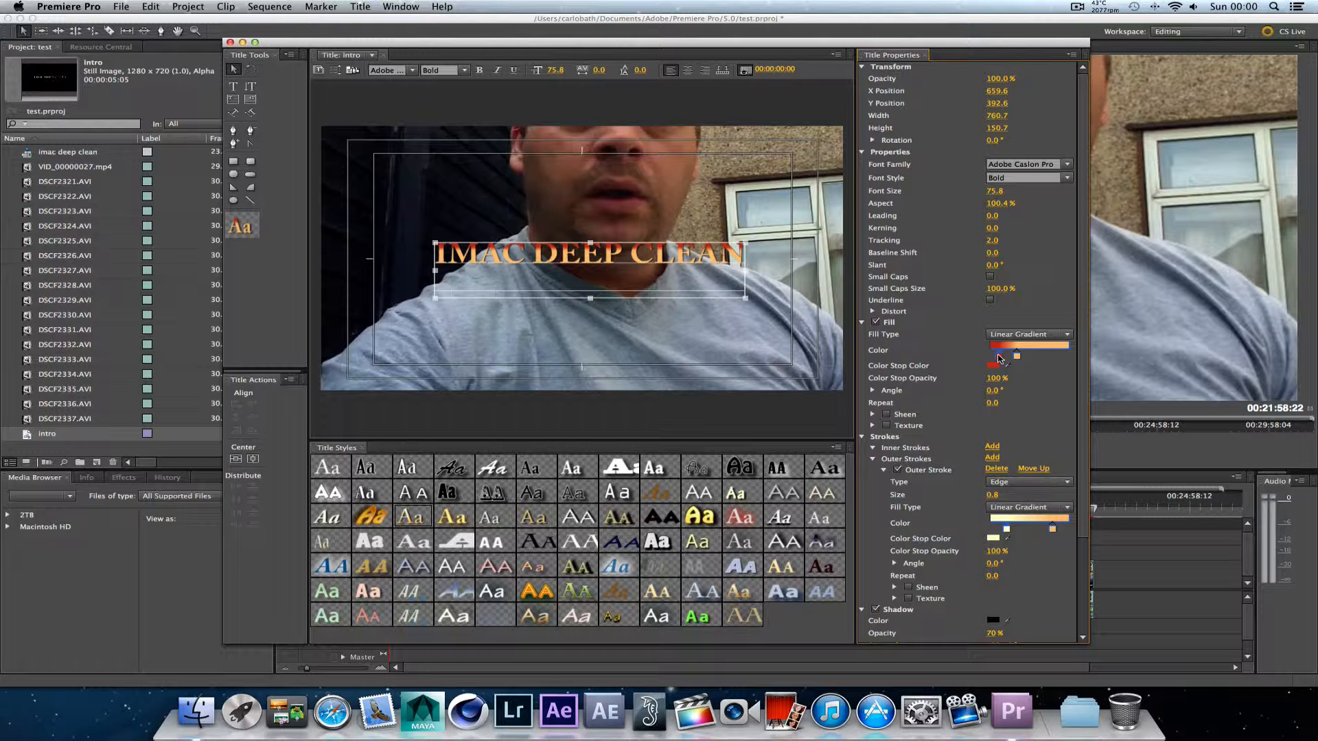
pyautogui.moveTo(997, 358); pyautogui.dragTo(1009, 360)
pyautogui.click(230, 43)
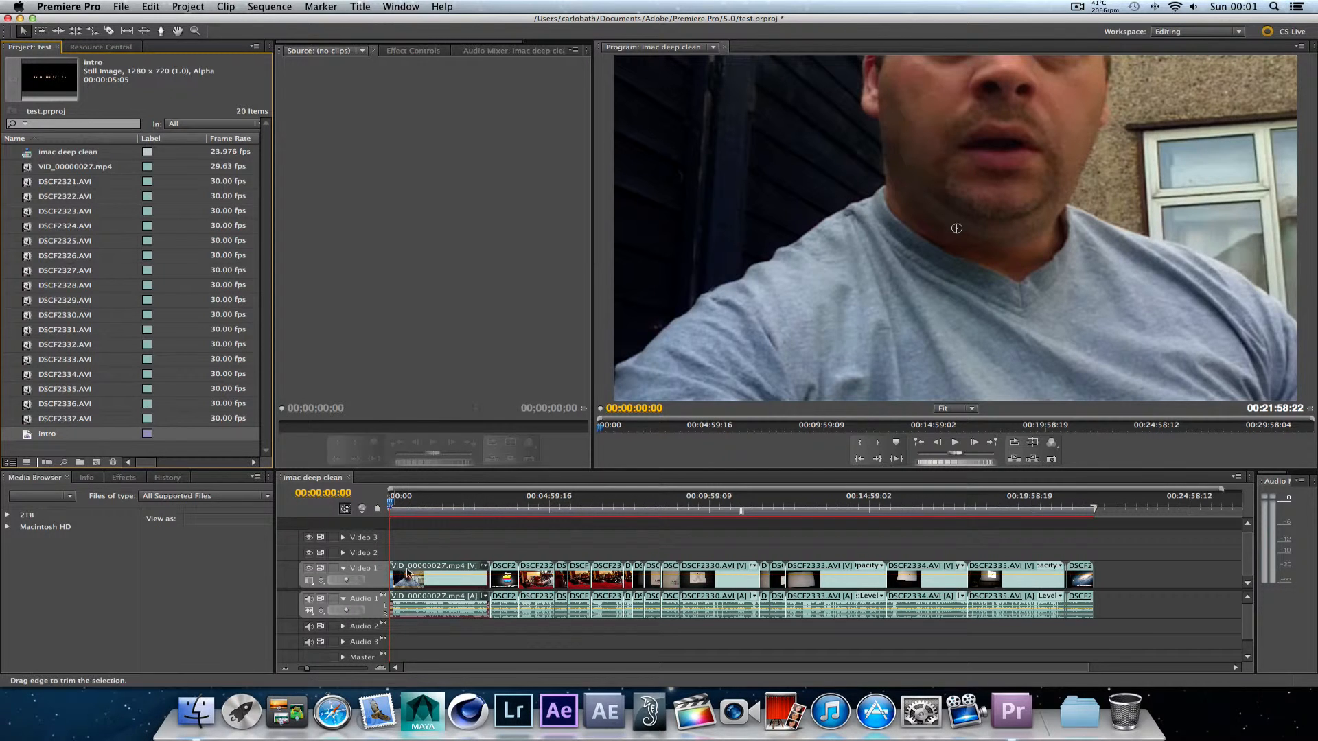
# - Shift all footage clips on the timeline later to open a gap and insert the intro title at the start of Video 1
pyautogui.moveTo(417, 555); pyautogui.dragTo(1133, 655)
pyautogui.moveTo(453, 568); pyautogui.dragTo(508, 568)
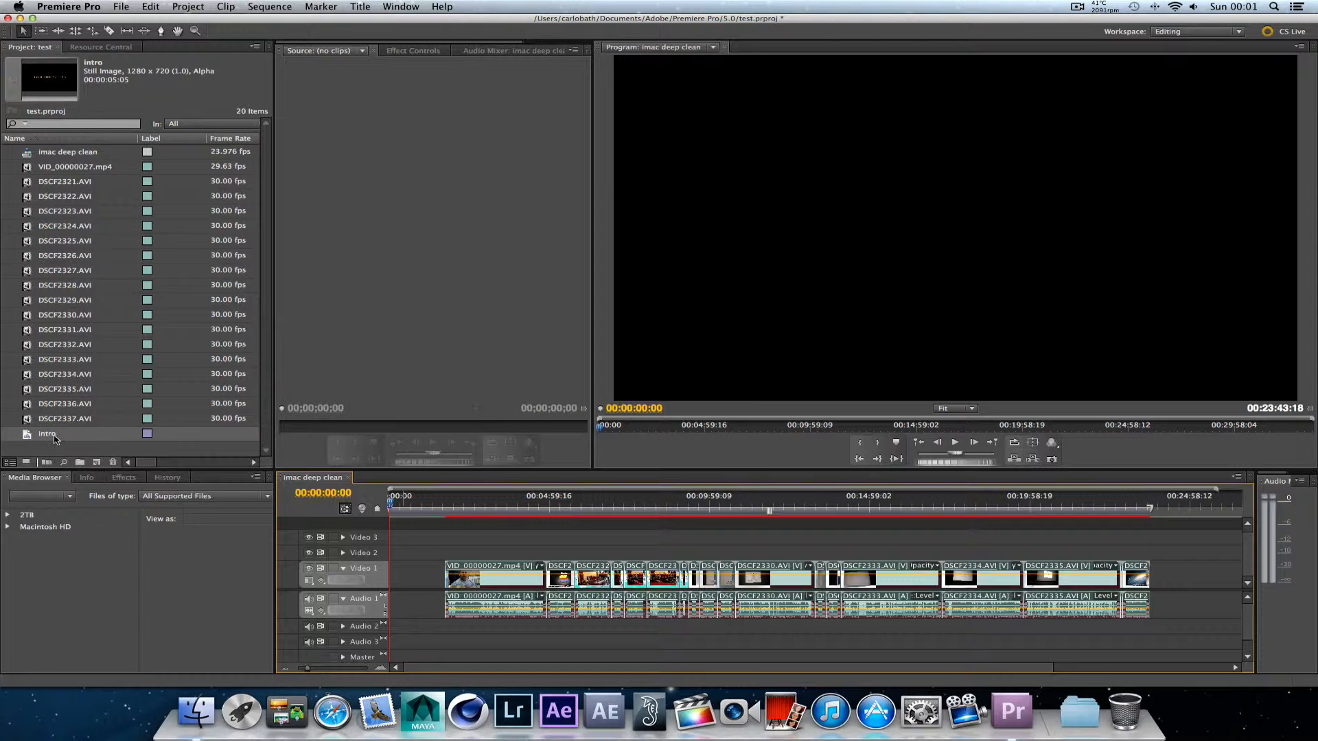
pyautogui.moveTo(40, 436); pyautogui.dragTo(391, 580)
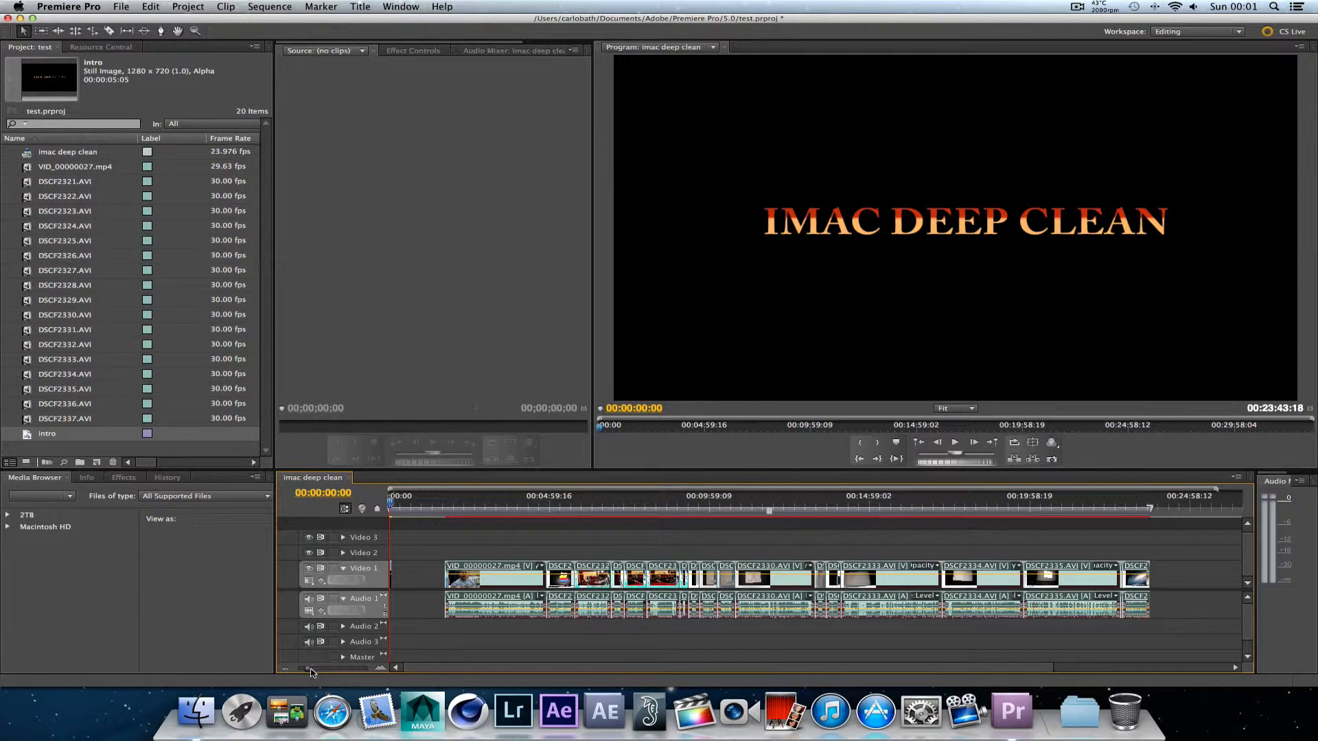
# - Extend the intro title clip on Video 1 to a duration of about 10 seconds
pyautogui.moveTo(309, 671); pyautogui.dragTo(319, 671)
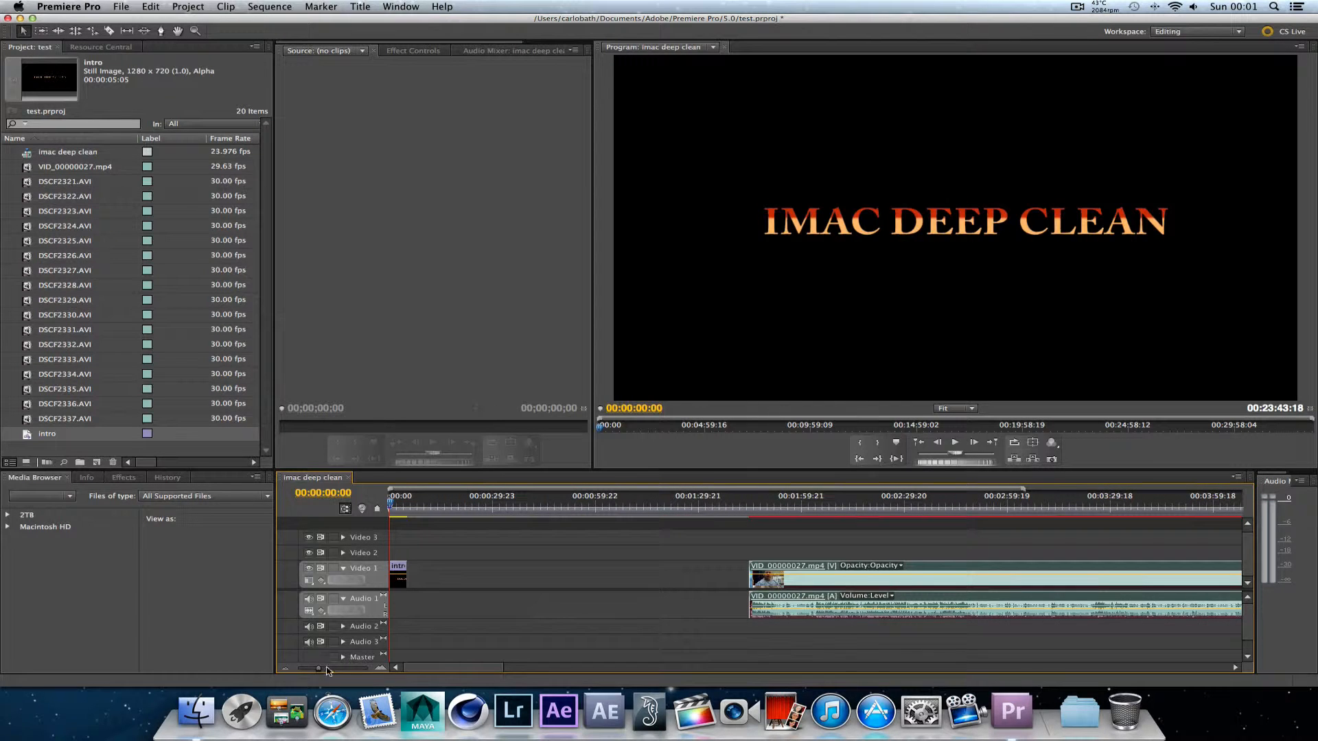
pyautogui.moveTo(408, 584); pyautogui.dragTo(422, 585)
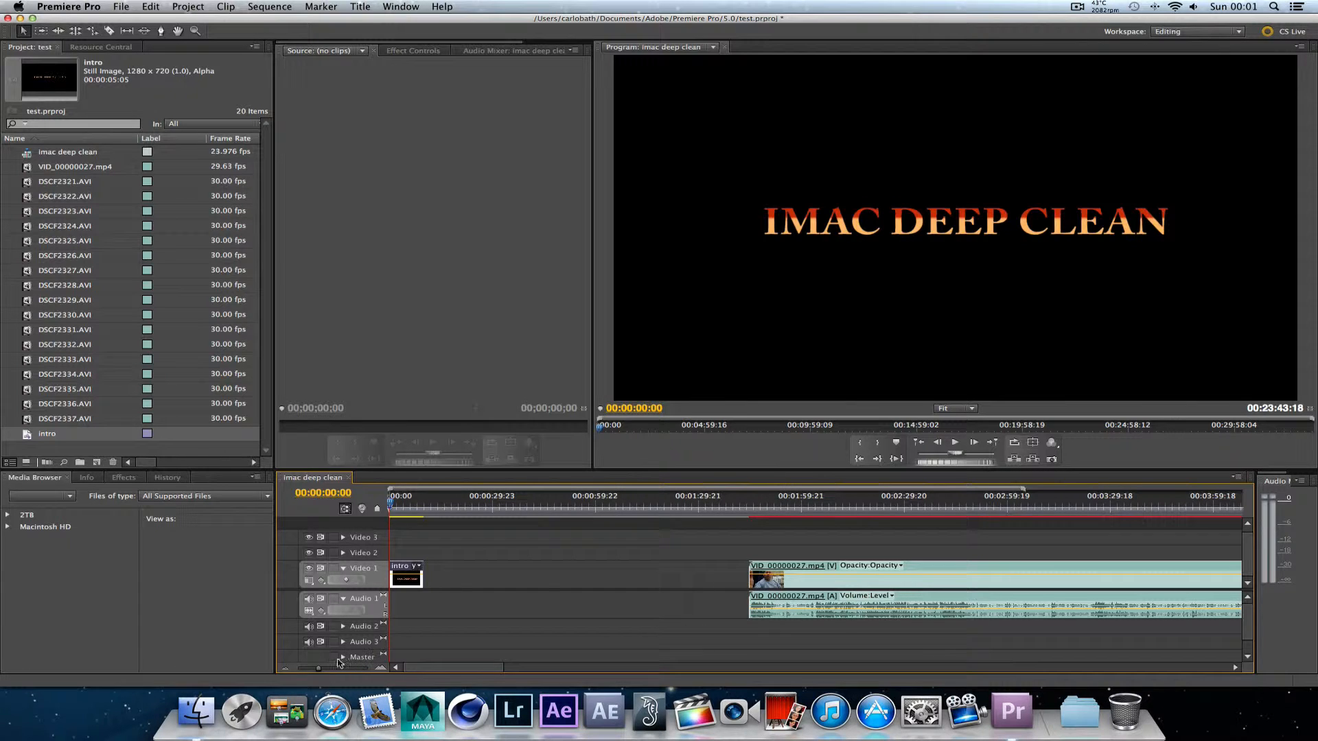
# - Close the gap by moving all footage clips back together so VID_00000027.mp4 starts directly after the intro title
pyautogui.moveTo(317, 670); pyautogui.dragTo(311, 670)
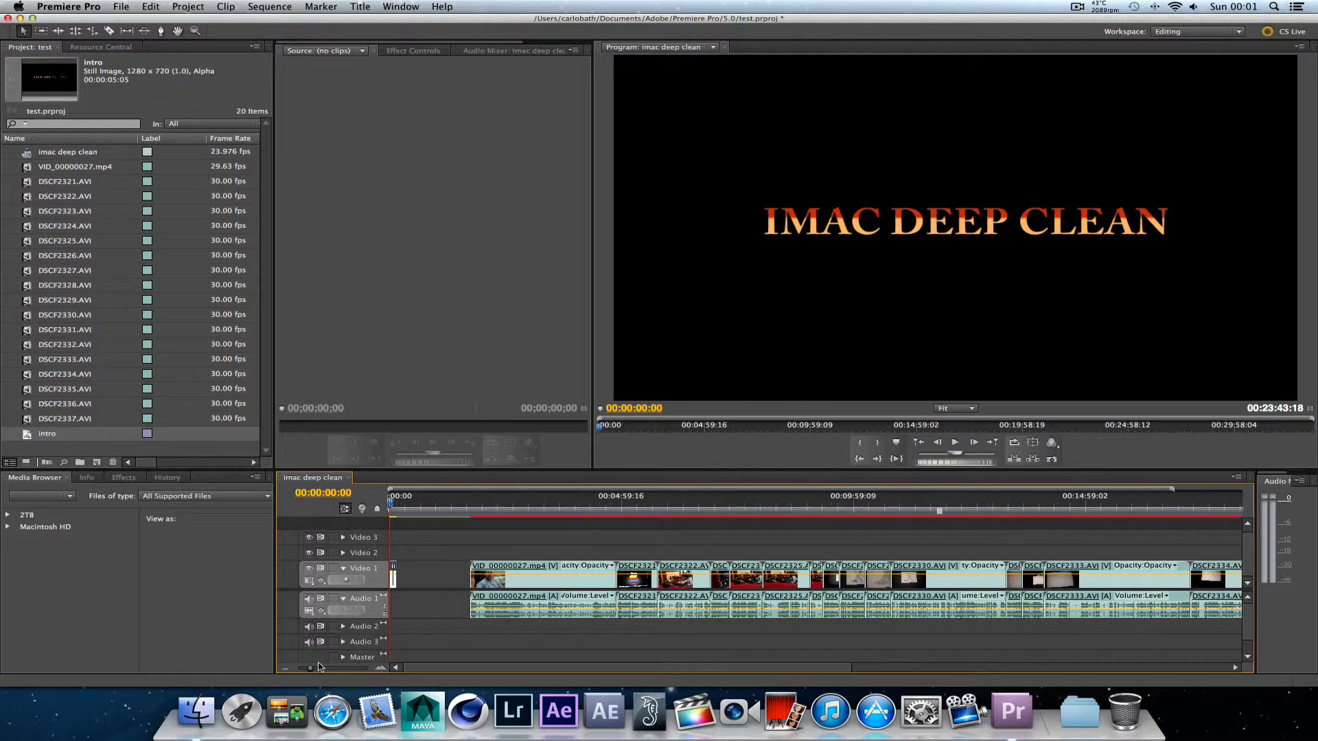
pyautogui.moveTo(455, 553); pyautogui.dragTo(1284, 651)
pyautogui.click(882, 649)
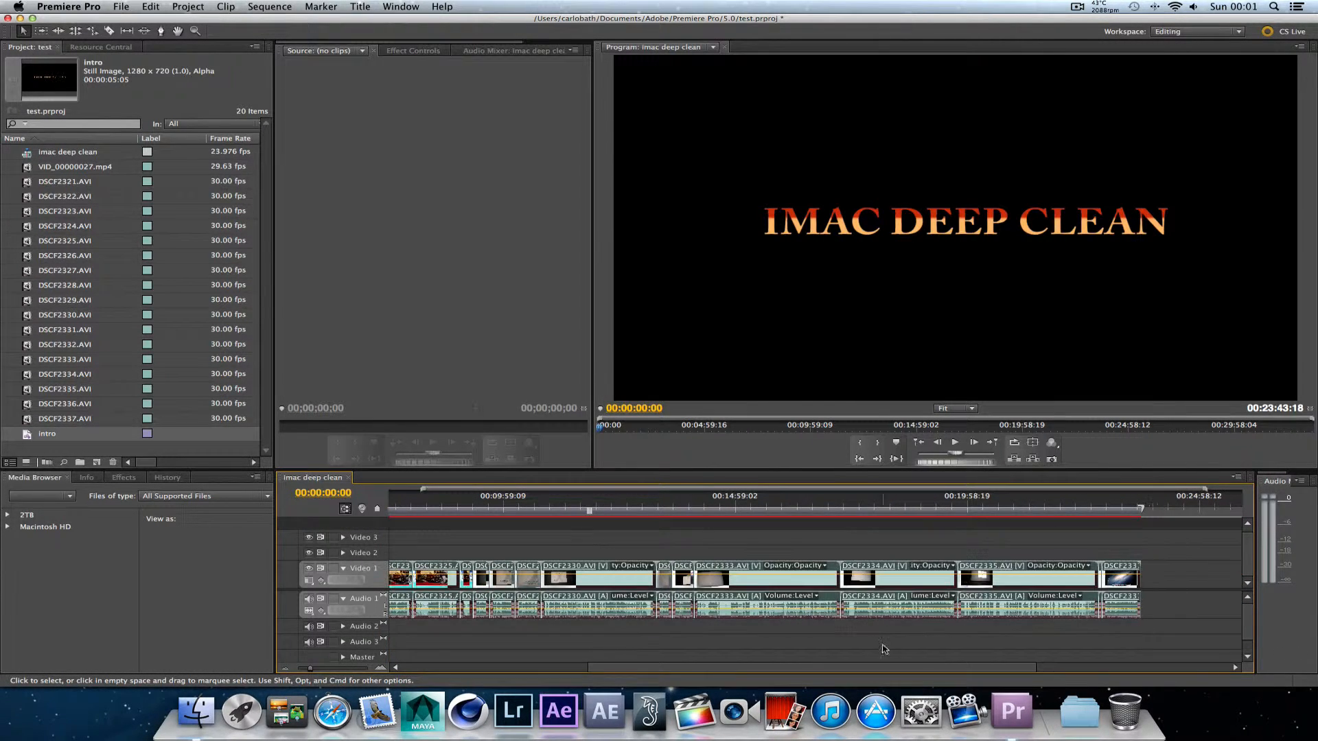
pyautogui.moveTo(678, 667); pyautogui.dragTo(455, 659)
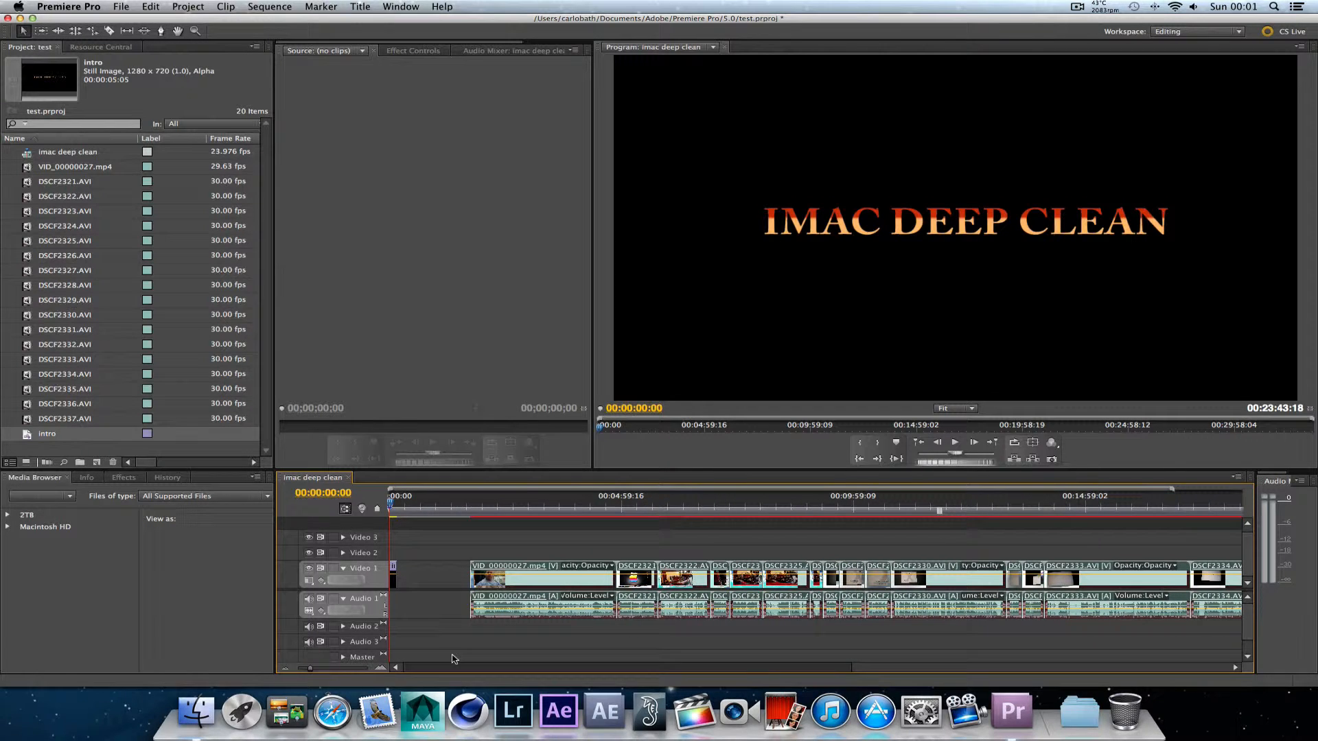
pyautogui.moveTo(505, 568); pyautogui.dragTo(469, 566)
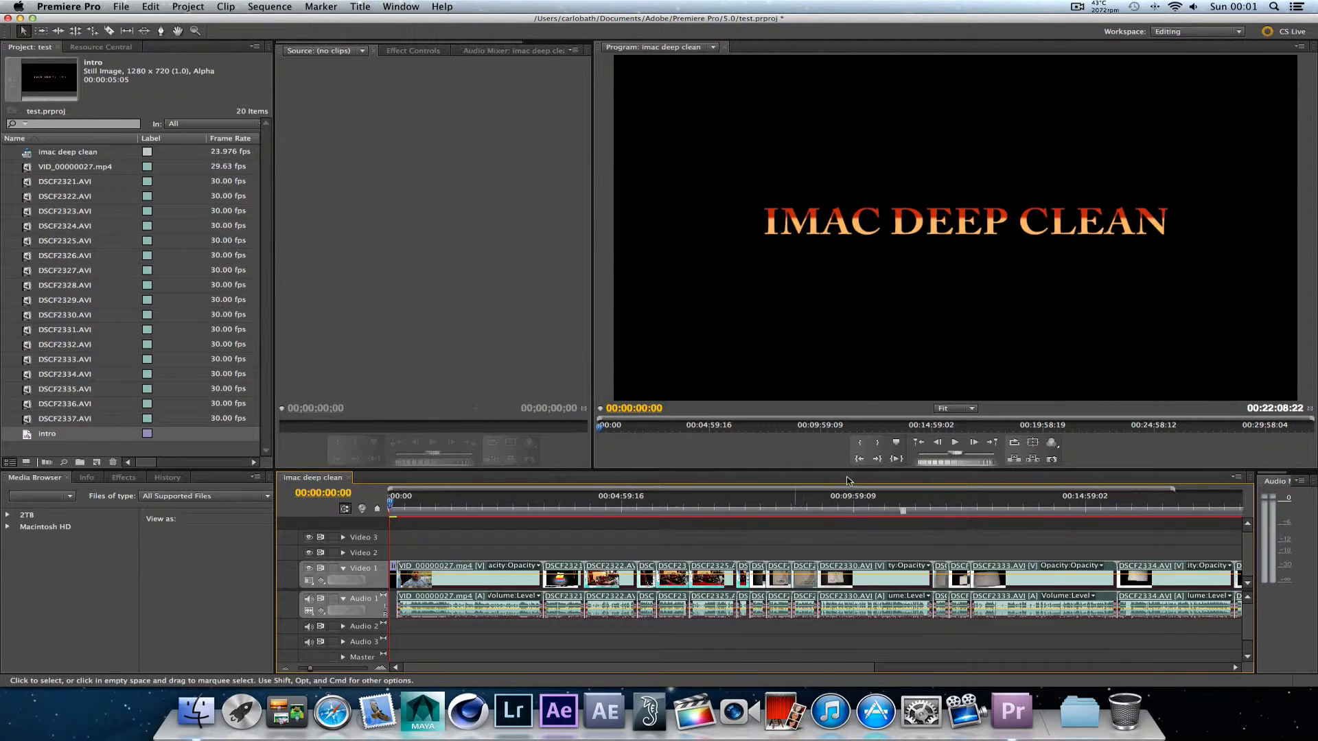
# - Preview the sequence from the intro title into the first footage clip and return the playhead to the start
pyautogui.click(955, 443)
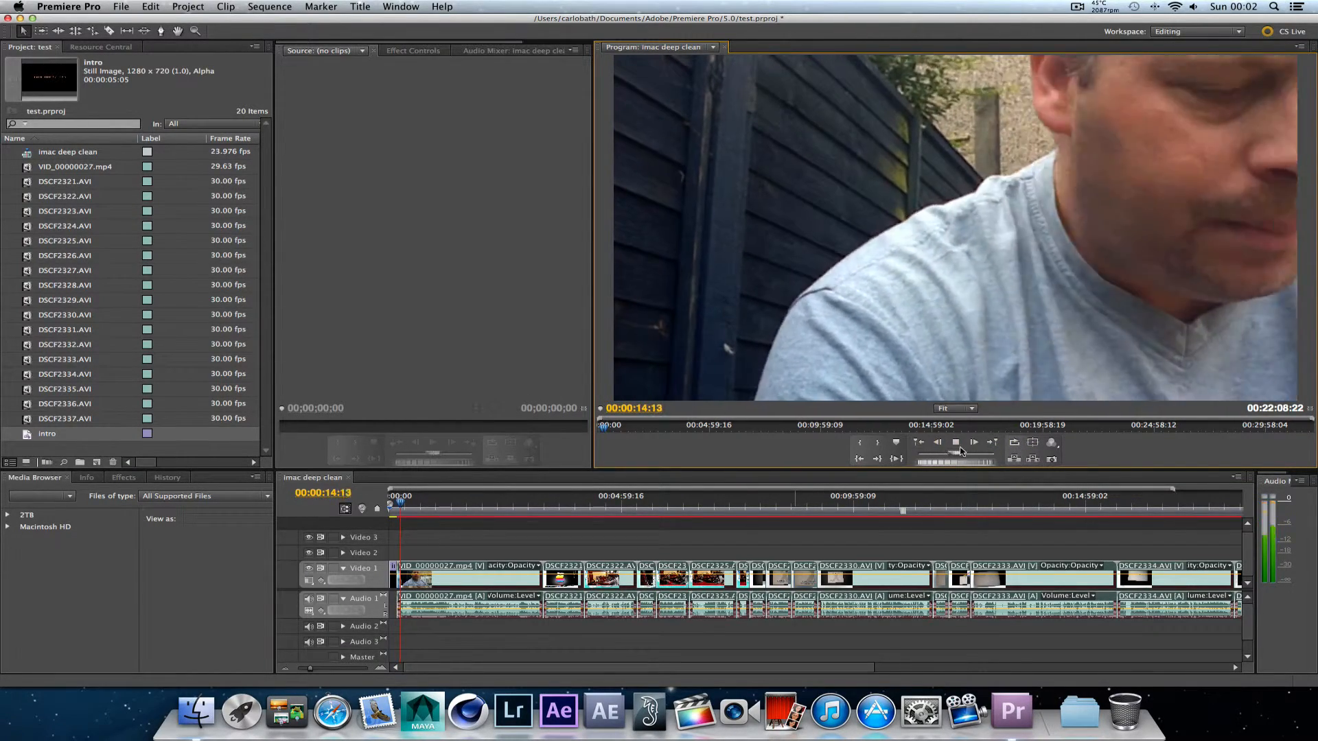
pyautogui.click(956, 444)
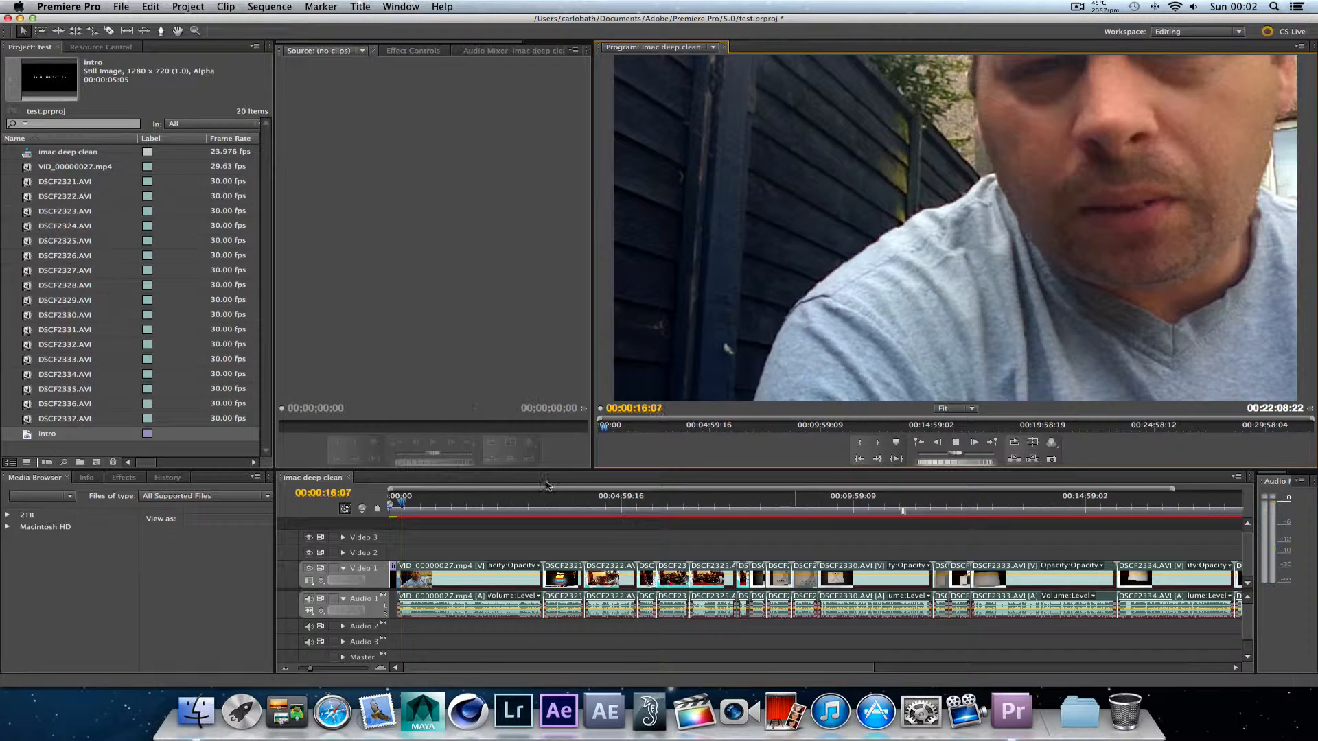
pyautogui.click(401, 506)
pyautogui.moveTo(401, 505); pyautogui.dragTo(388, 503)
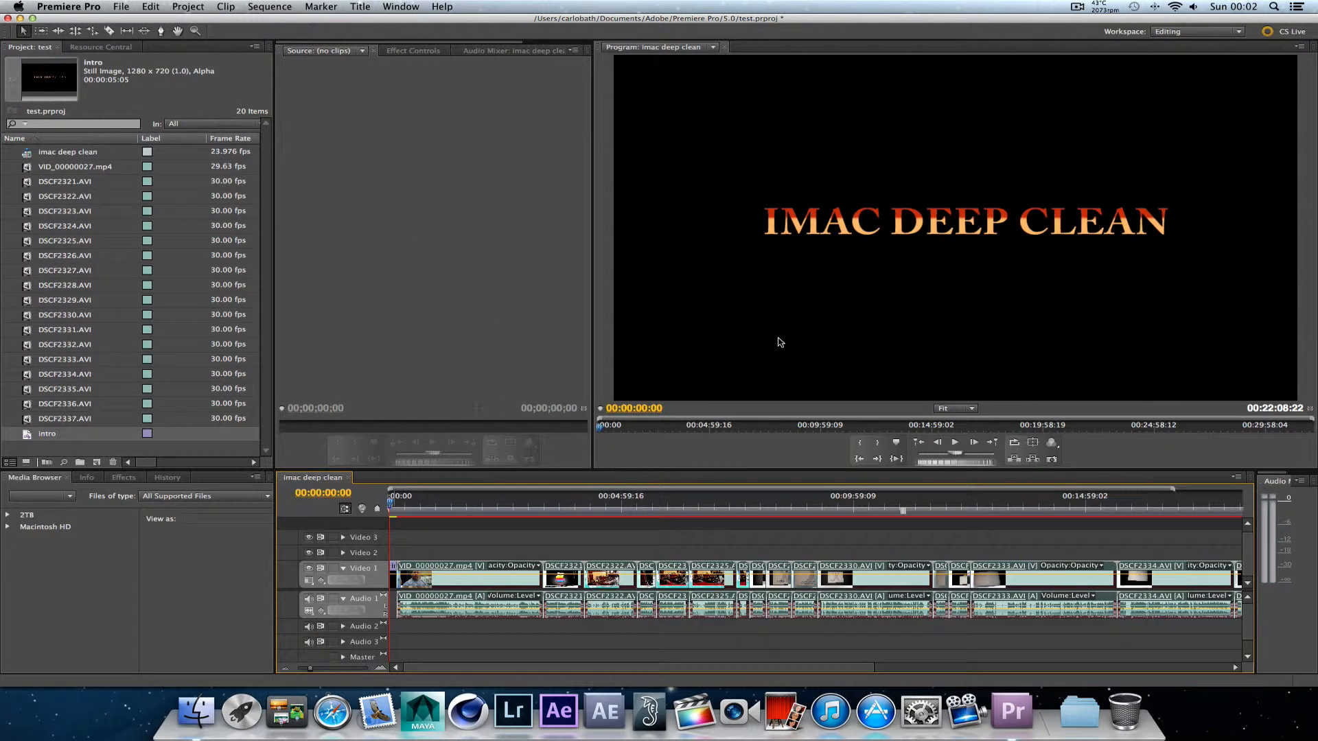
# - Apply an Additive Dissolve transition to the start of the intro title and another to the start of VID_00000027.mp4
pyautogui.click(126, 480)
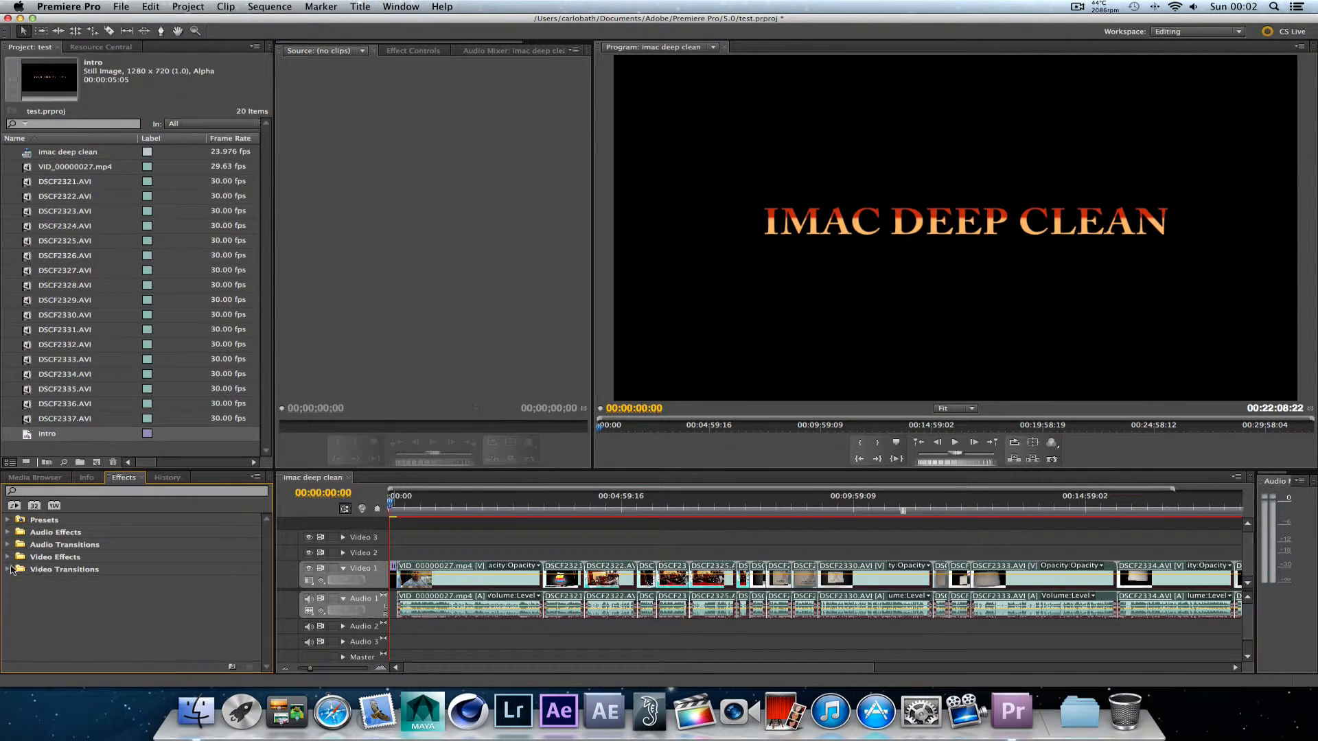
pyautogui.click(8, 570)
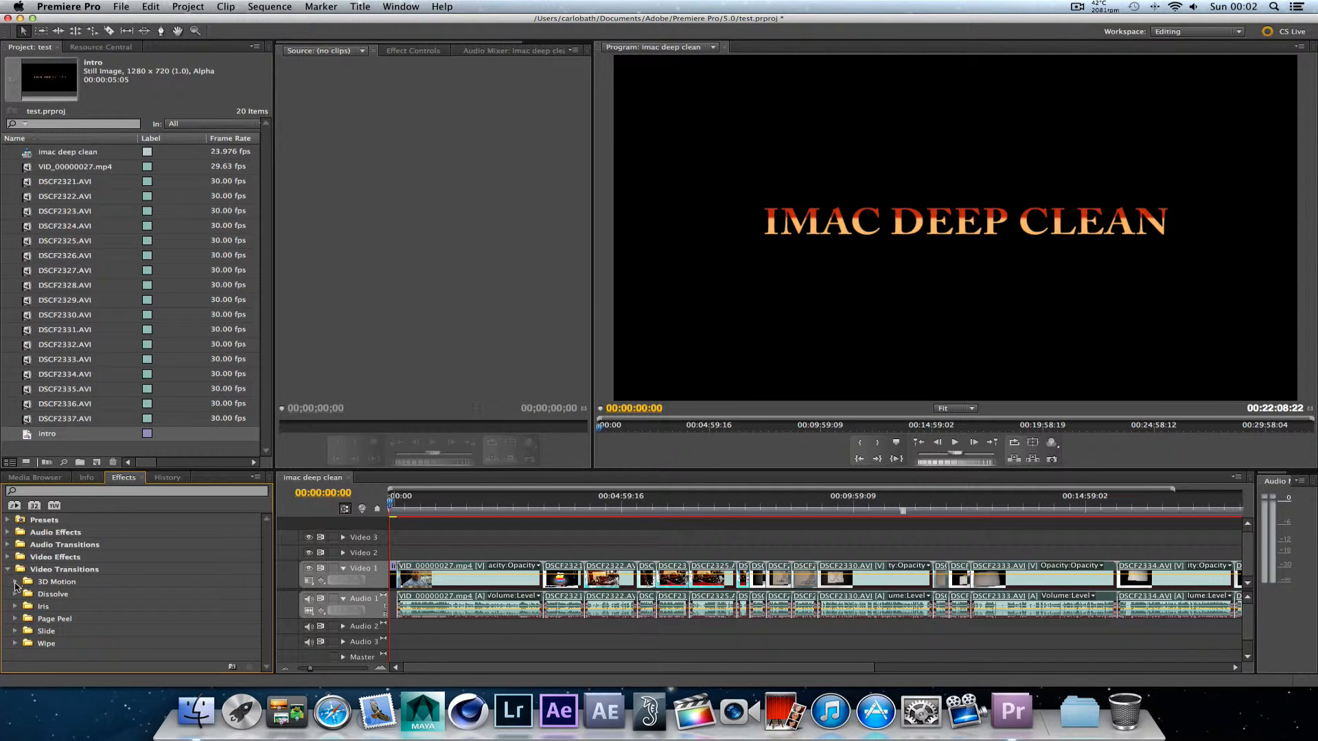
pyautogui.click(16, 583)
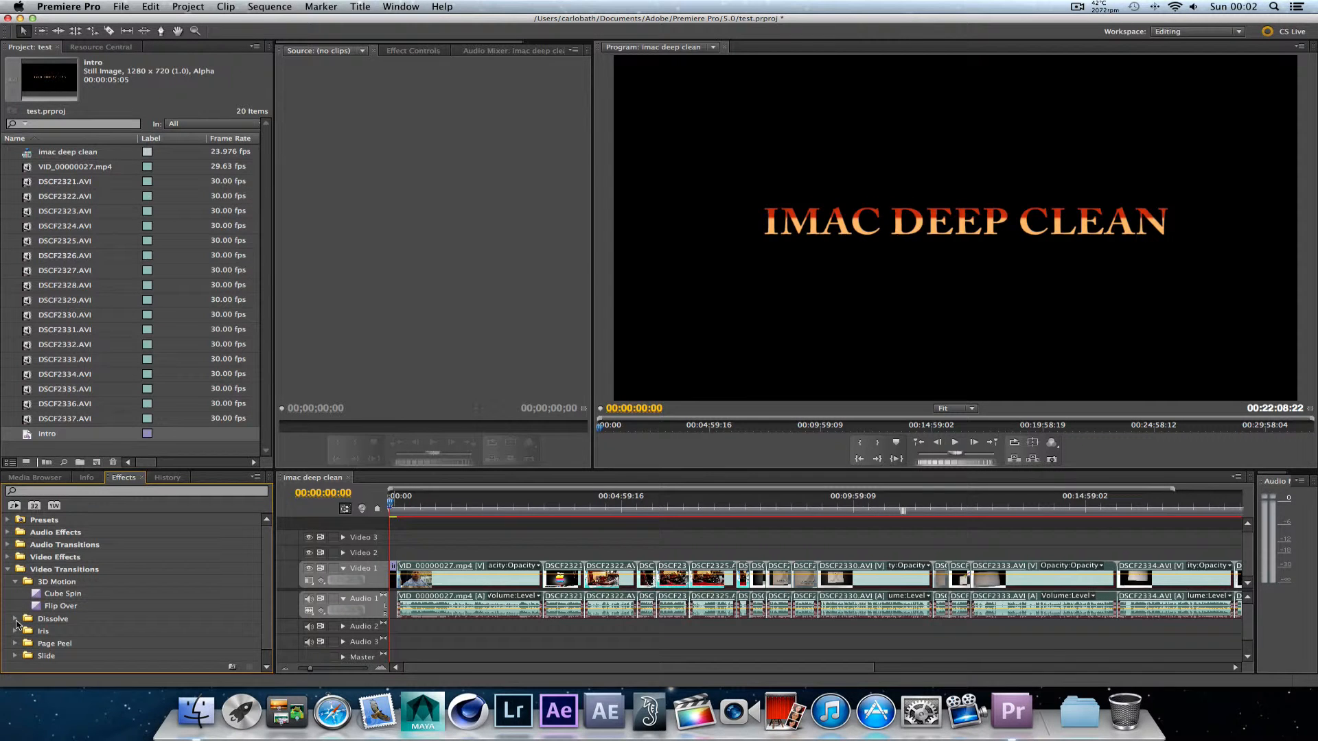
pyautogui.click(15, 620)
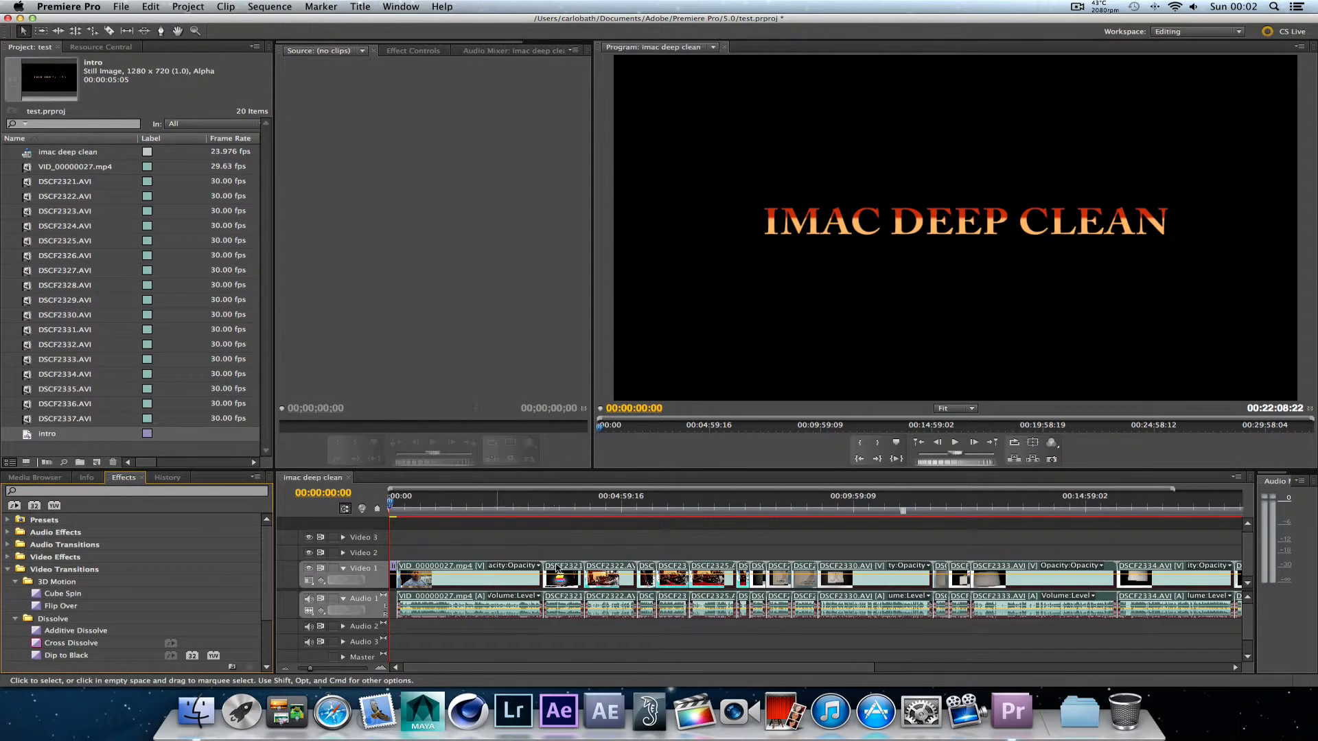
pyautogui.moveTo(310, 668); pyautogui.dragTo(326, 671)
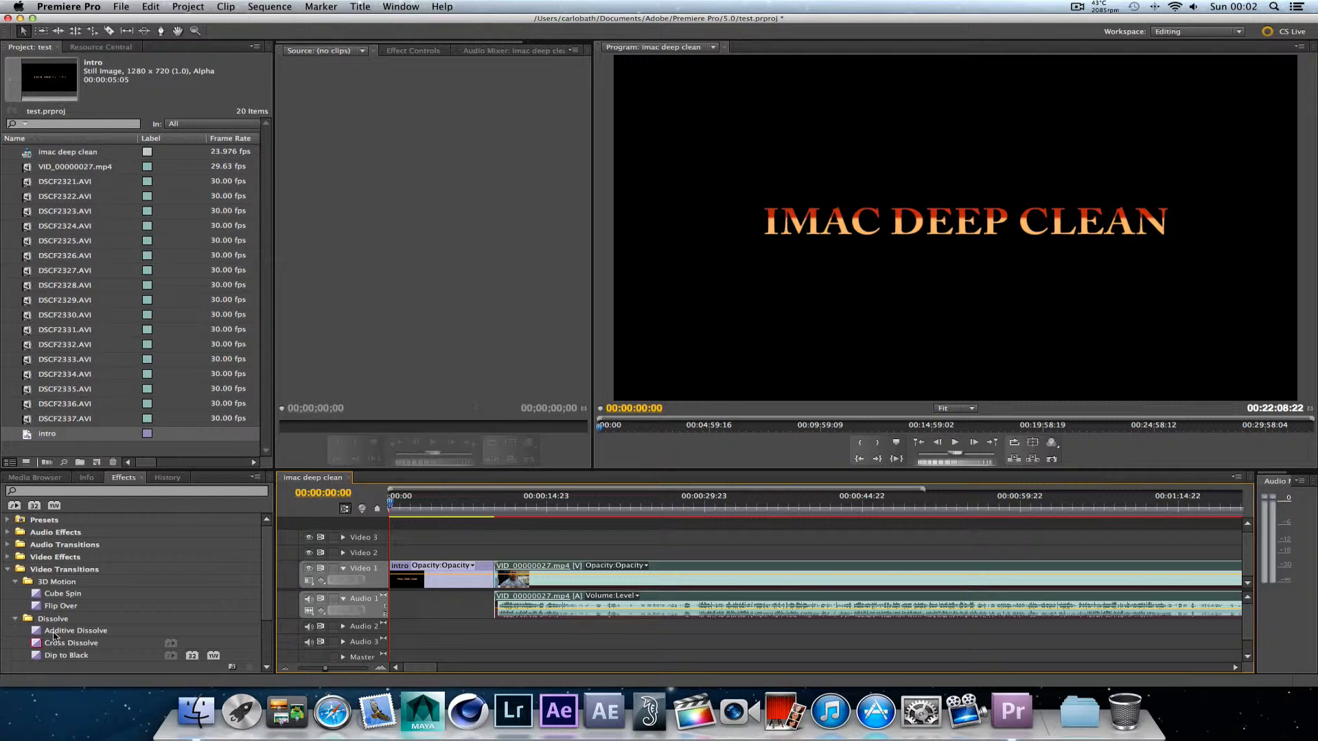
pyautogui.click(54, 632)
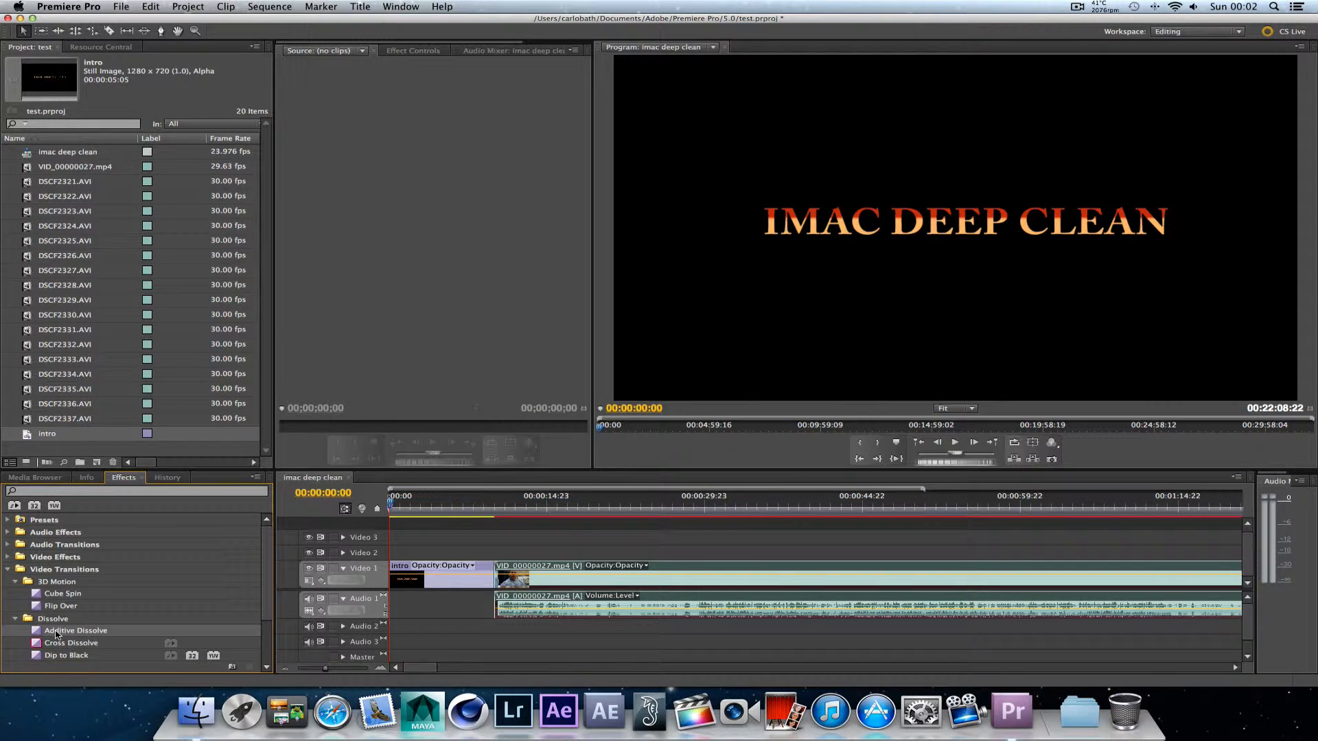
pyautogui.moveTo(55, 634); pyautogui.dragTo(398, 579)
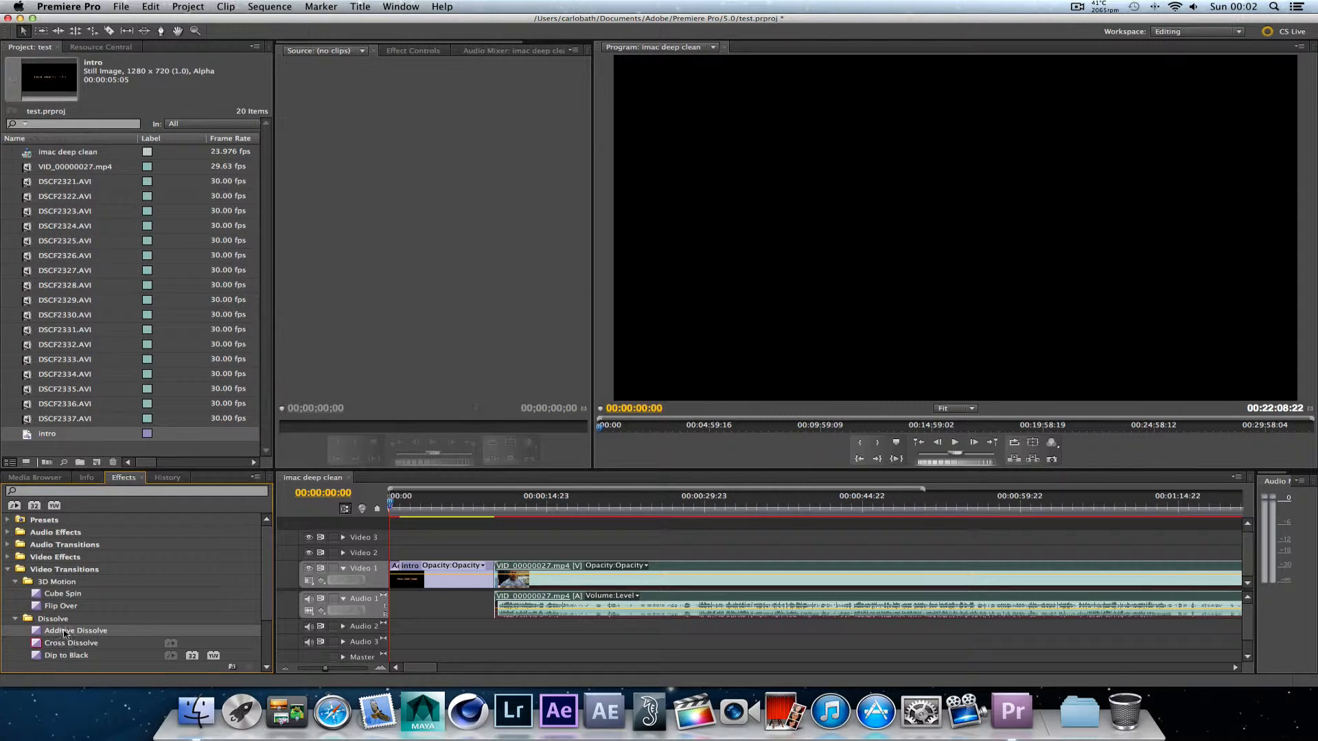
pyautogui.moveTo(65, 632); pyautogui.dragTo(488, 582)
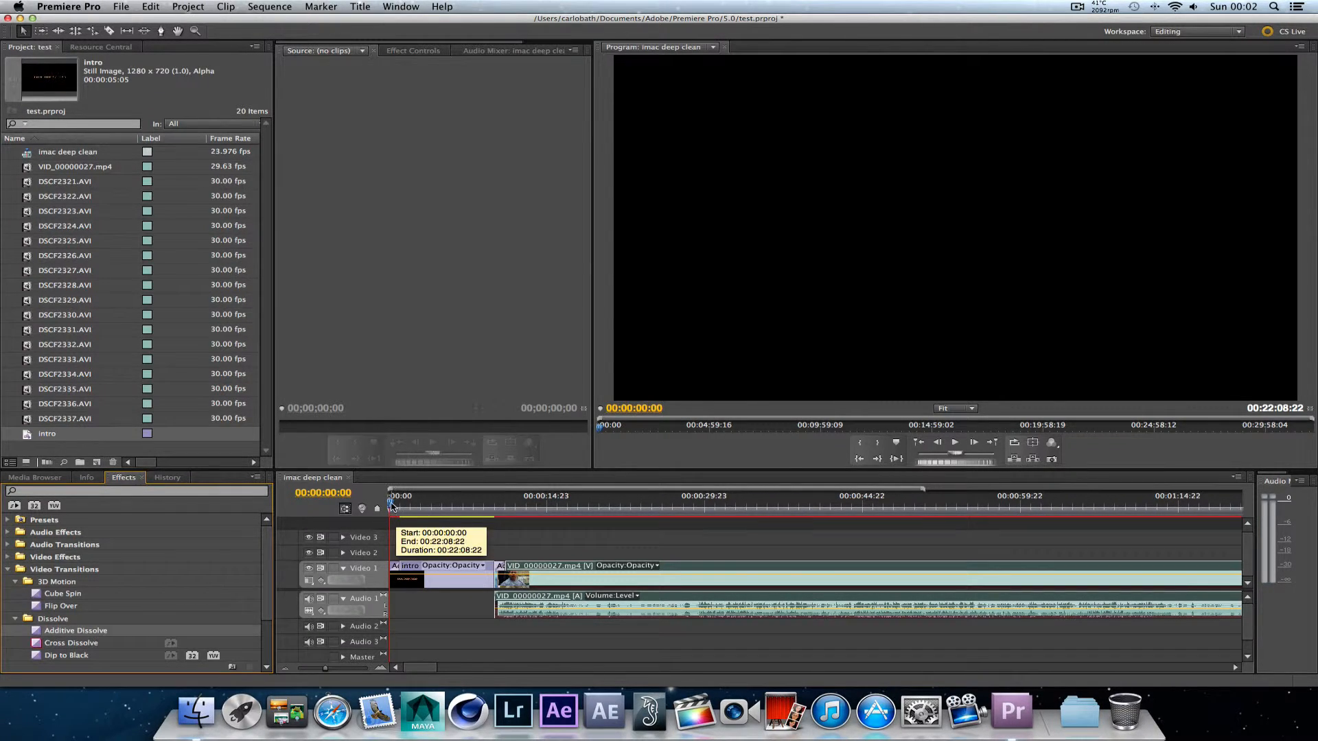
# - Play the sequence from the start to check both dissolves, stopping within the first footage clip
pyautogui.moveTo(393, 508)
pyautogui.mouseDown()
pyautogui.moveTo(409, 506)
pyautogui.moveTo(388, 506)
pyautogui.mouseUp()
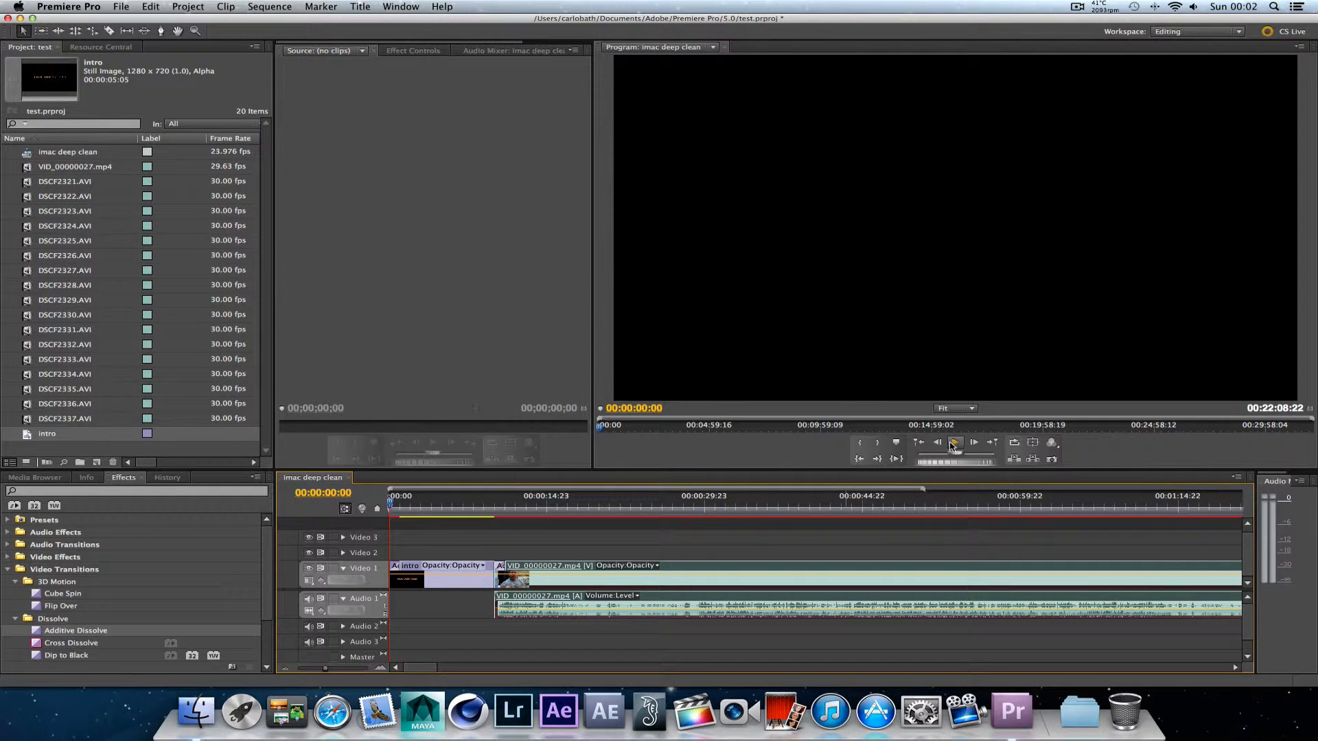
pyautogui.click(954, 443)
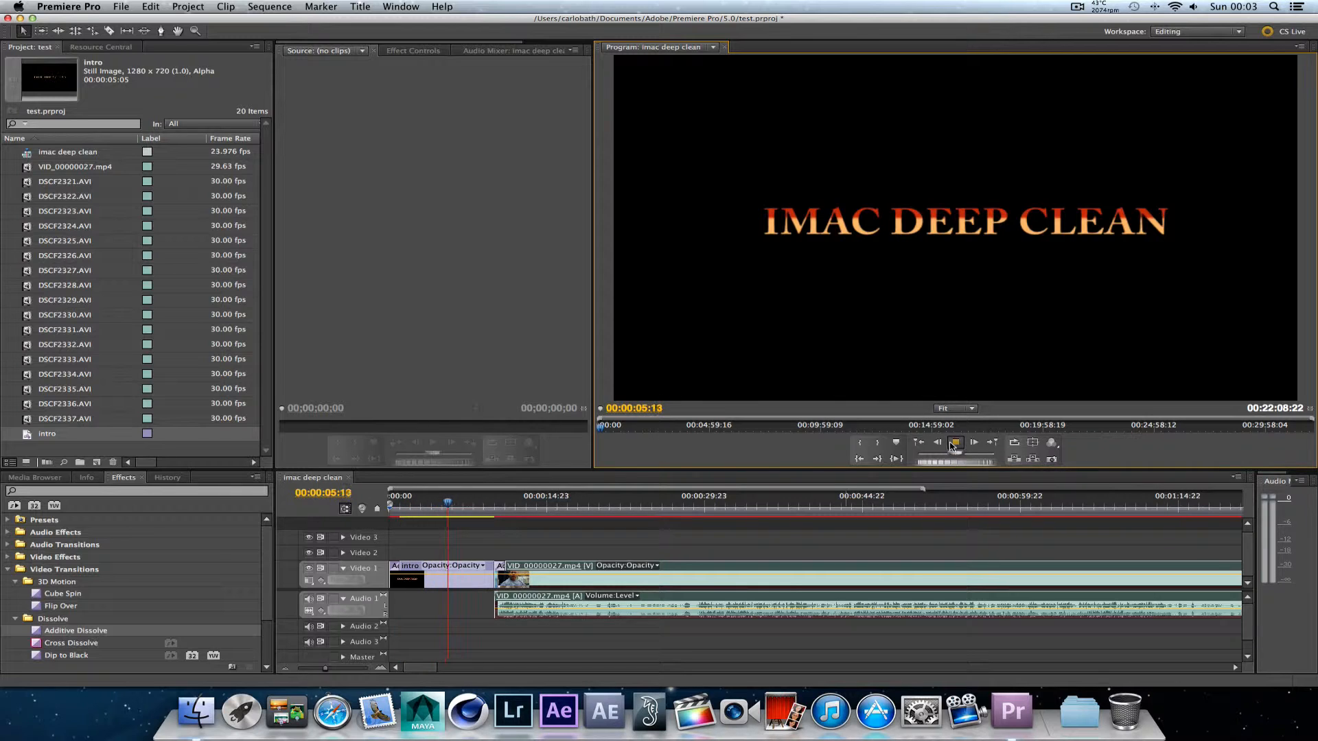
pyautogui.click(954, 442)
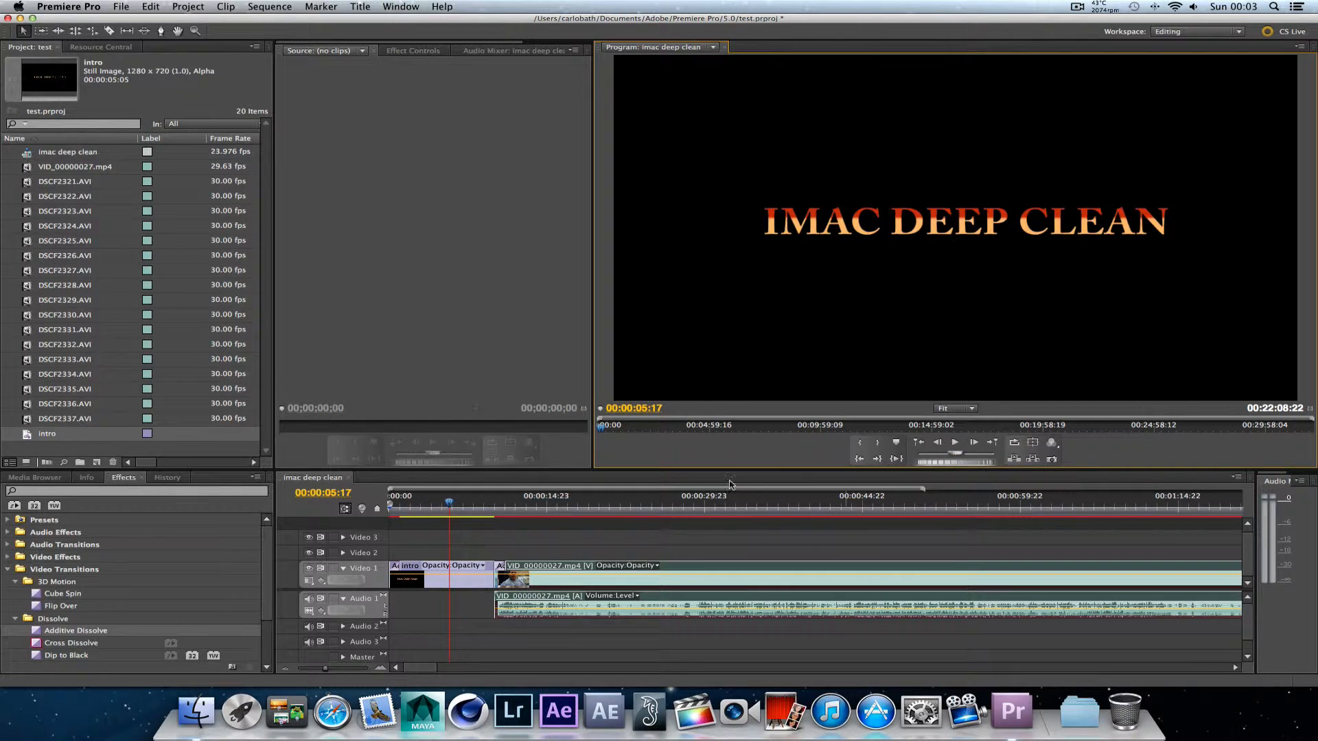
pyautogui.click(499, 580)
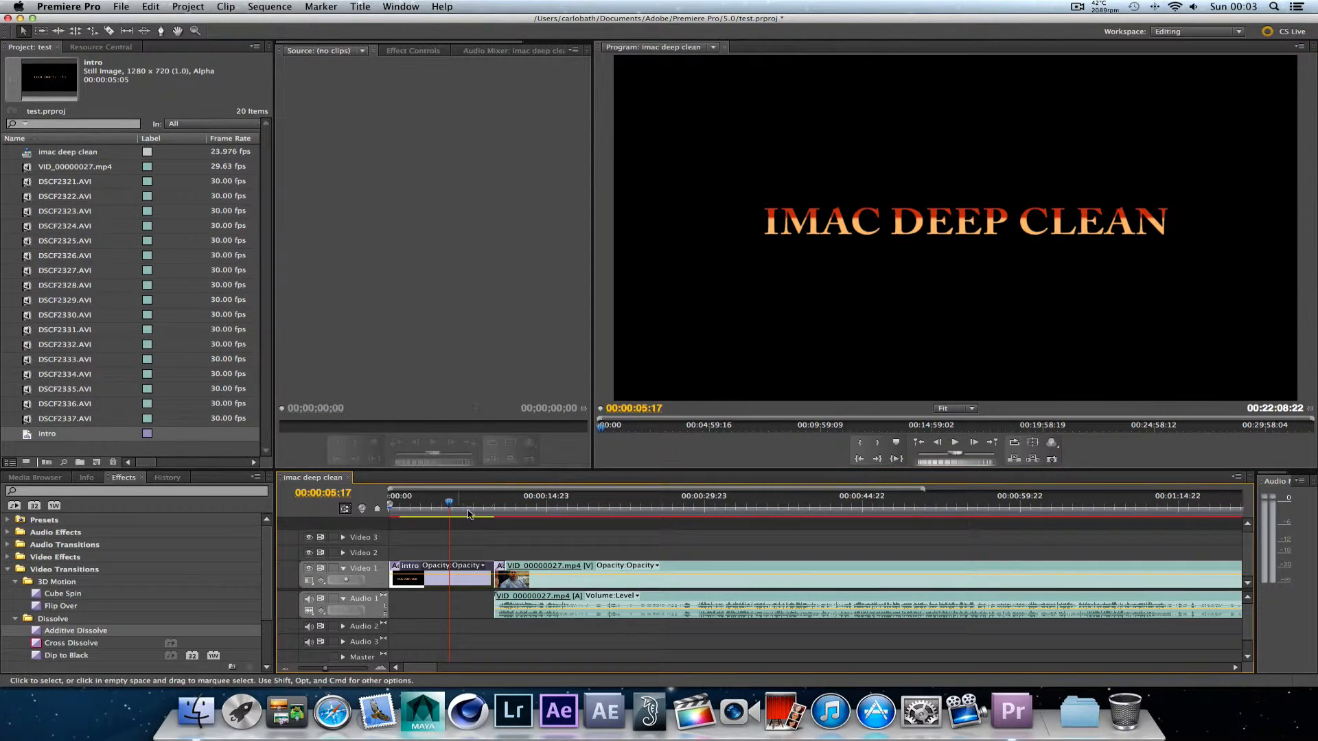
pyautogui.click(955, 443)
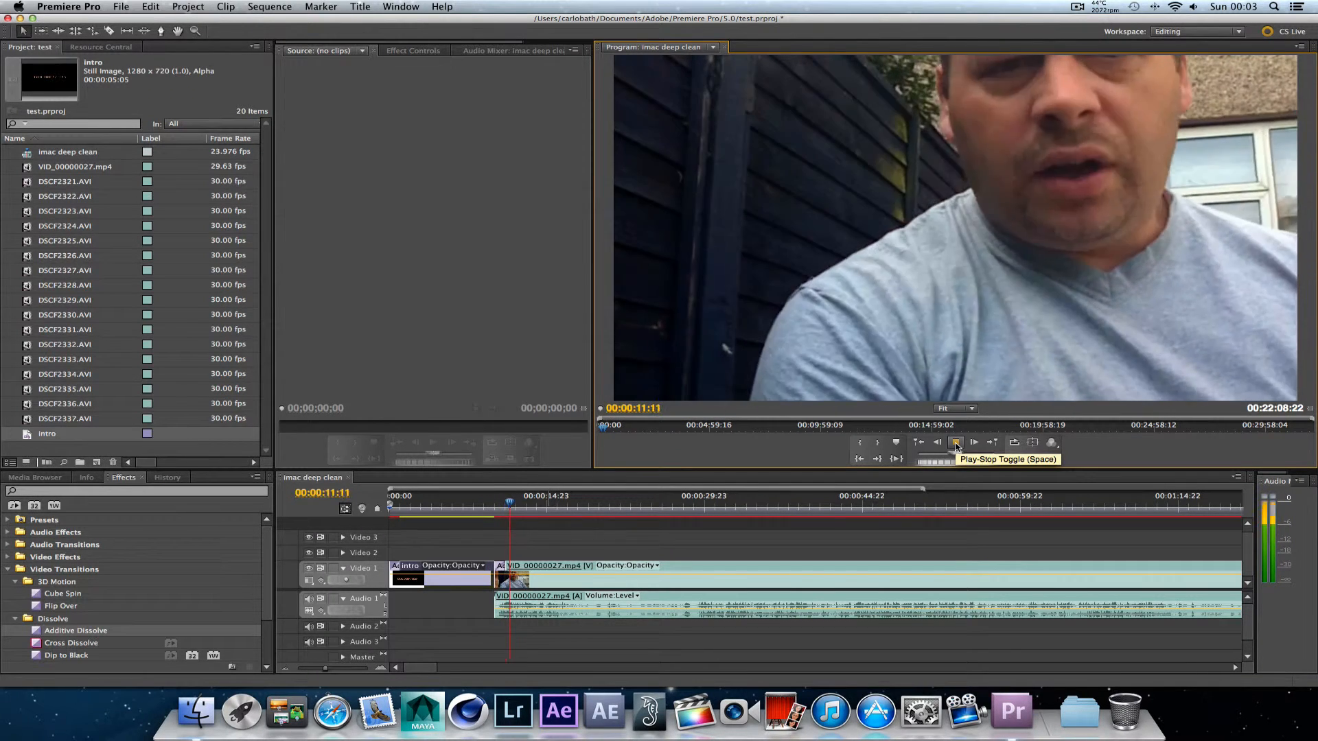
pyautogui.press('space')
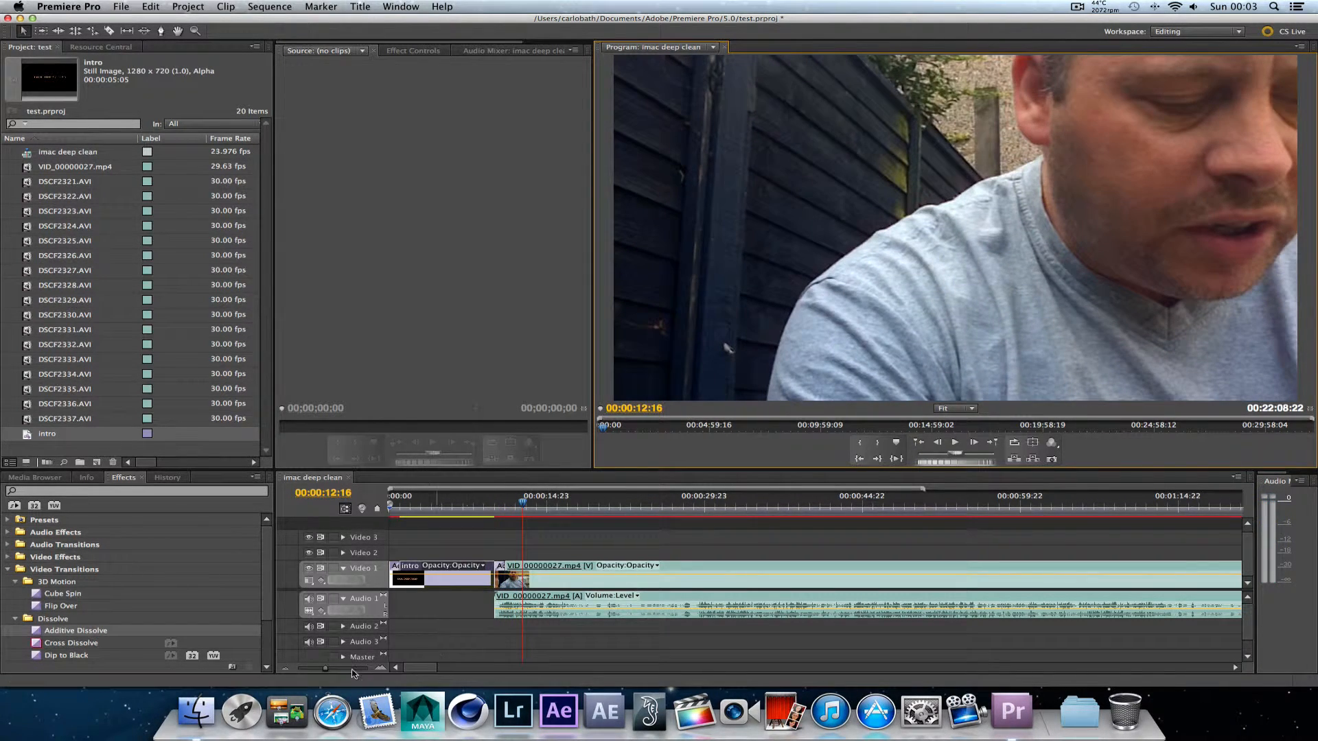
pyautogui.moveTo(325, 673); pyautogui.dragTo(307, 671)
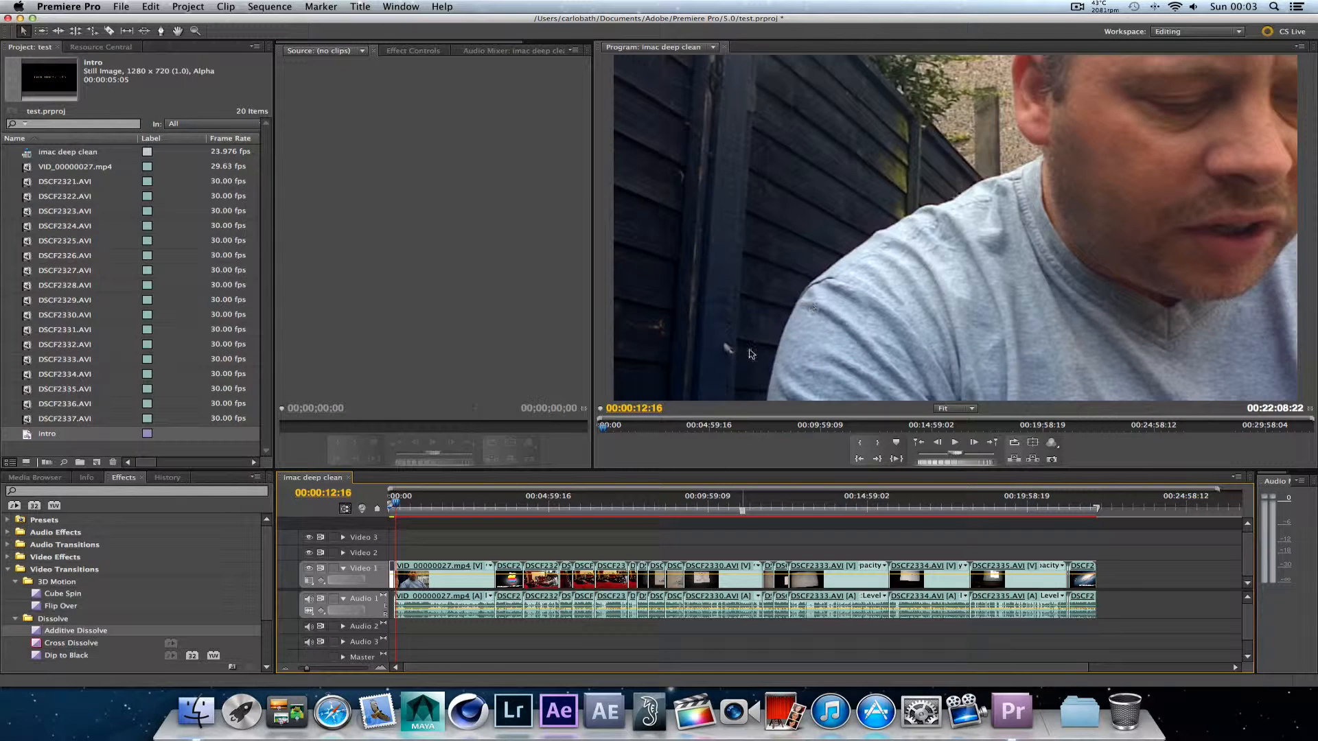
pyautogui.click(1078, 7)
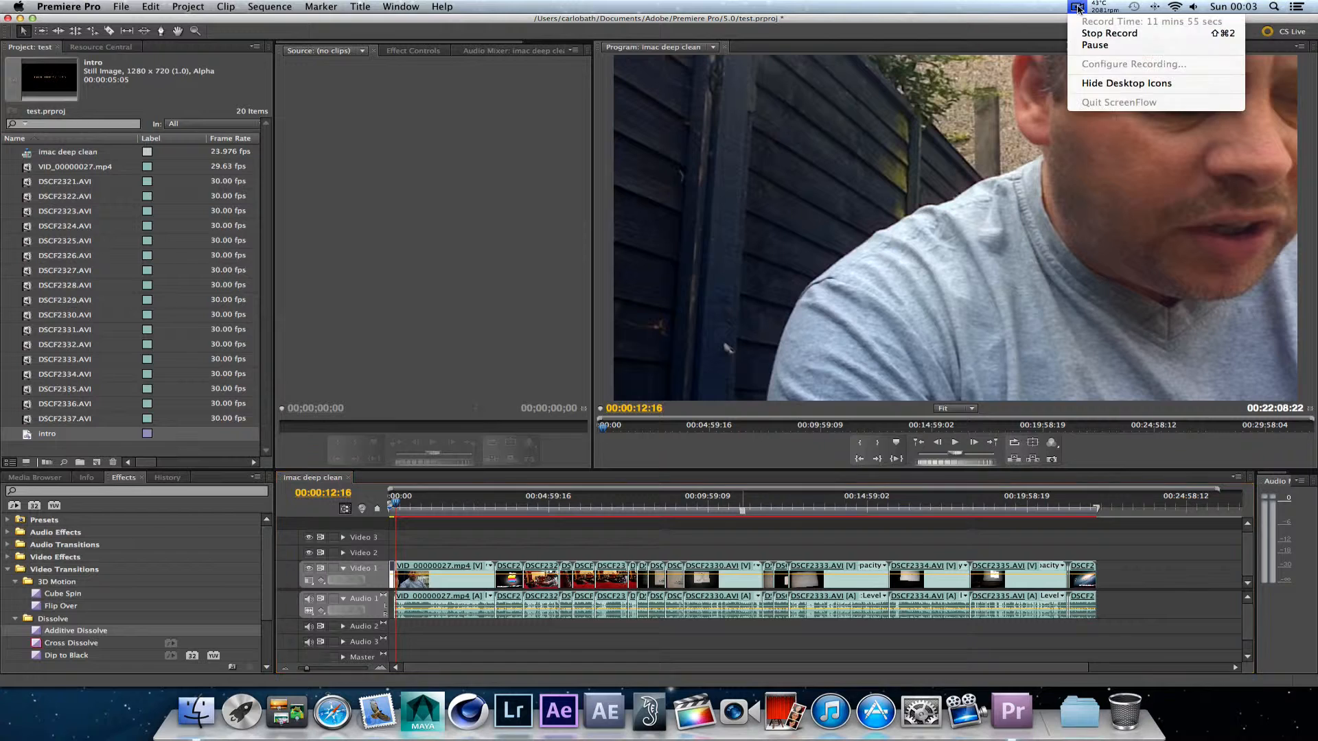
pyautogui.click(1085, 45)
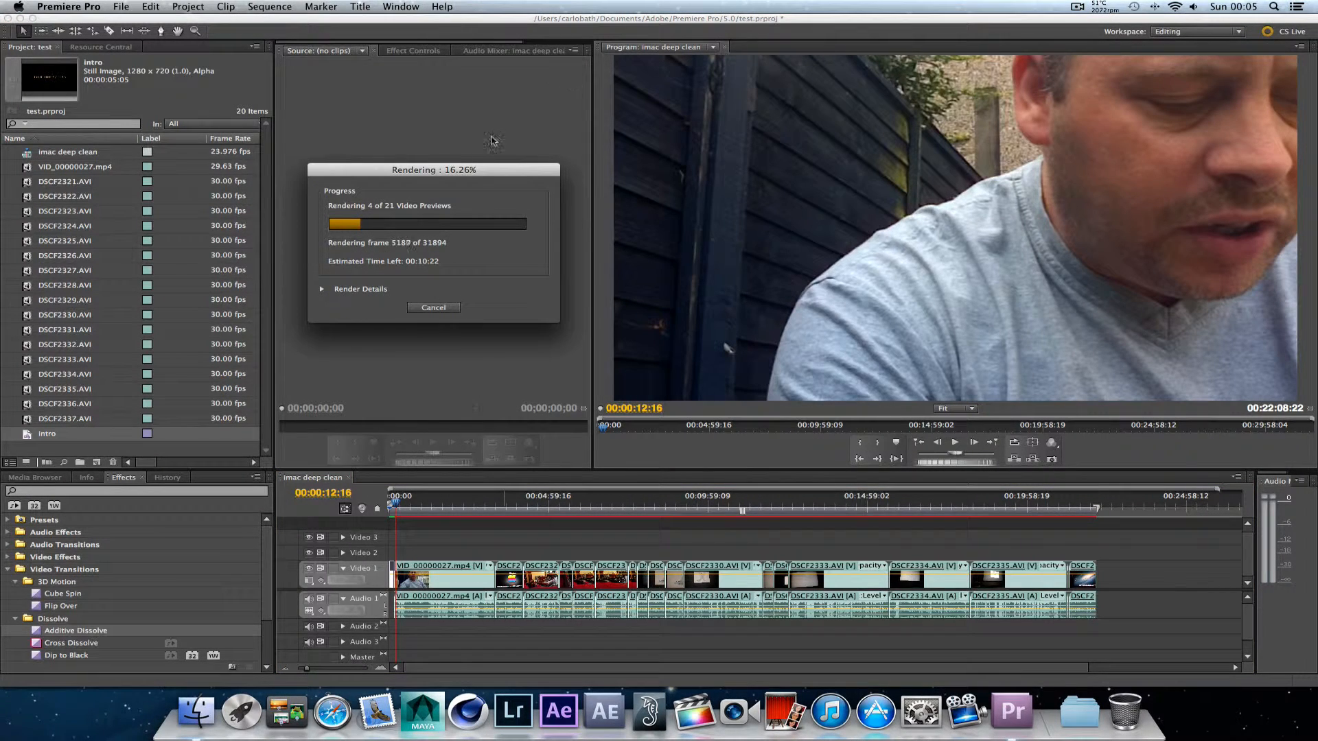
pyautogui.moveTo(474, 171); pyautogui.dragTo(473, 196)
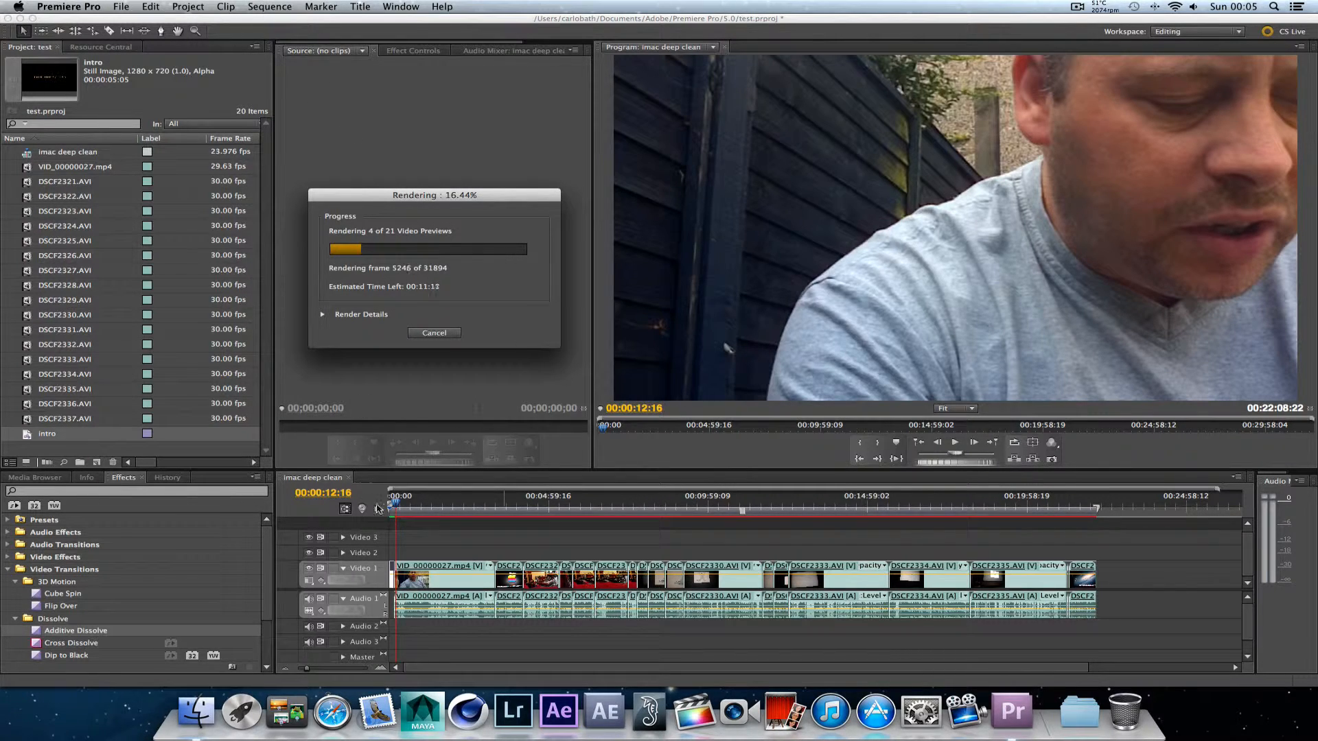
pyautogui.click(286, 9)
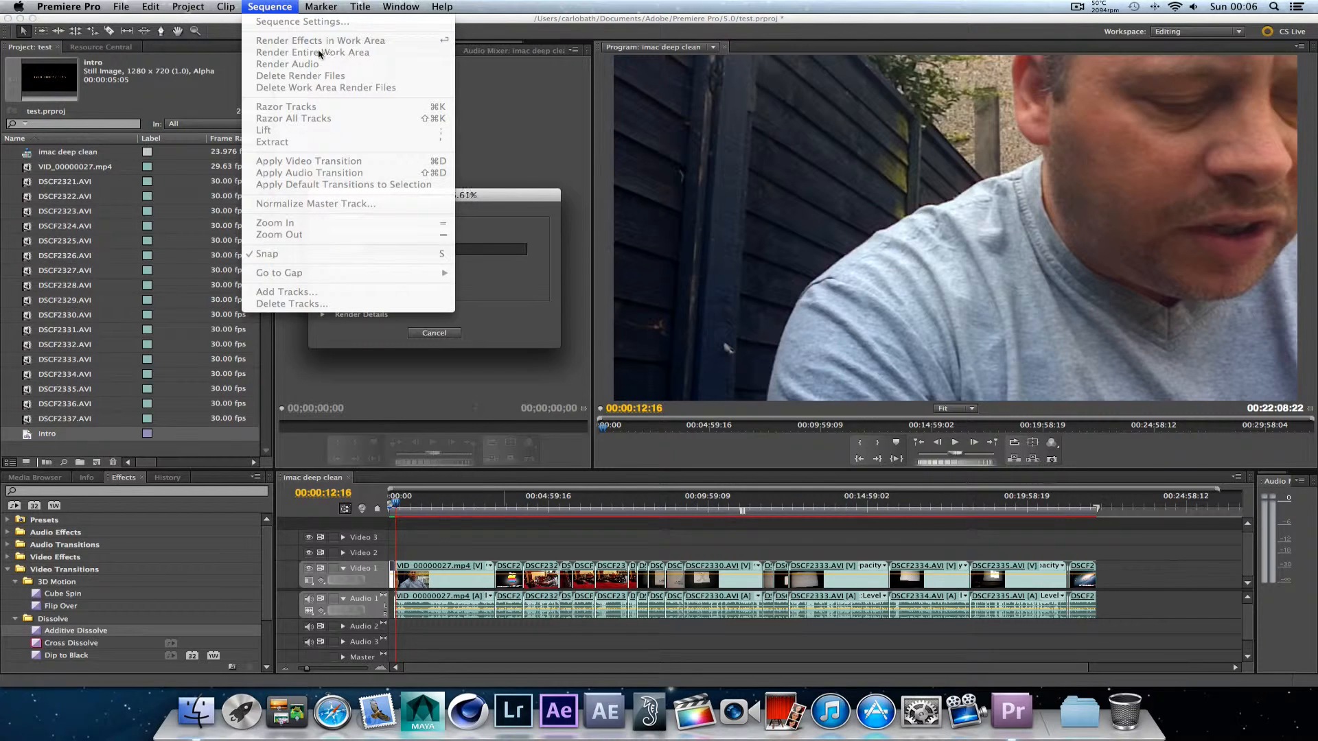
pyautogui.click(497, 122)
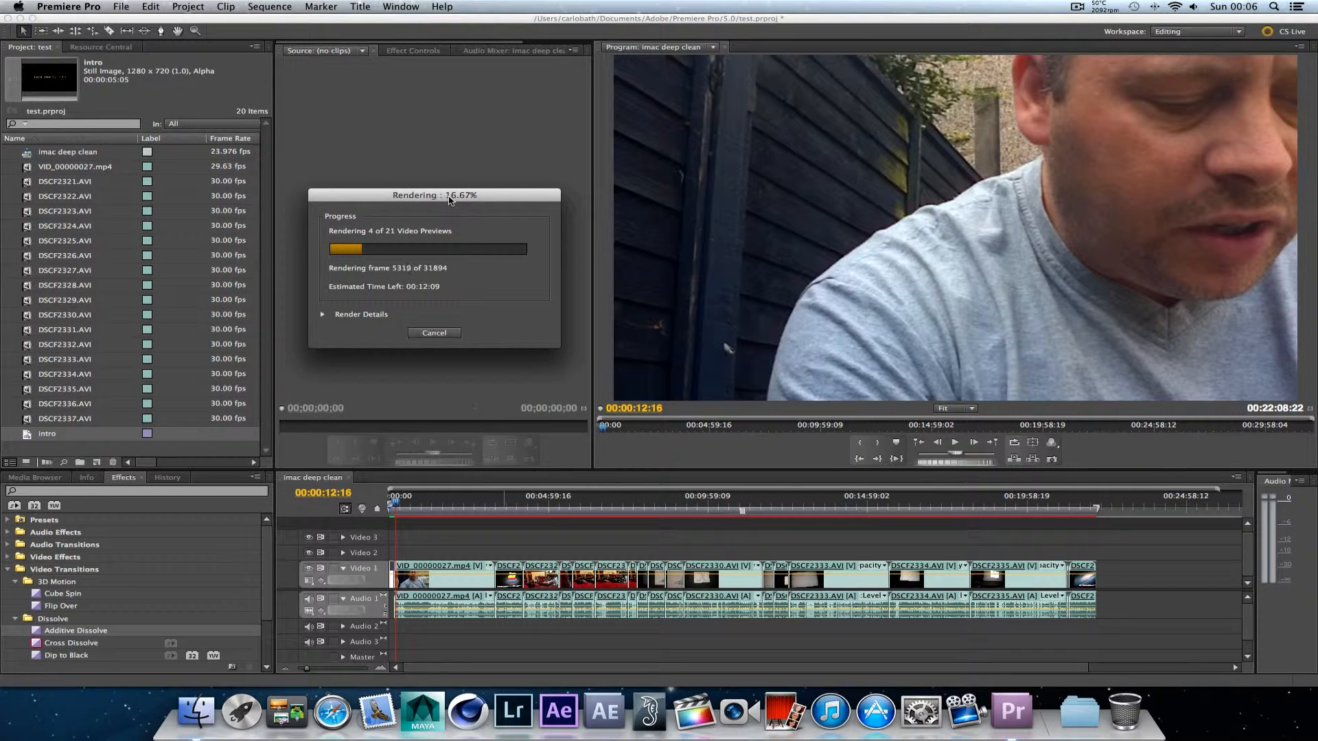
pyautogui.moveTo(449, 199); pyautogui.dragTo(447, 226)
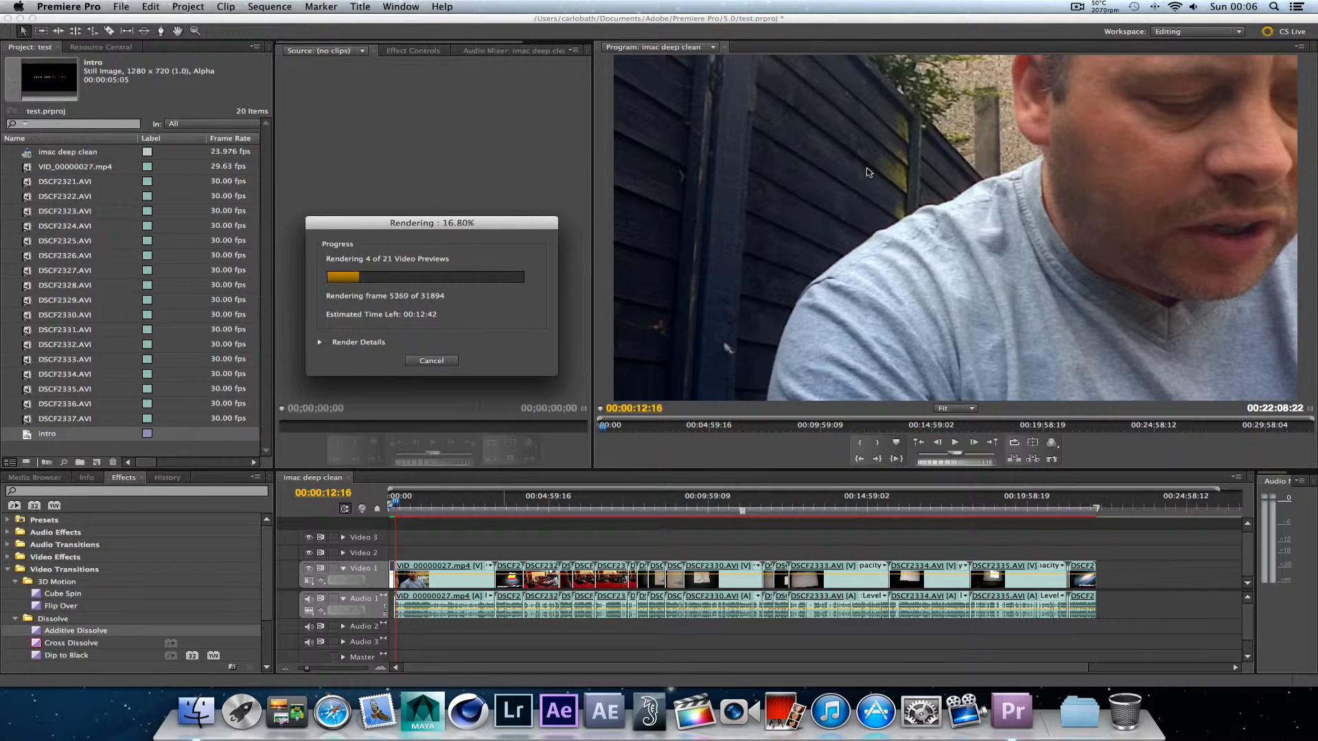
pyautogui.click(1077, 7)
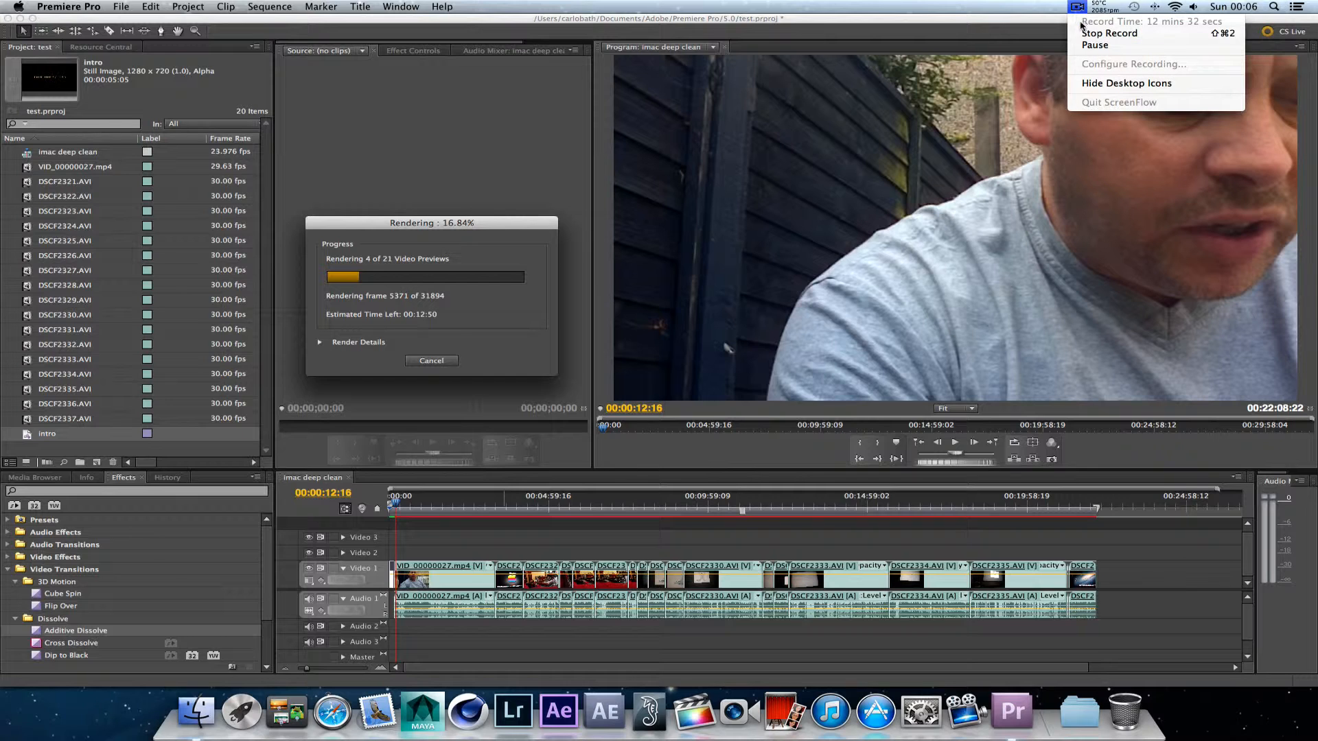
pyautogui.click(1087, 44)
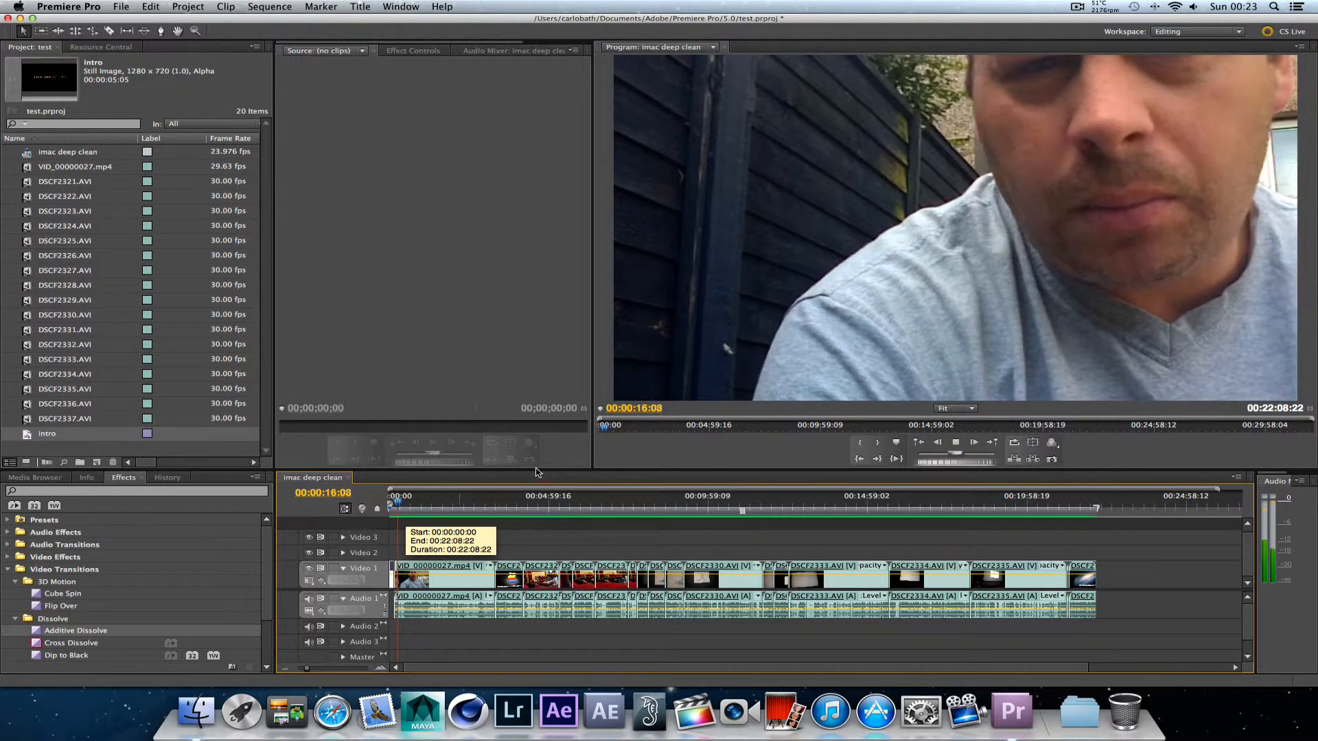
# - Stop playback of the rendered sequence
pyautogui.click(956, 442)
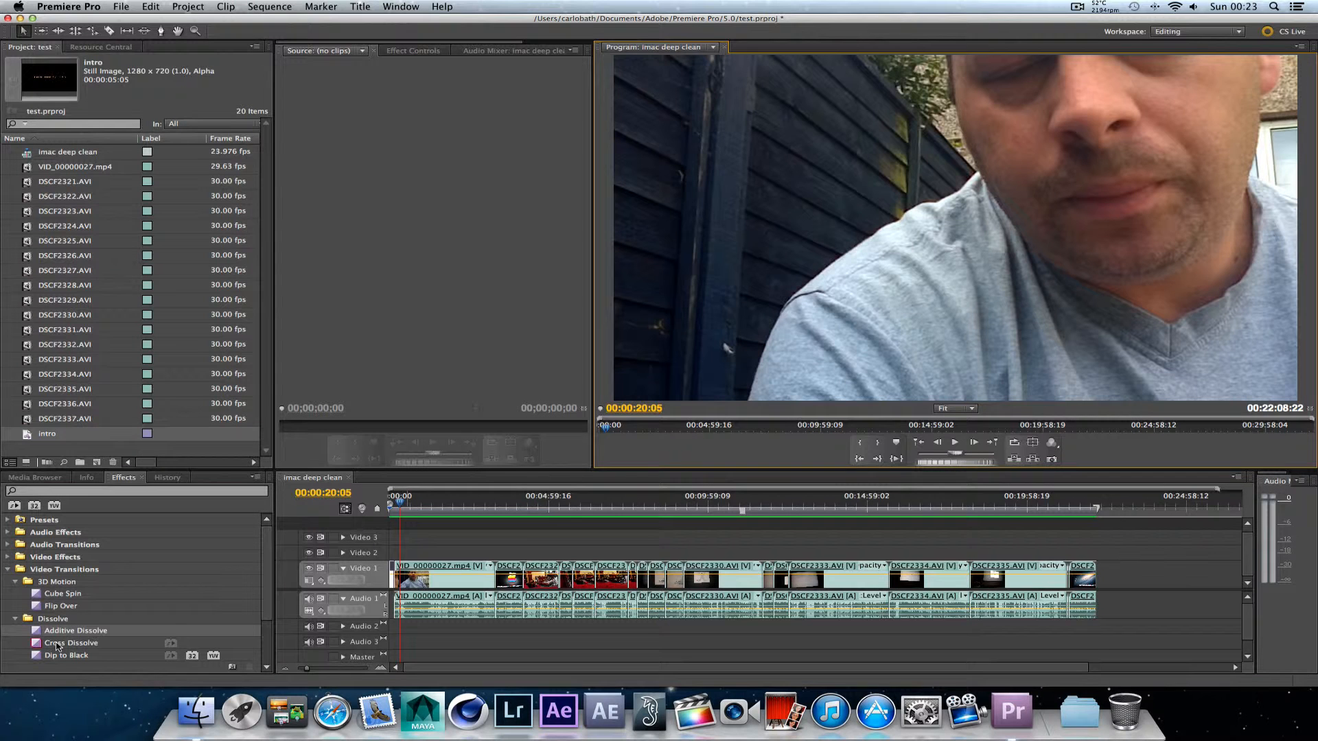
# - Apply a Cross Dissolve transition to the end of the last clip on Video 1
pyautogui.moveTo(55, 645); pyautogui.dragTo(1091, 582)
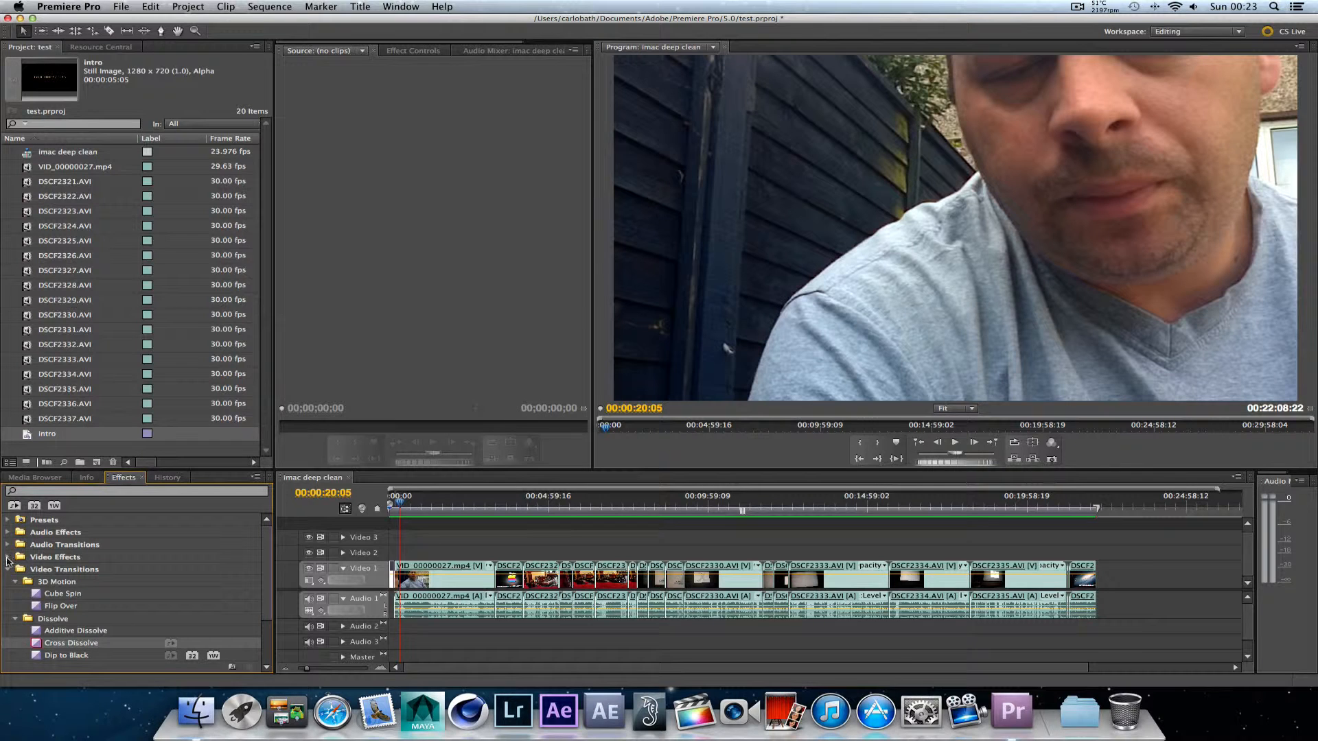
# - Find the Brightness & Contrast effect among the Color Correction video effects and select it
pyautogui.click(8, 557)
pyautogui.scroll(-3, 37, 582)
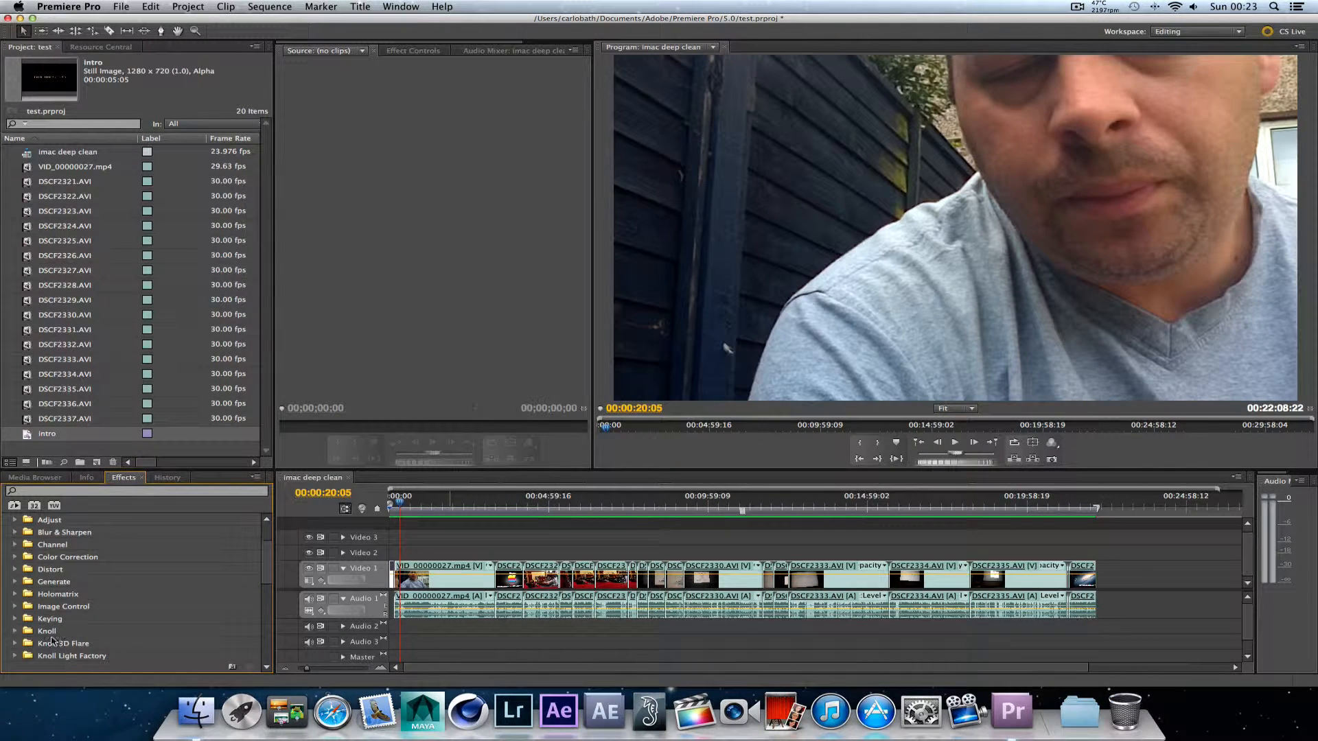
pyautogui.scroll(4, 52, 641)
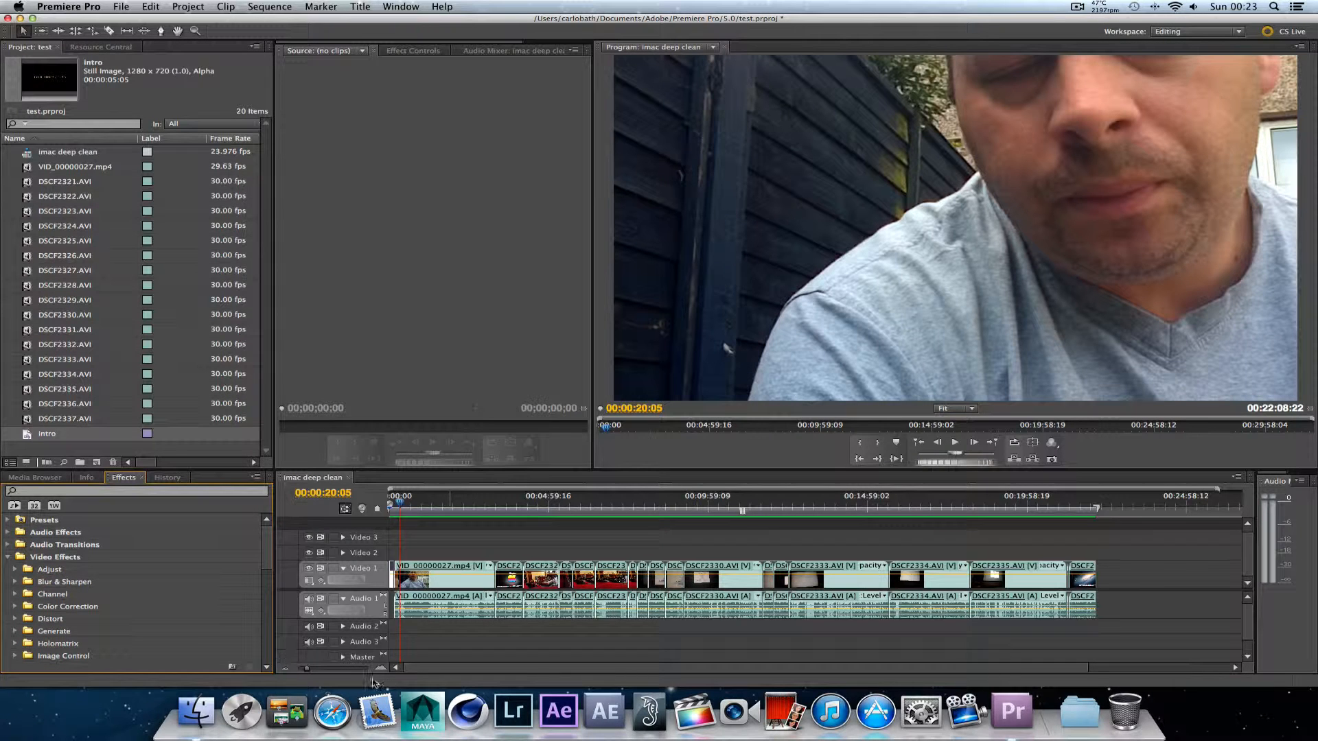
pyautogui.click(15, 607)
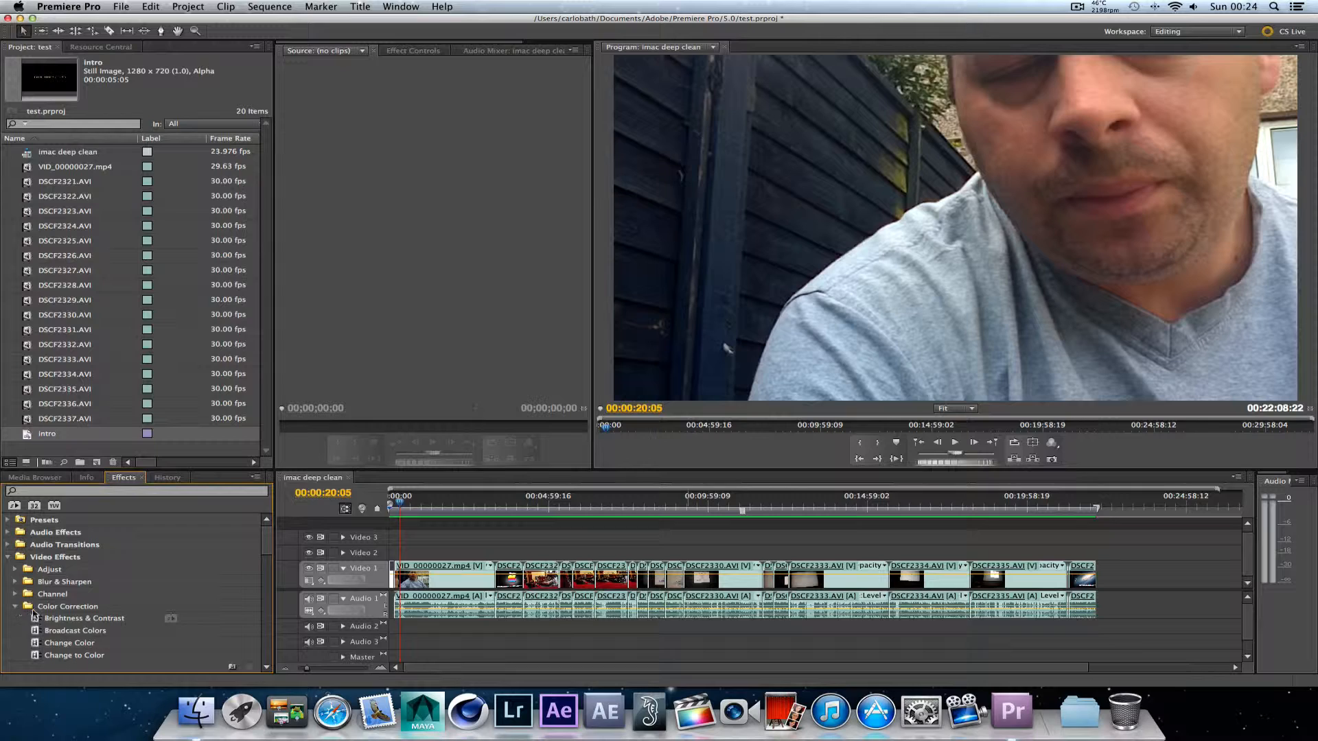
pyautogui.click(86, 621)
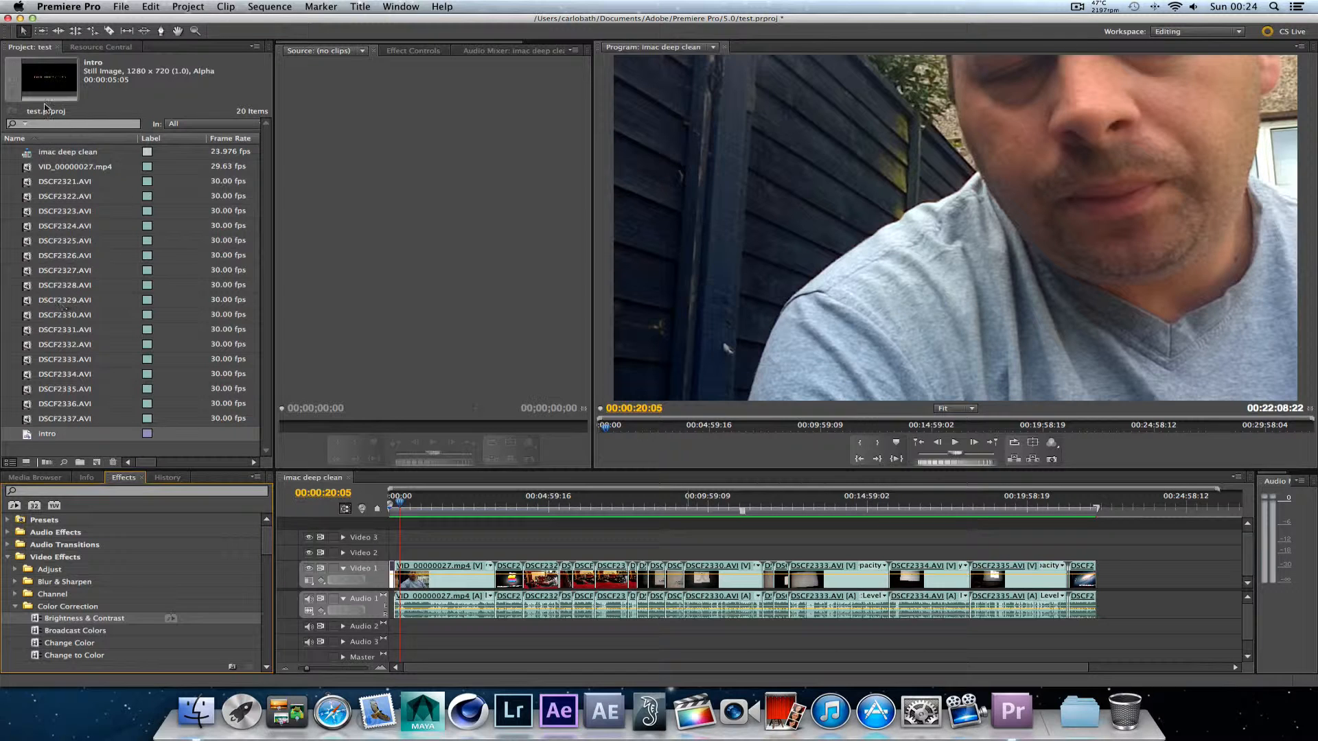
# - Show the effect controls of the intro title and expand its Motion and Opacity properties
pyautogui.click(99, 46)
pyautogui.click(411, 52)
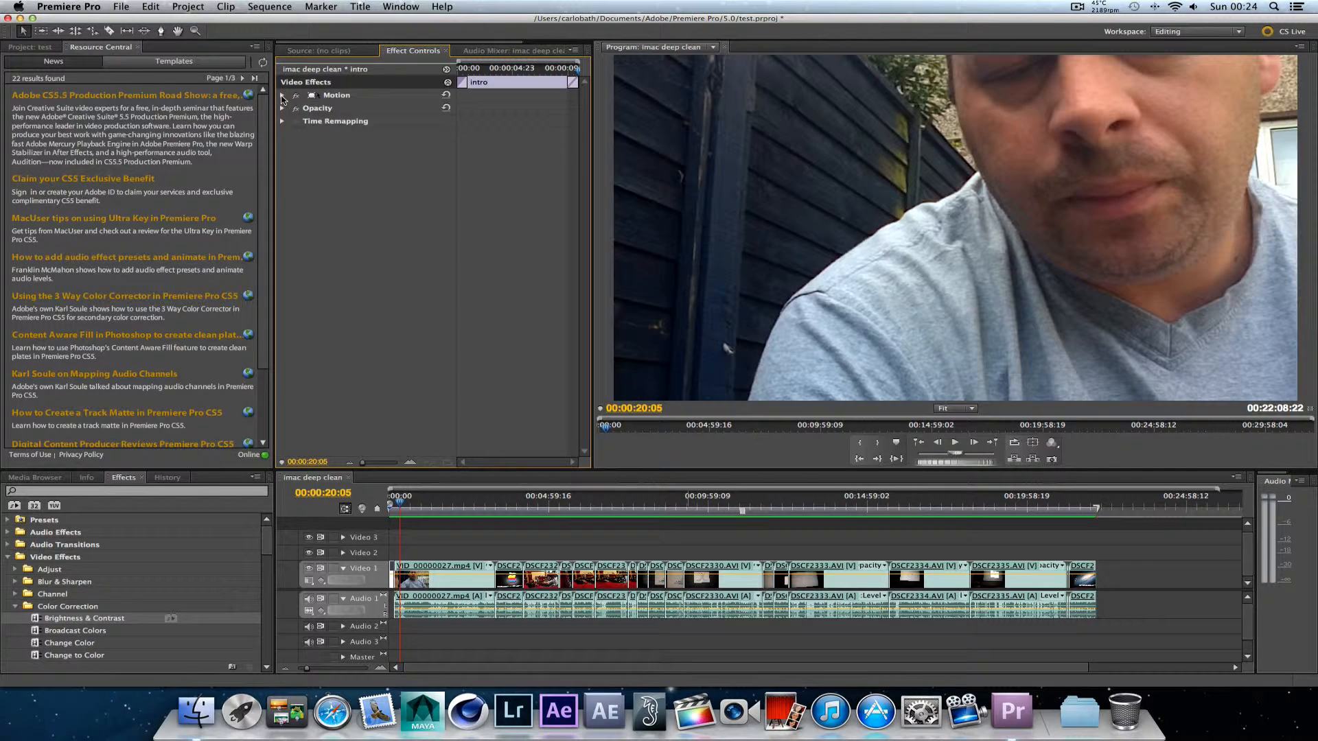
pyautogui.click(281, 96)
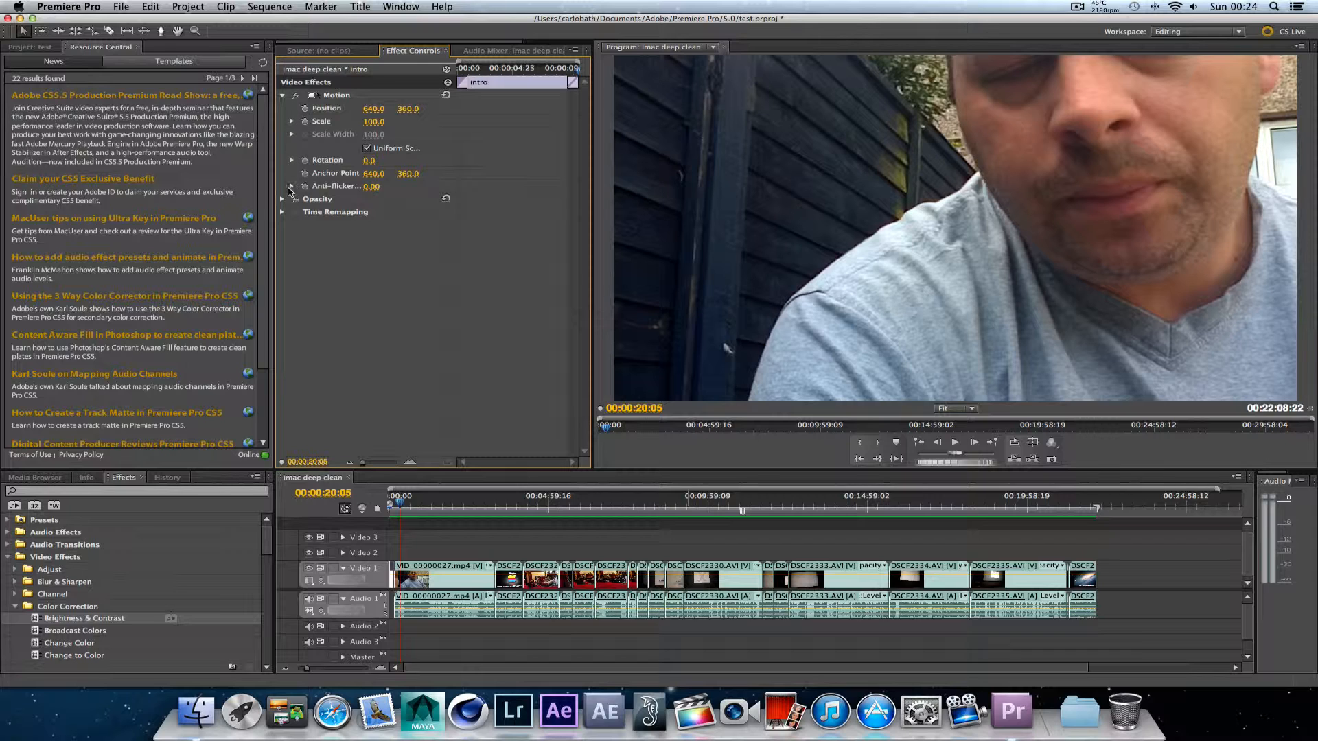
pyautogui.click(283, 199)
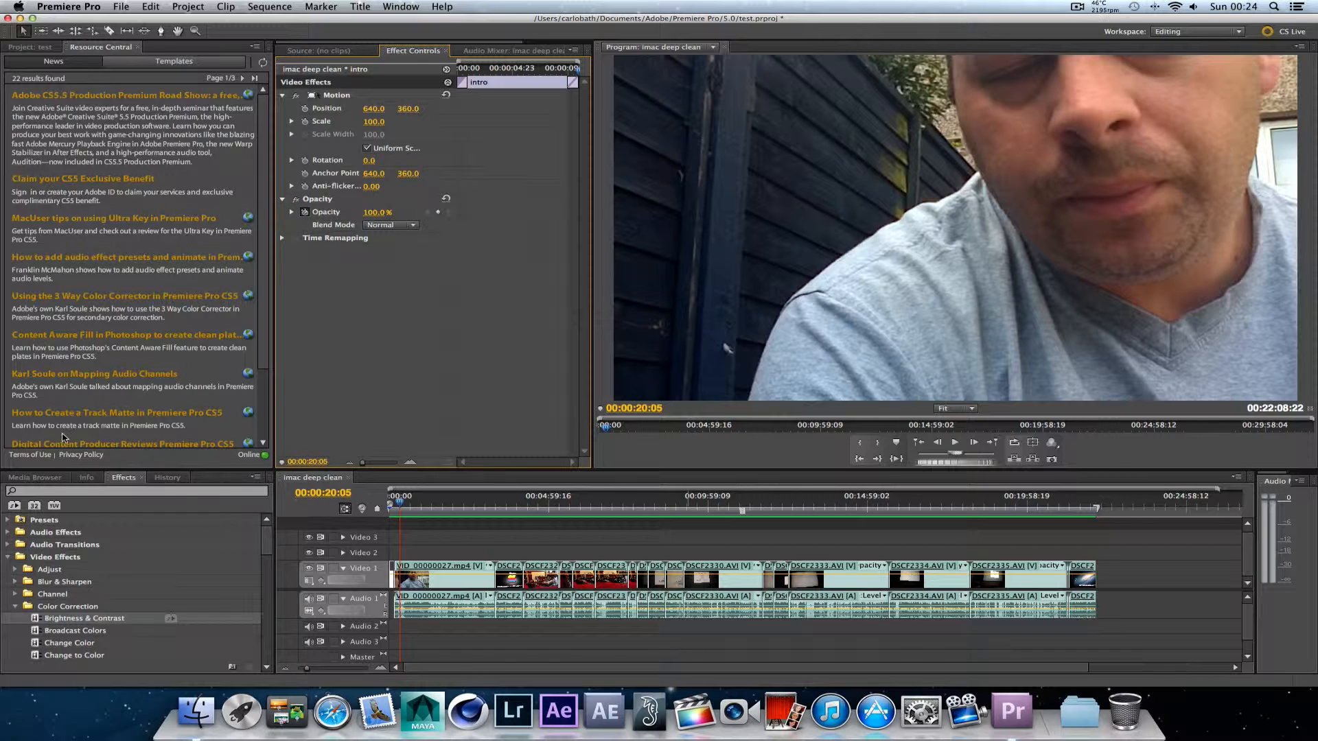
# - Apply the Brightness & Contrast effect to VID_00000027.mp4, set its Brightness to -17 and slightly adjust its Contrast
pyautogui.moveTo(66, 621); pyautogui.dragTo(435, 569)
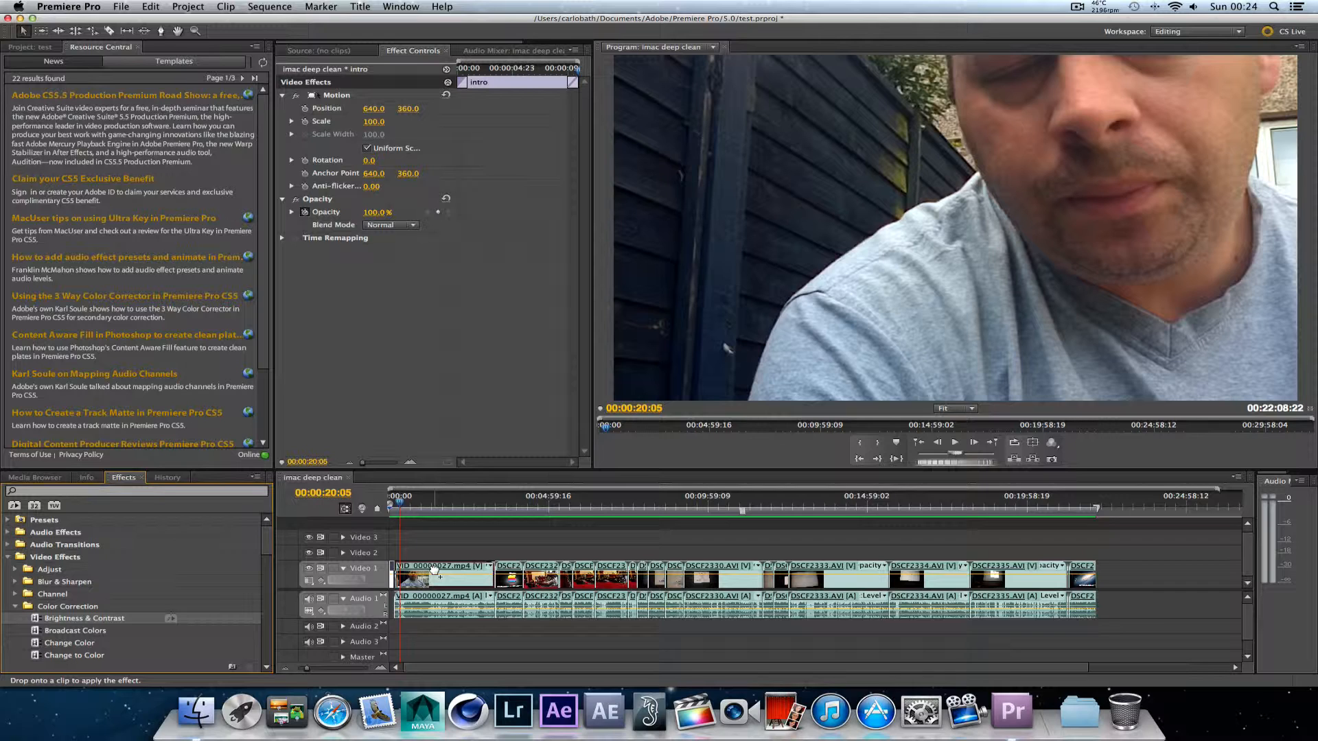
pyautogui.moveTo(434, 569); pyautogui.dragTo(435, 573)
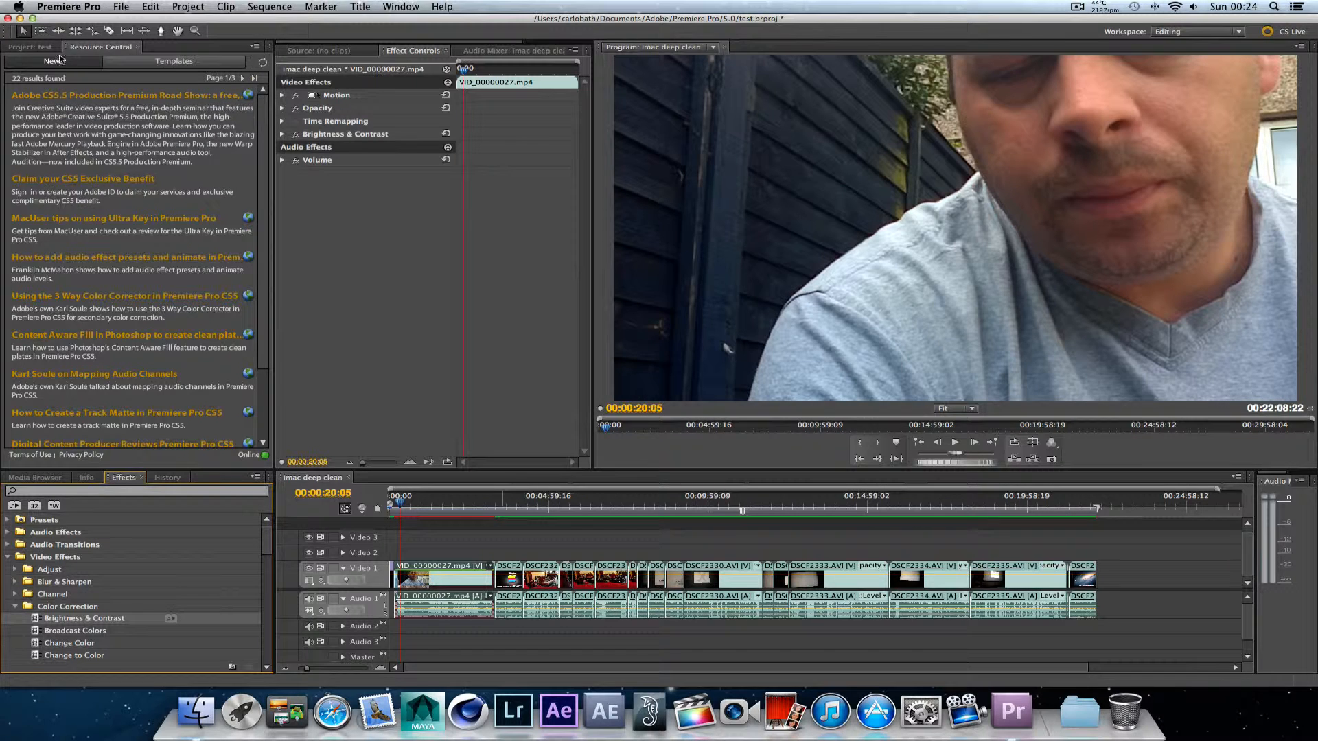
pyautogui.click(34, 47)
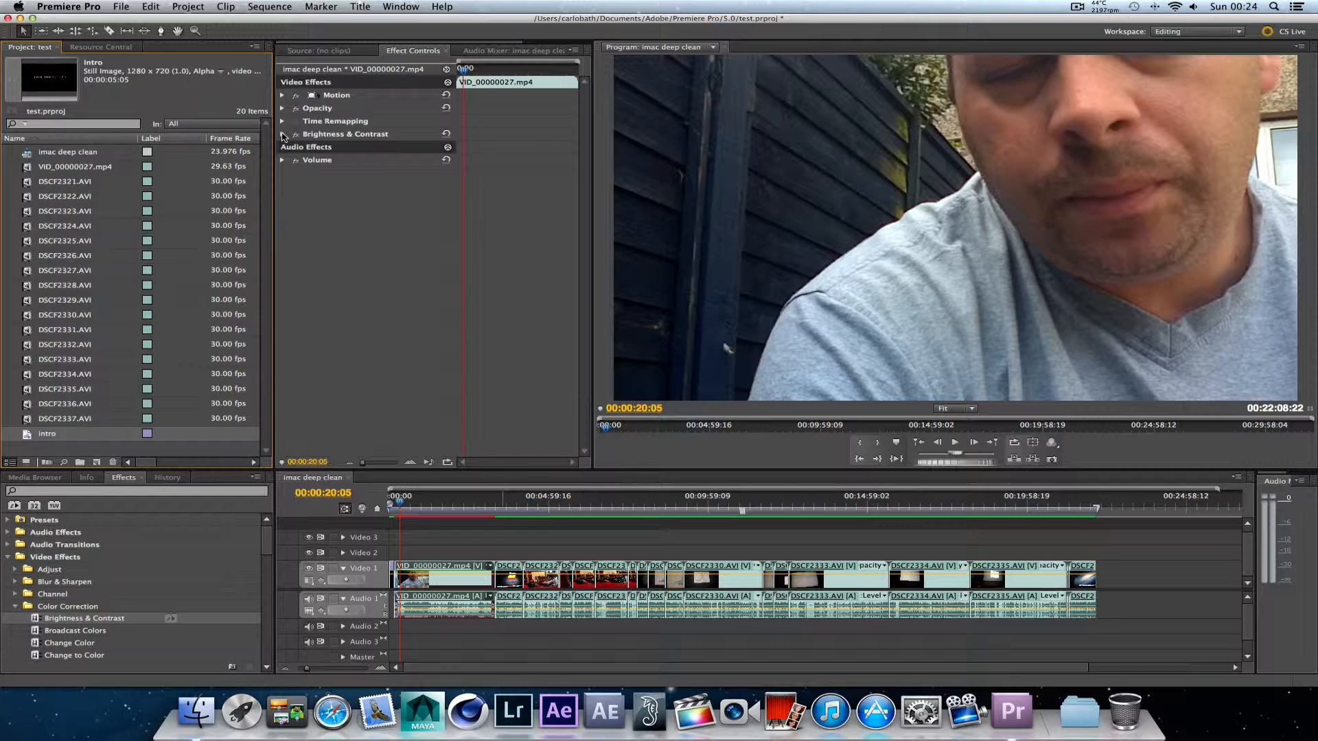
pyautogui.click(282, 134)
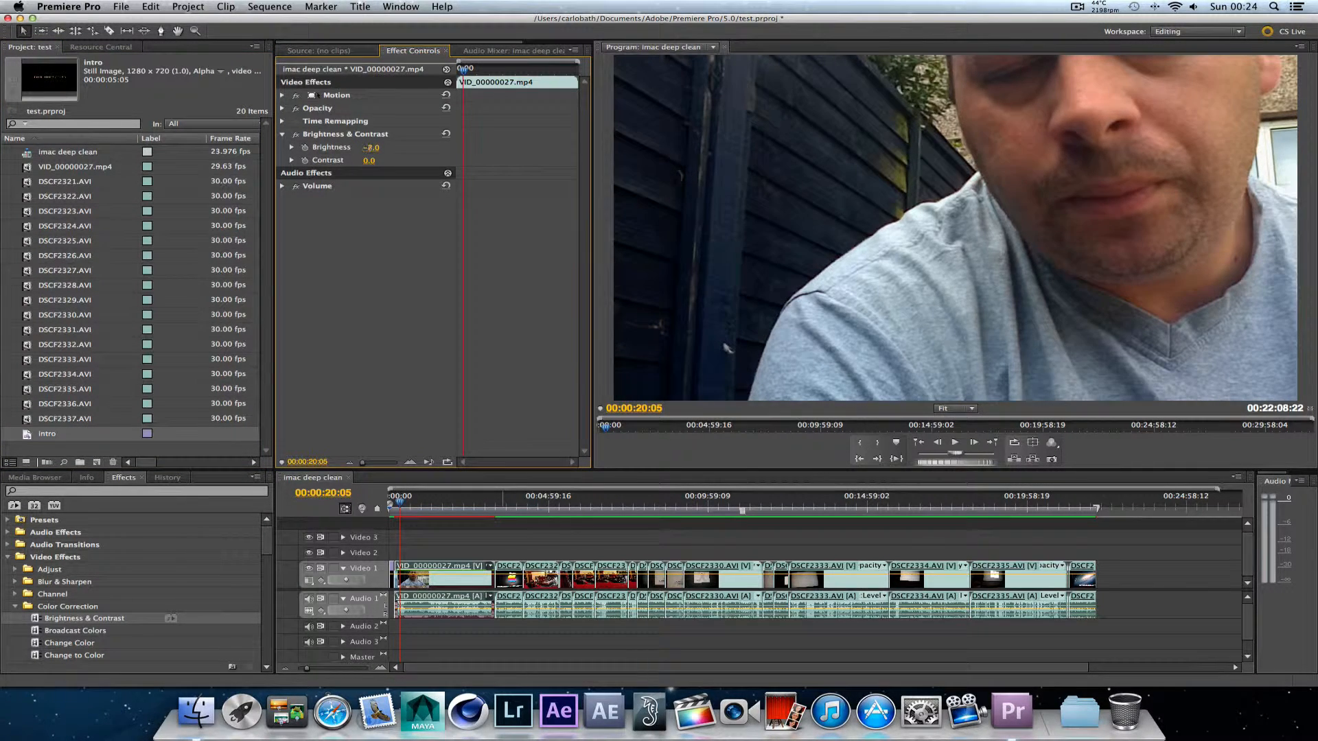
pyautogui.moveTo(367, 147); pyautogui.dragTo(361, 147)
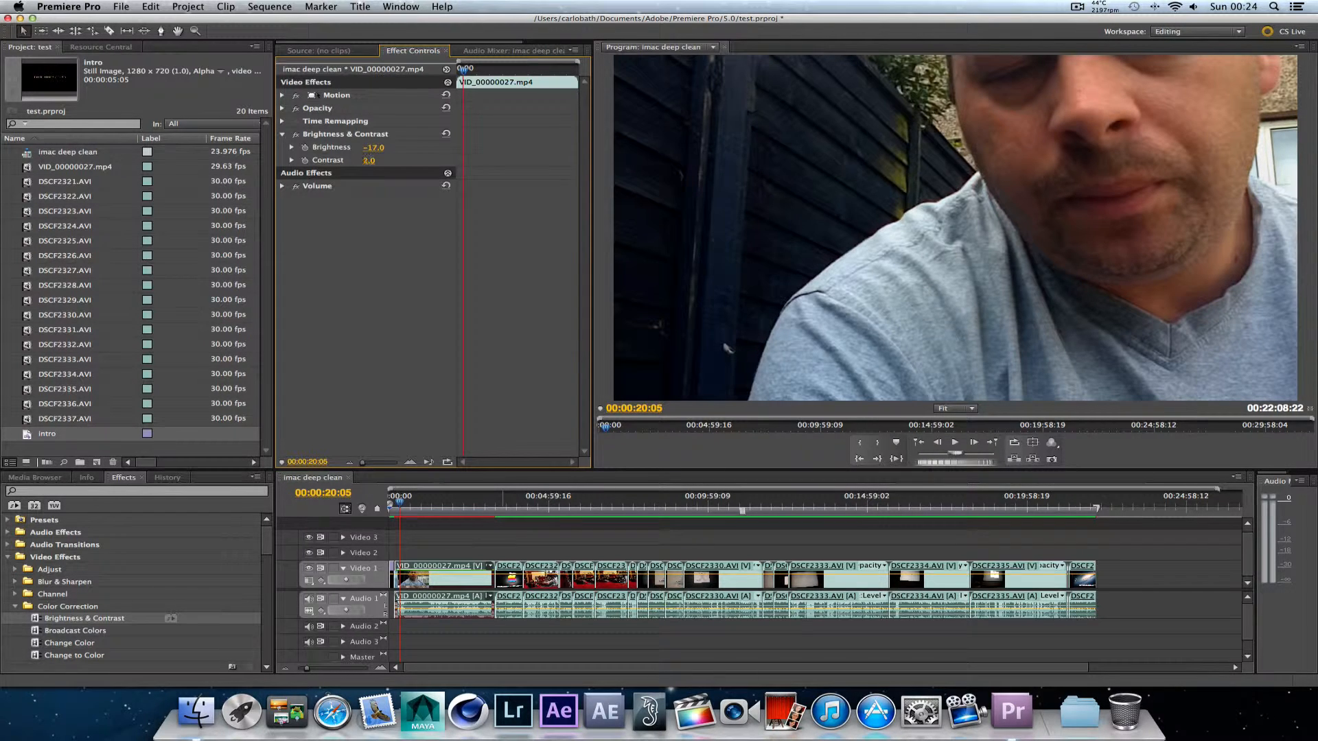
pyautogui.moveTo(369, 161); pyautogui.dragTo(363, 160)
# - Apply Brightness & Contrast to DSCF2321.AVI and, with the playhead at 00:03:31:14, set Brightness to -21 and Contrast to 5
pyautogui.moveTo(67, 621); pyautogui.dragTo(516, 579)
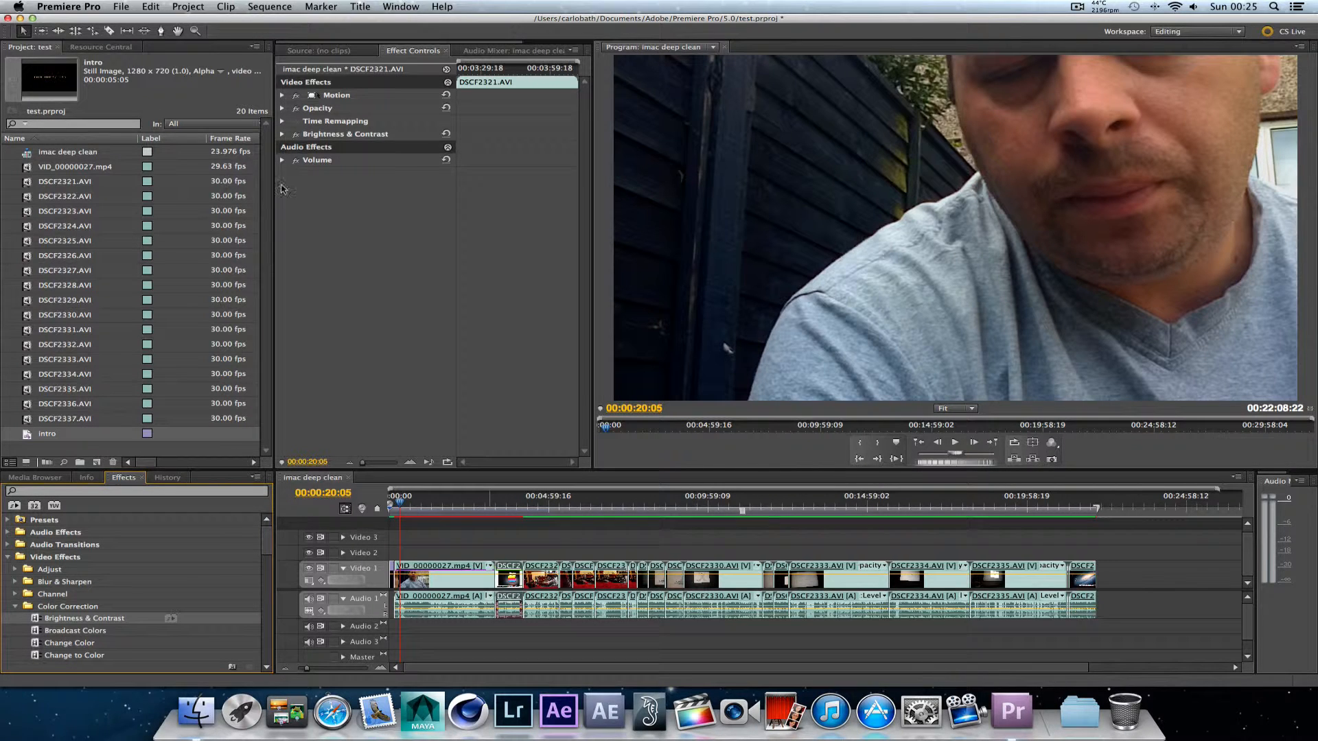
pyautogui.click(282, 136)
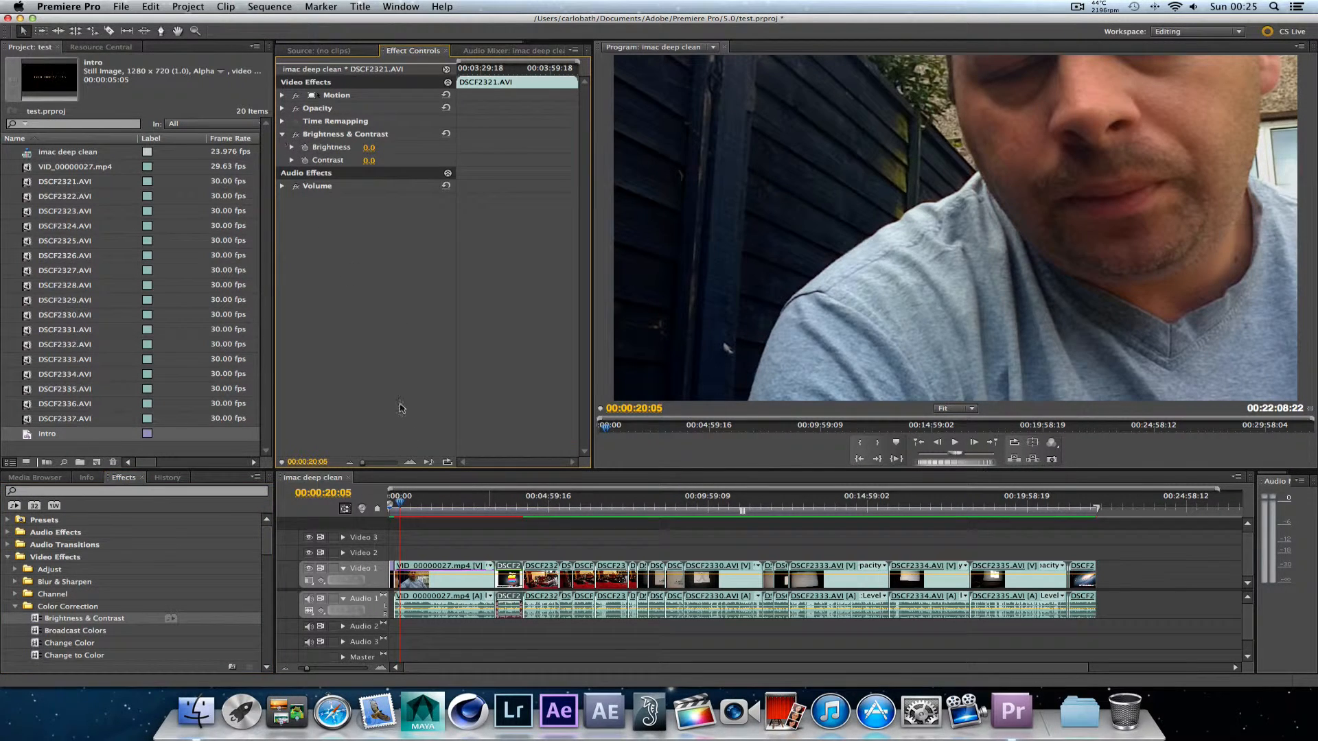
pyautogui.moveTo(399, 507); pyautogui.dragTo(502, 499)
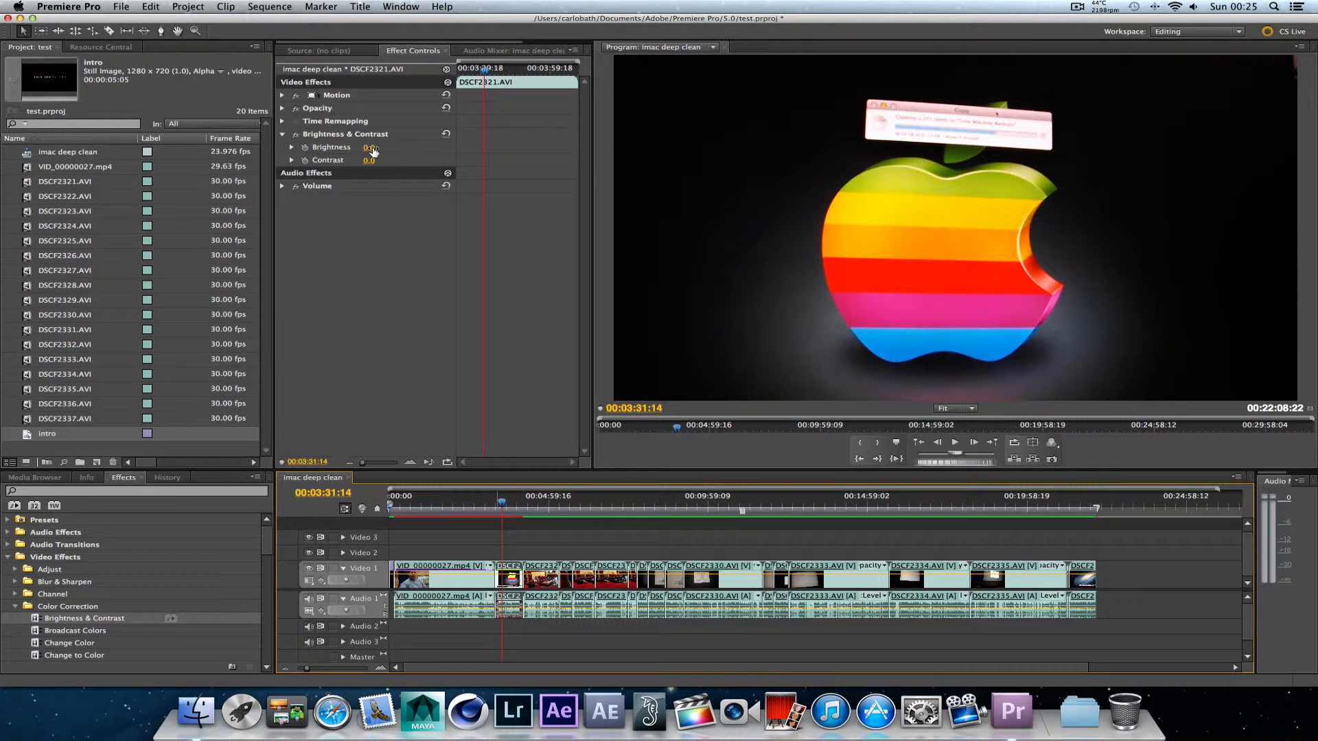
pyautogui.moveTo(373, 151)
pyautogui.mouseDown()
pyautogui.moveTo(353, 151)
pyautogui.moveTo(382, 162)
pyautogui.mouseUp()
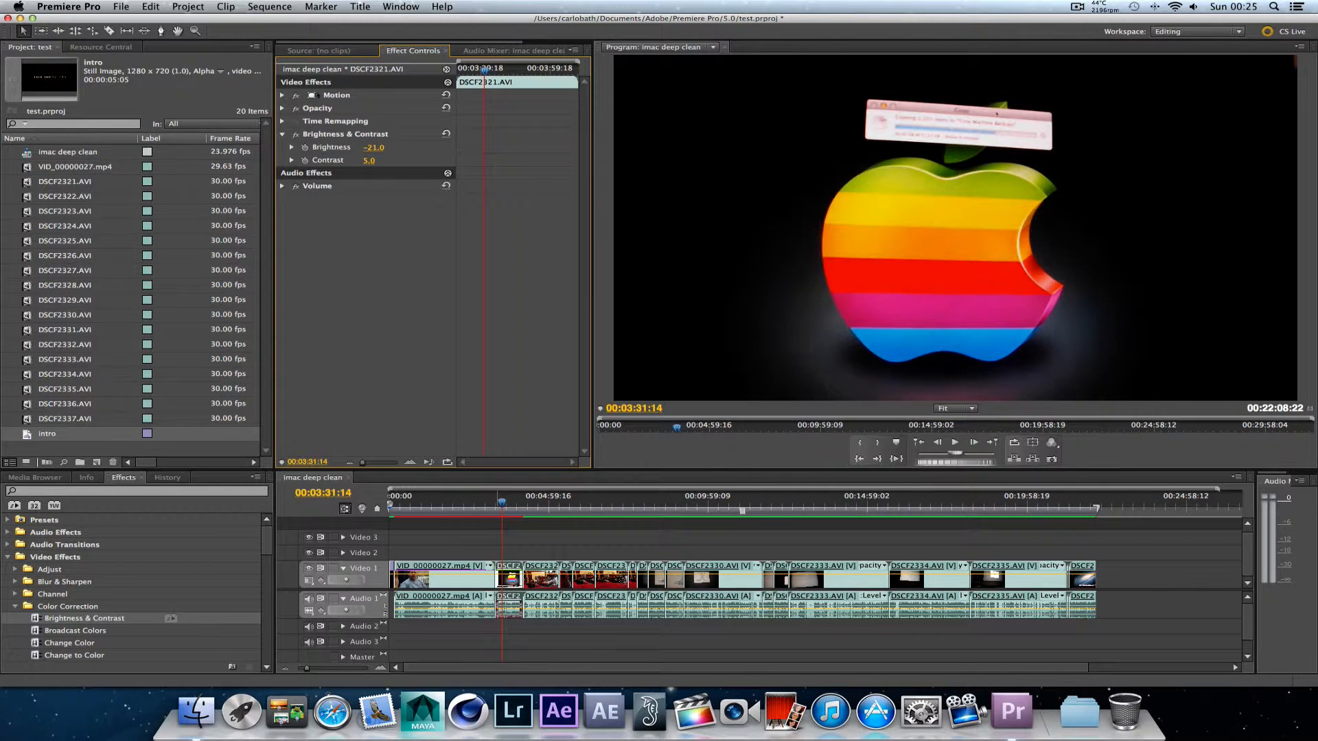
# - Move the playhead to 00:04:29:15 and set the Contrast of DSCF2321.AVI to 0
pyautogui.click(502, 504)
pyautogui.moveTo(502, 504); pyautogui.dragTo(532, 506)
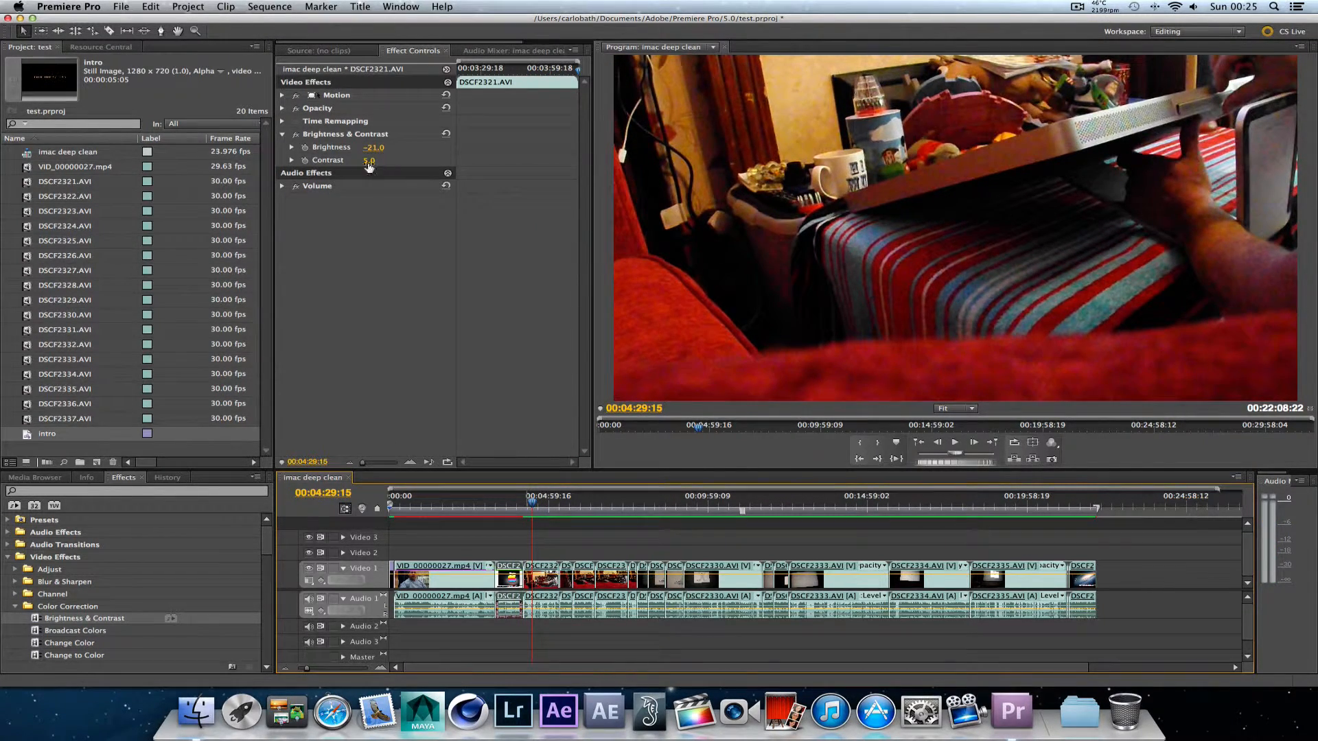
pyautogui.moveTo(369, 162); pyautogui.dragTo(364, 162)
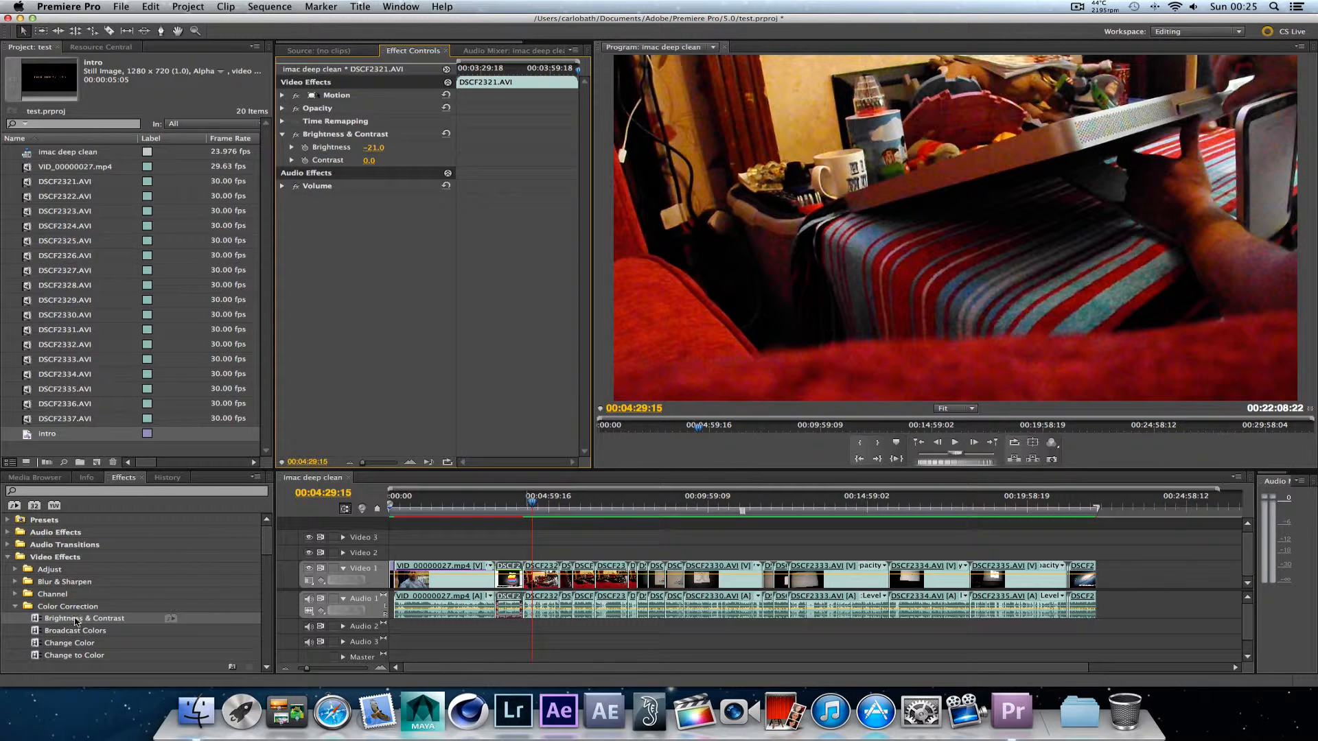
# - Apply the Brightness & Contrast effect to DSCF2322.AVI with Brightness at -5 and Contrast at -2
pyautogui.moveTo(74, 619); pyautogui.dragTo(539, 584)
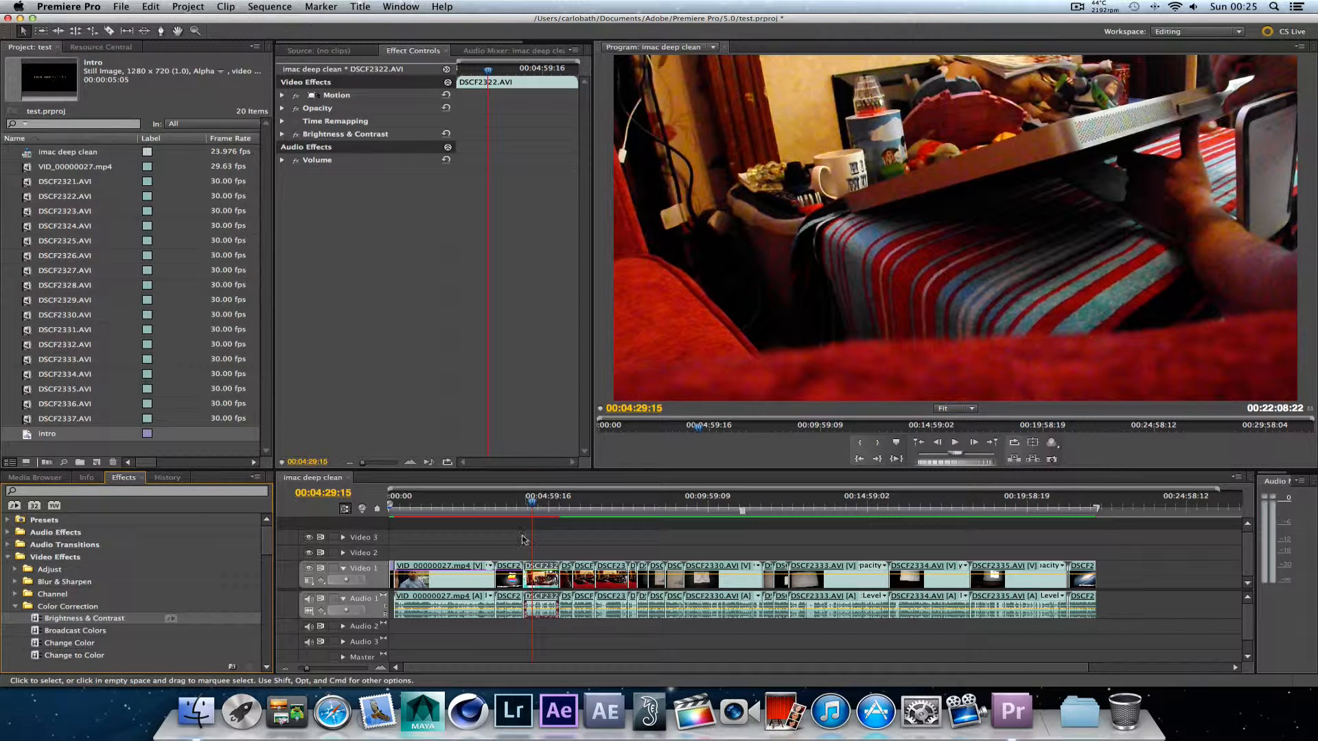
pyautogui.click(281, 135)
pyautogui.click(281, 134)
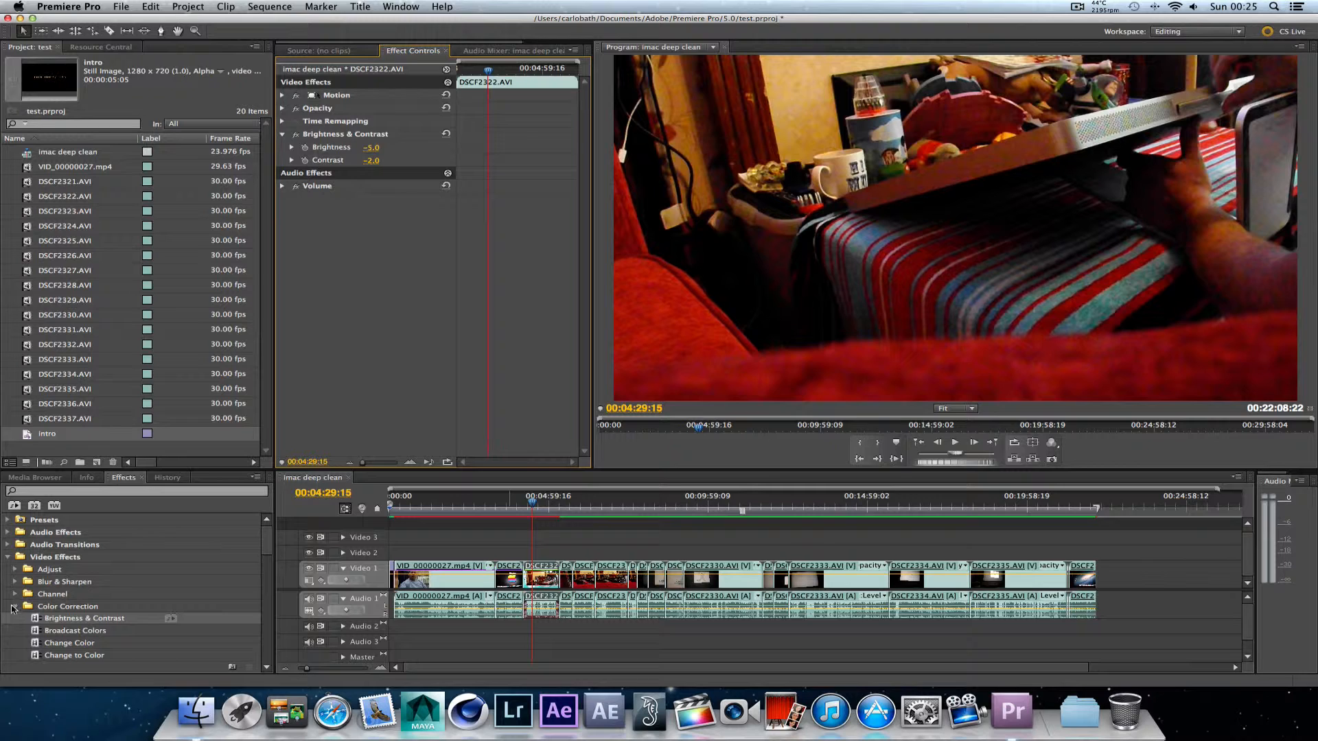
pyautogui.click(16, 570)
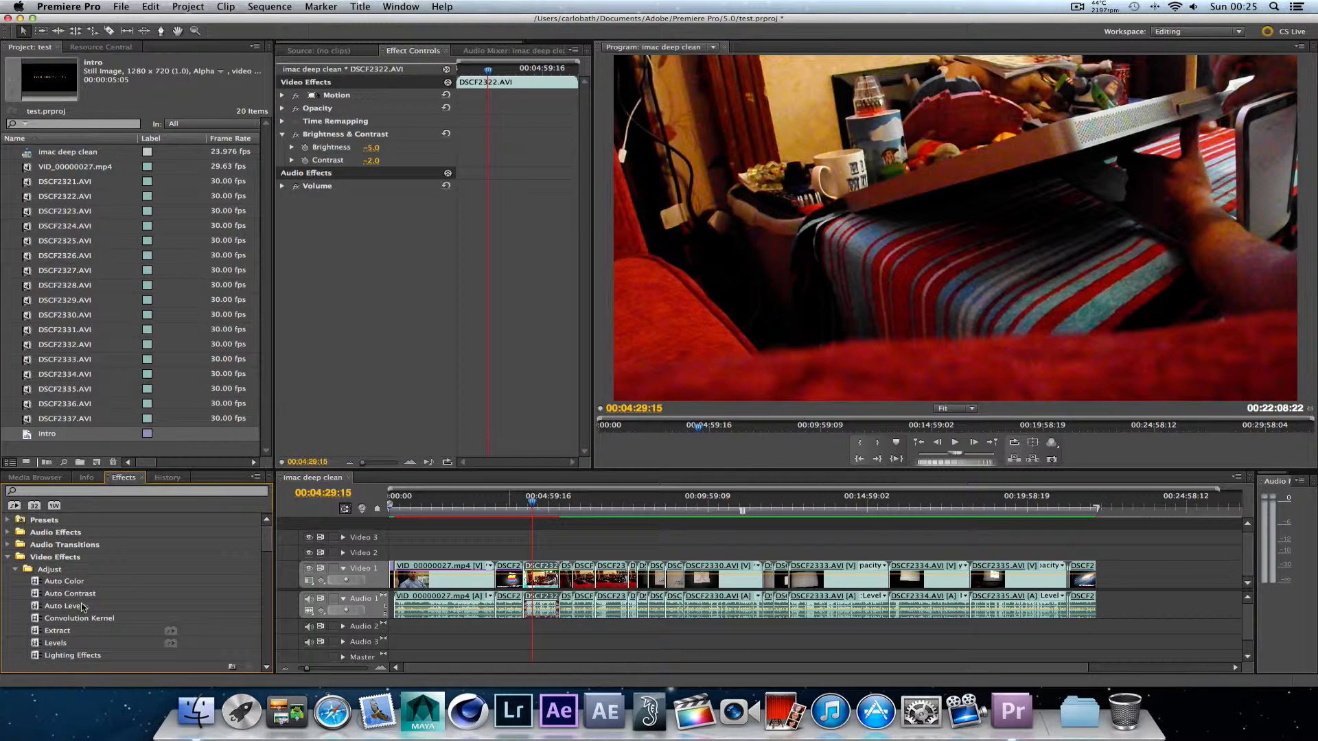
pyautogui.click(52, 644)
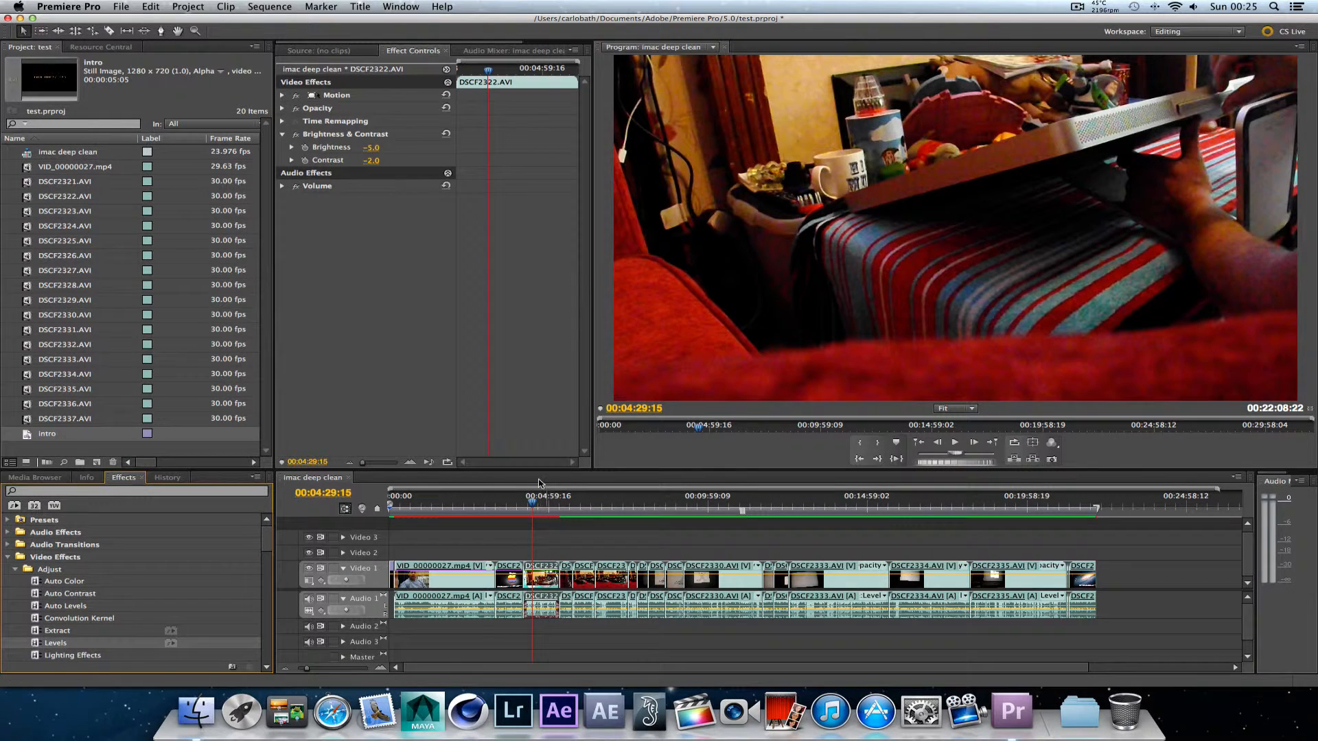
# - Move the playhead to 00:04:43:20 and set the Contrast of DSCF2322.AVI to -18
pyautogui.click(557, 502)
pyautogui.moveTo(559, 501); pyautogui.dragTo(540, 503)
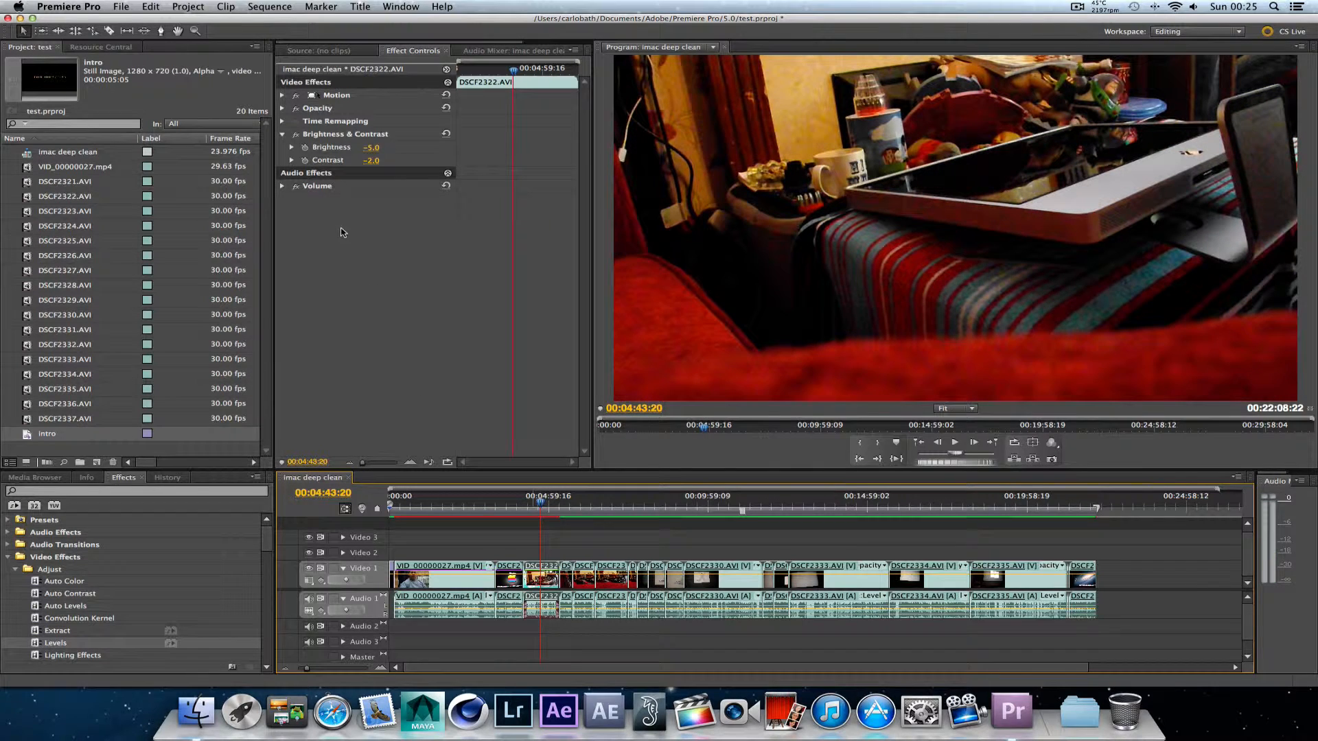
pyautogui.moveTo(373, 163); pyautogui.dragTo(366, 163)
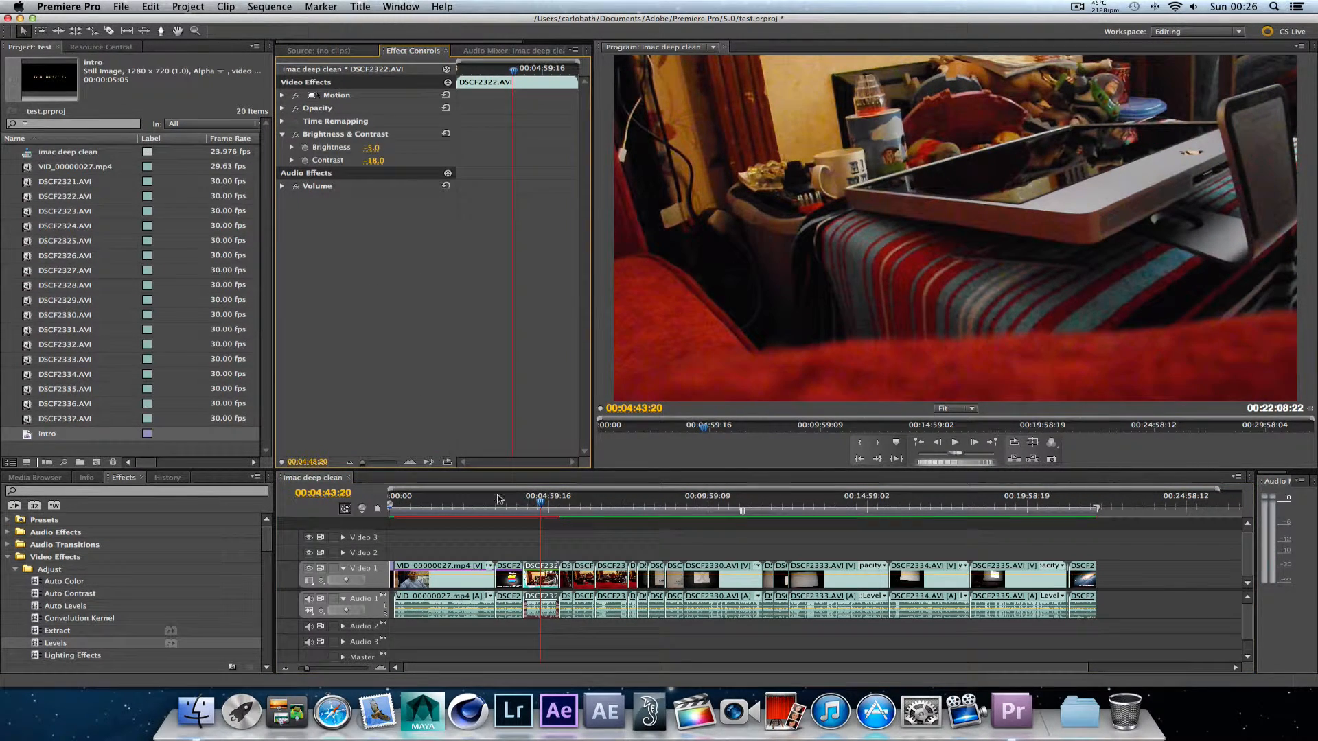
# - Return the playhead to the start of the sequence
pyautogui.moveTo(542, 504); pyautogui.dragTo(366, 513)
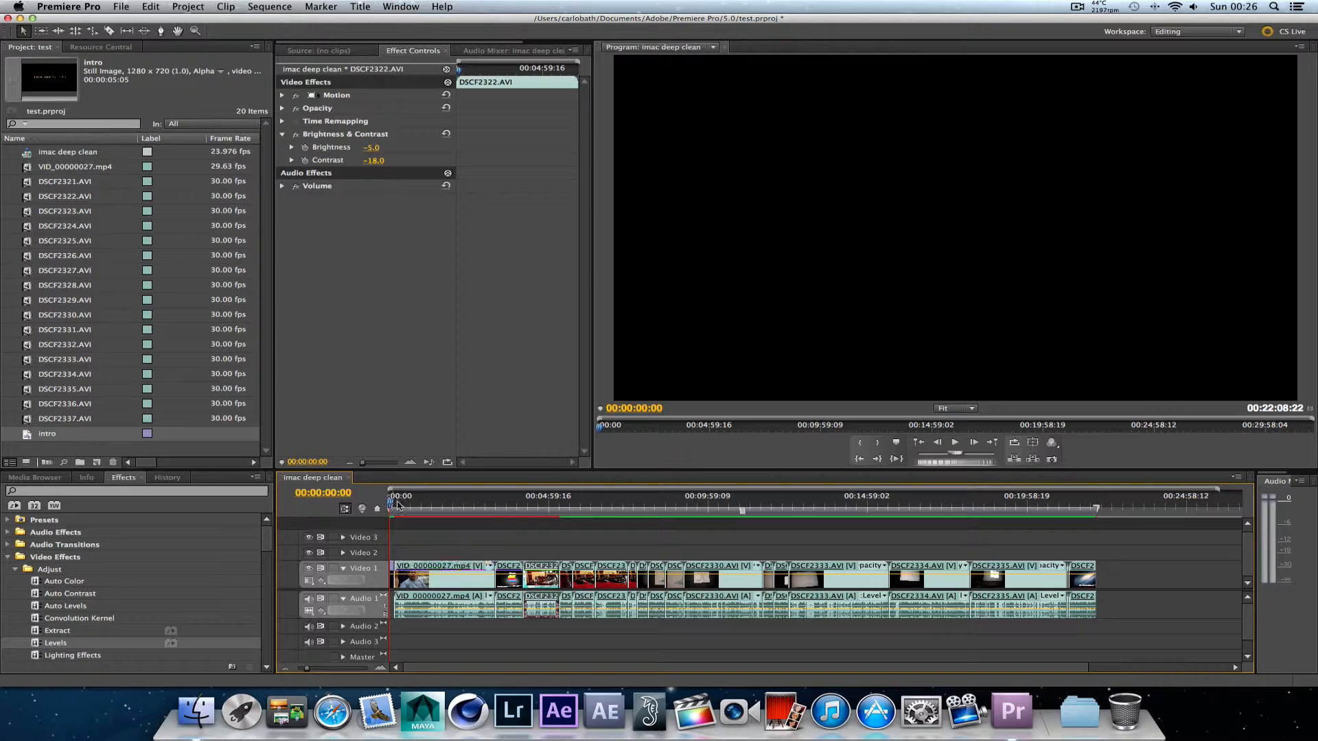
pyautogui.moveTo(398, 508)
pyautogui.mouseDown()
pyautogui.moveTo(604, 507)
pyautogui.moveTo(384, 509)
pyautogui.mouseUp()
pyautogui.click(275, 7)
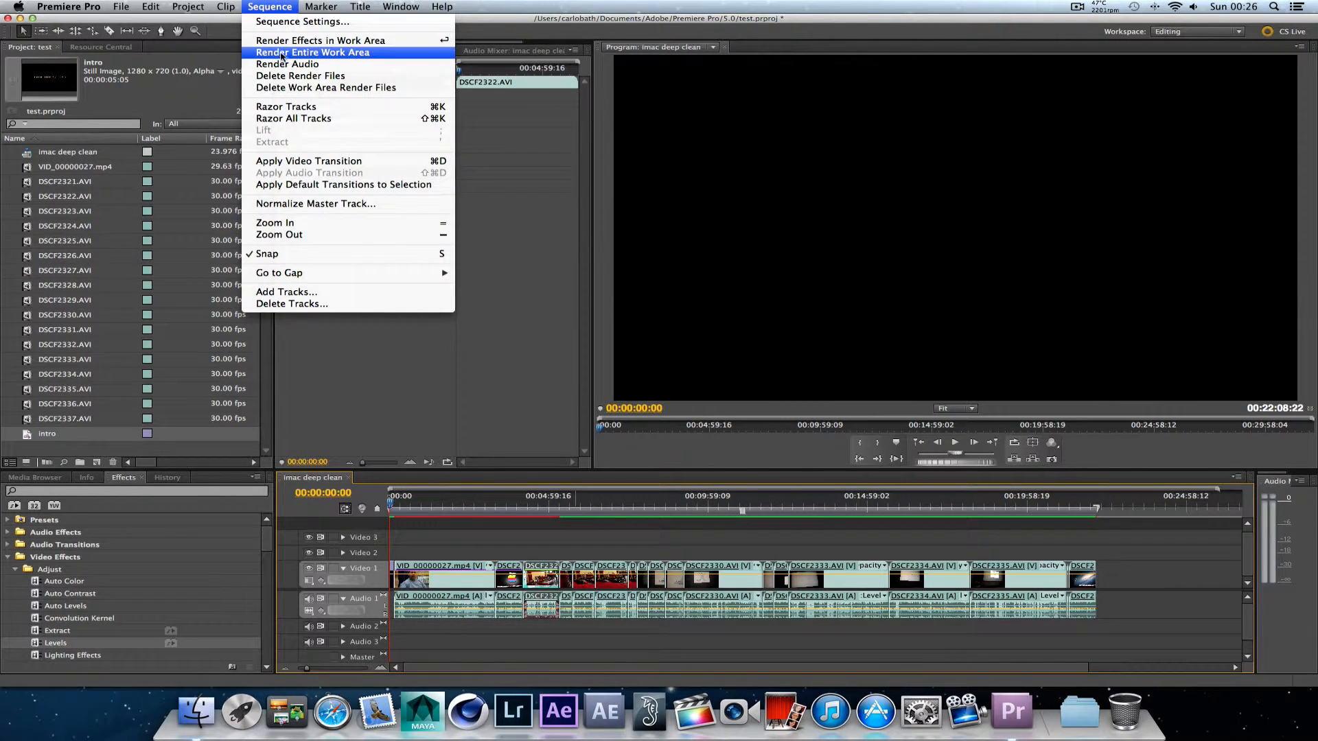
pyautogui.click(350, 352)
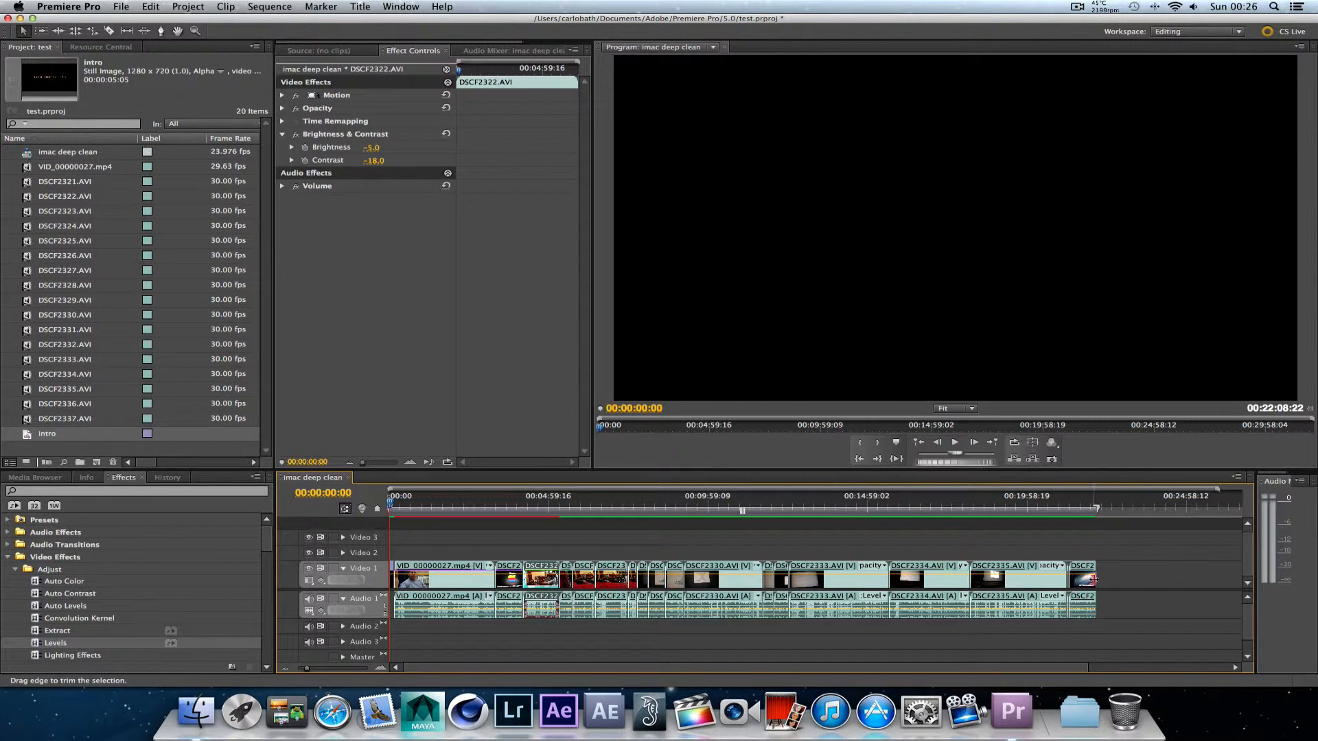
pyautogui.hscroll(5, 1155, 580)
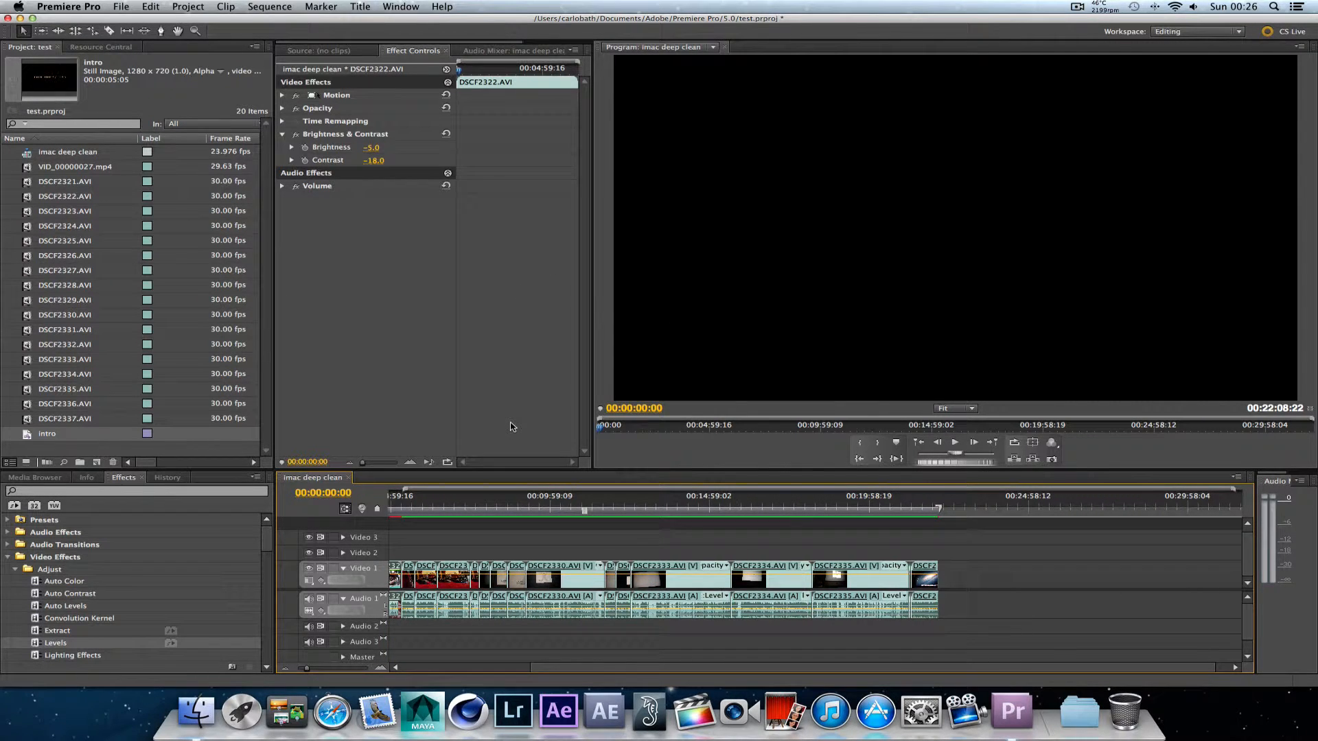
# - Open the media export settings for the imac deep clean sequence and choose H.264 as the format
pyautogui.click(125, 8)
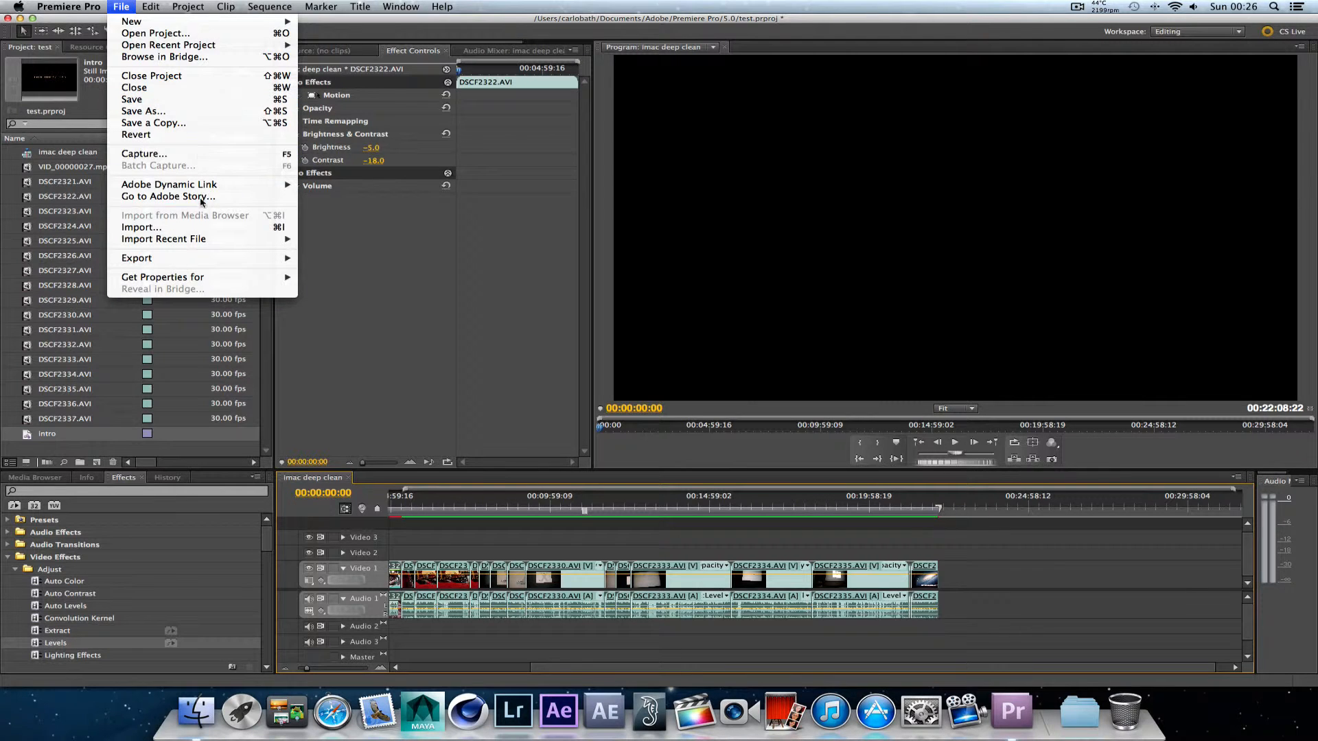
pyautogui.moveTo(195, 264)
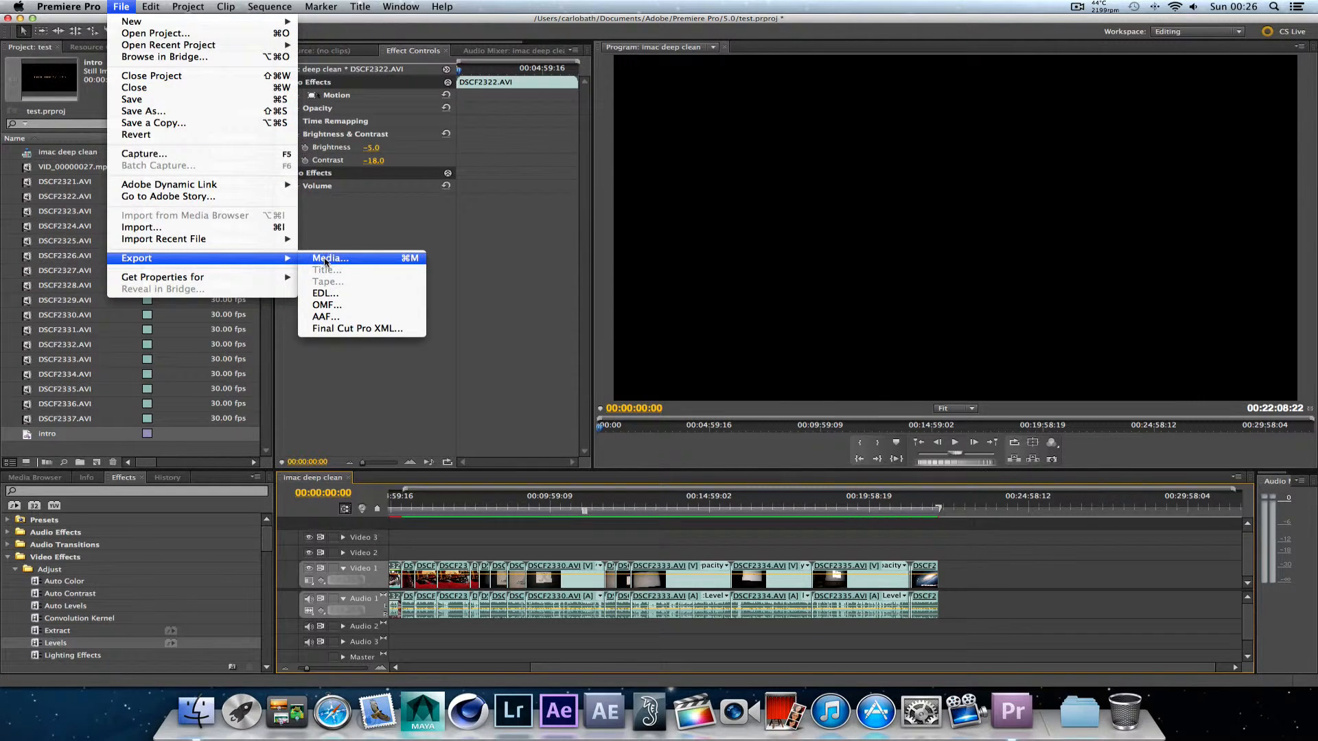
pyautogui.click(325, 259)
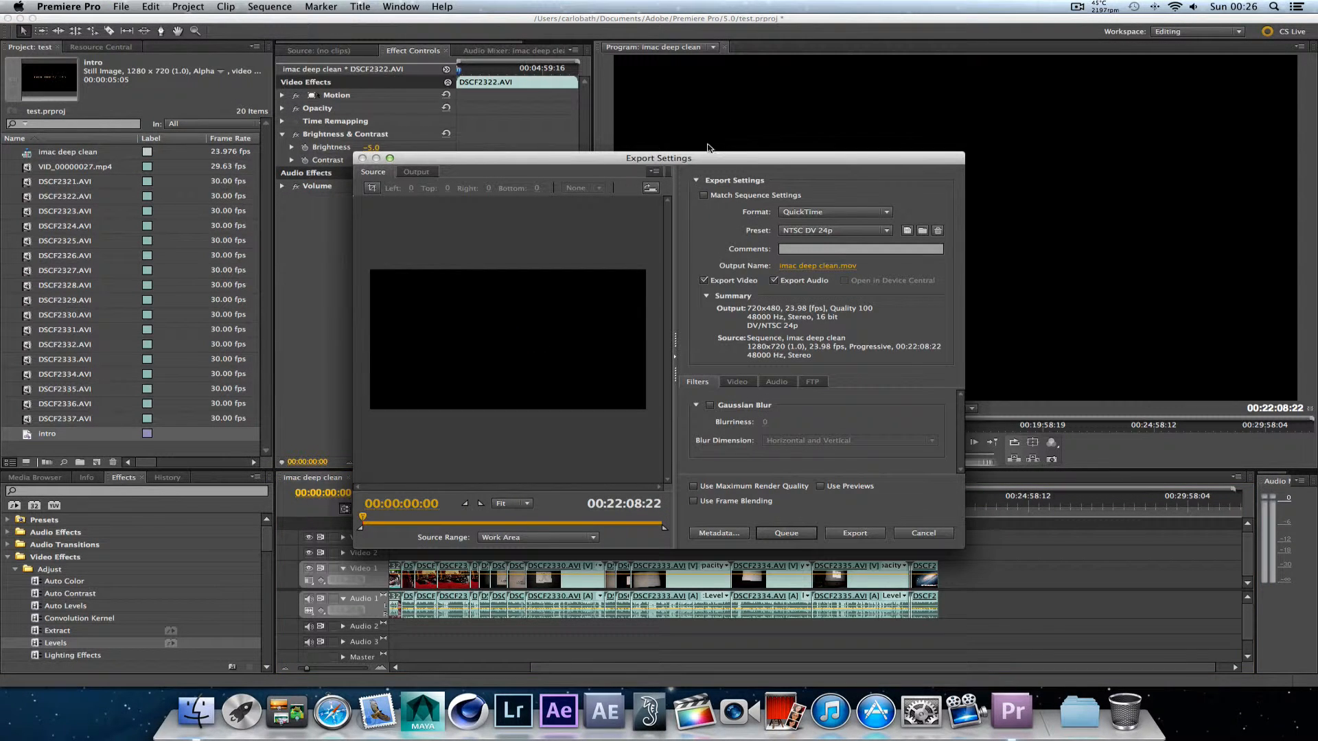
pyautogui.moveTo(700, 161); pyautogui.dragTo(683, 210)
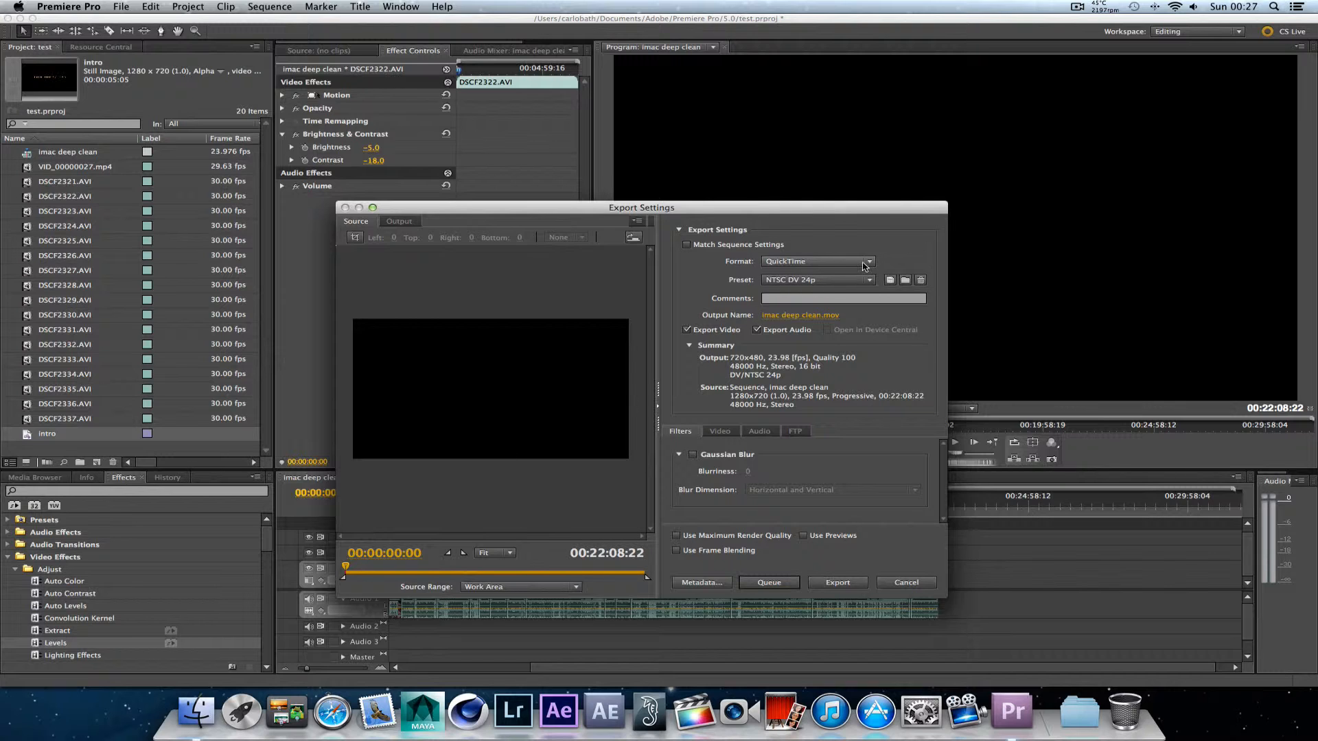
pyautogui.click(867, 265)
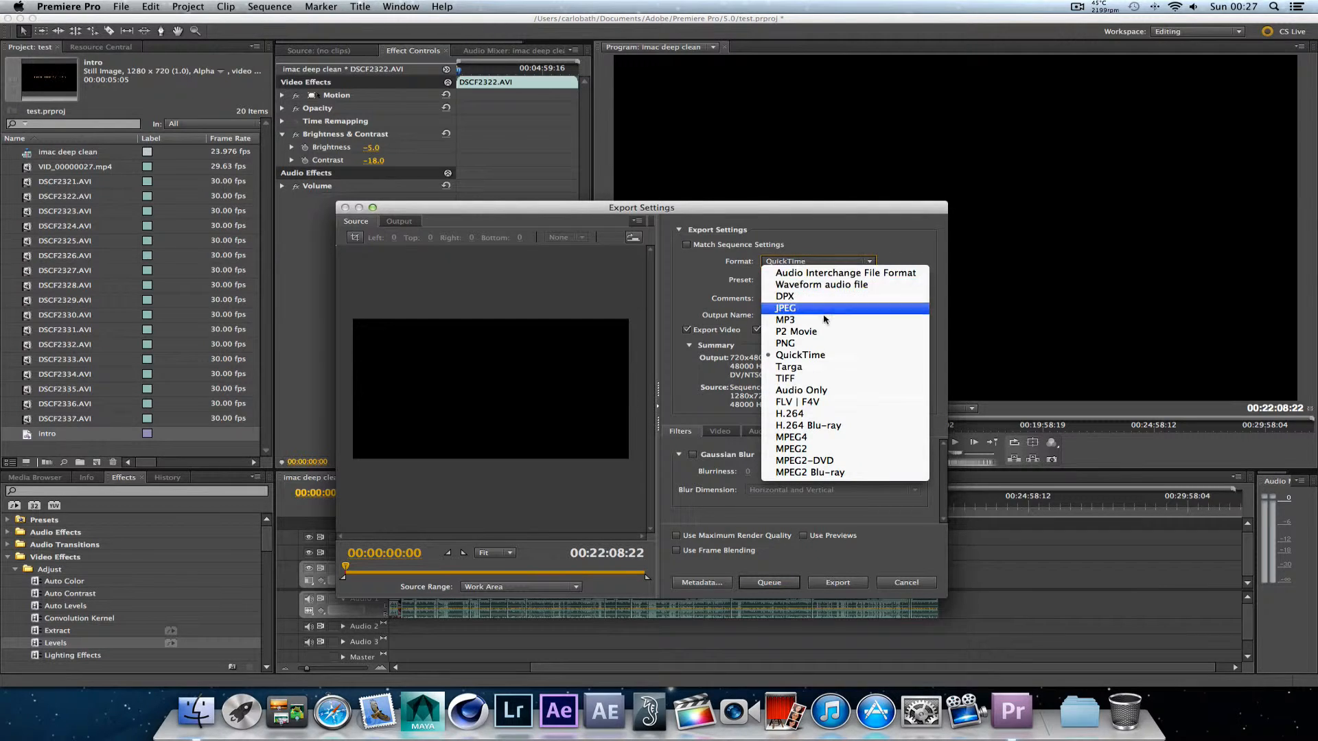
pyautogui.click(798, 415)
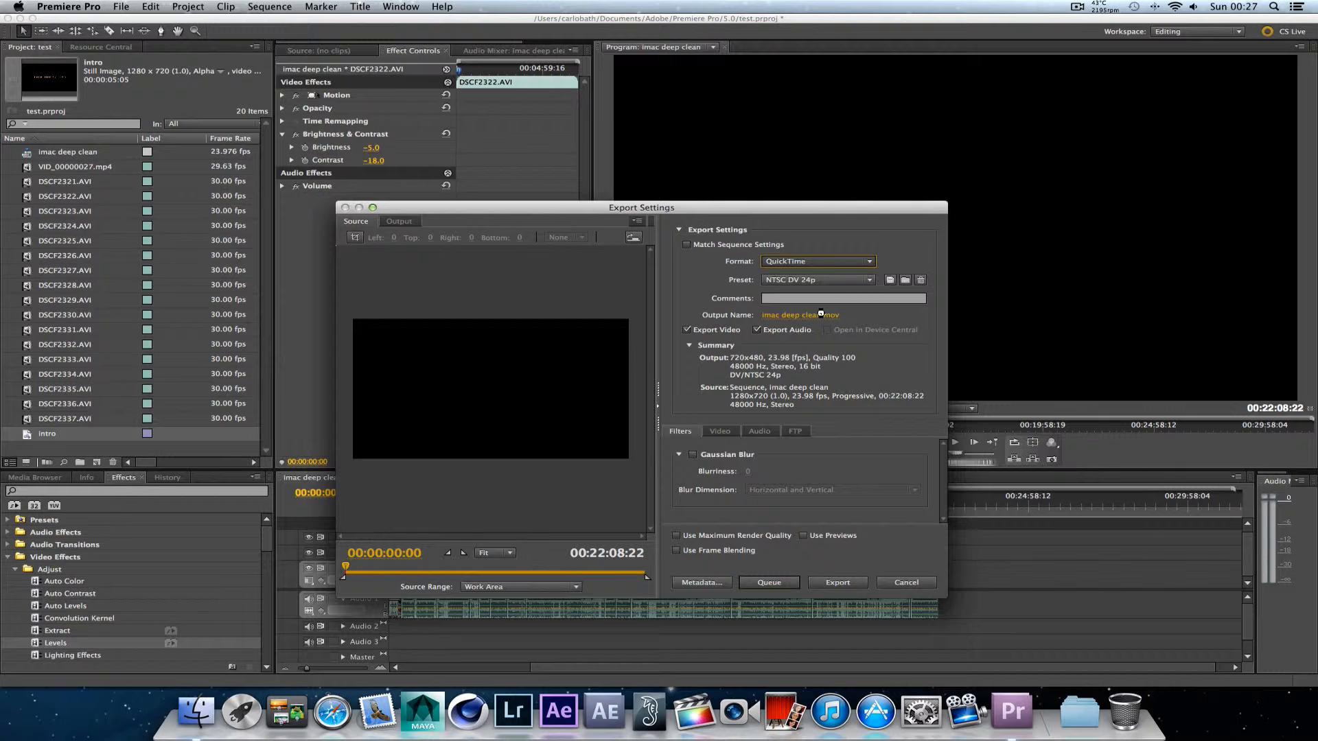
# - Choose the YouTube Widescreen HD preset for the H.264 export
pyautogui.click(869, 280)
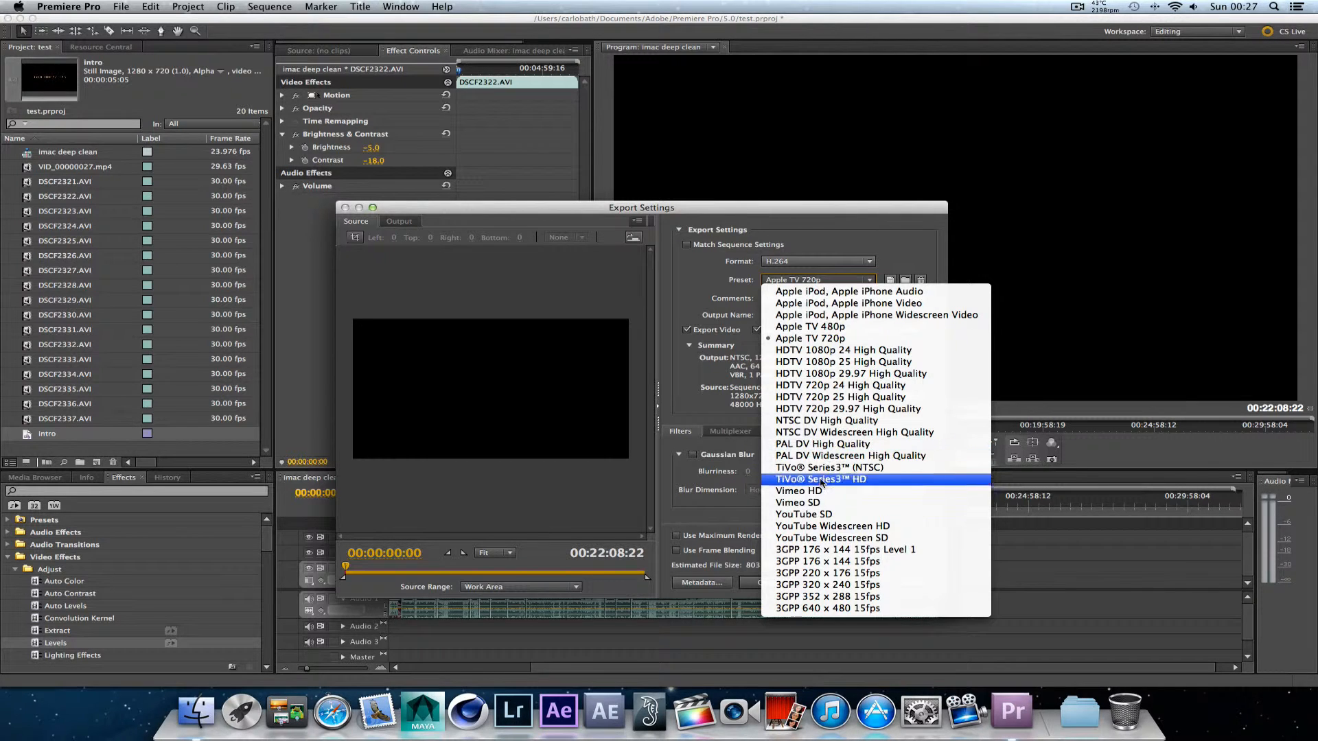
pyautogui.click(834, 527)
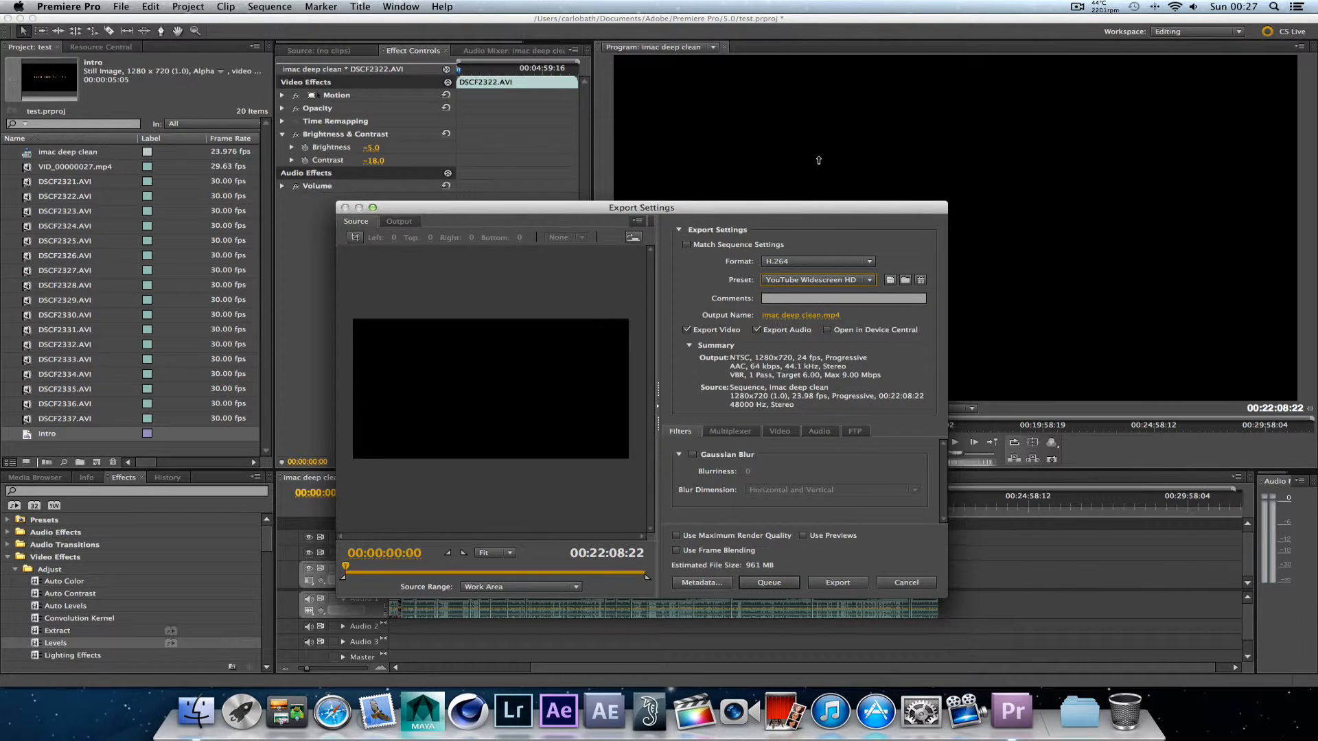
pyautogui.moveTo(819, 160); pyautogui.dragTo(818, 84)
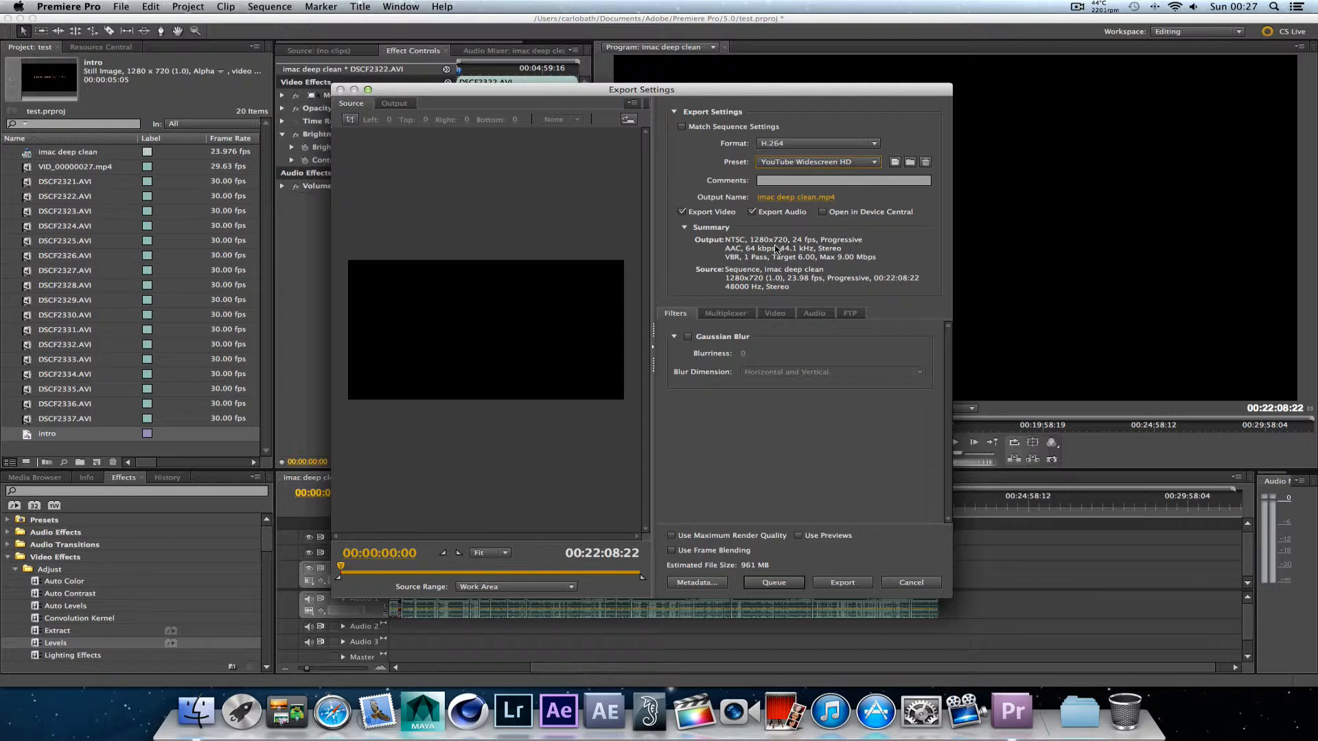
# - Switch the export's TV standard to PAL and set the frame width to 1280 pixels
pyautogui.click(772, 315)
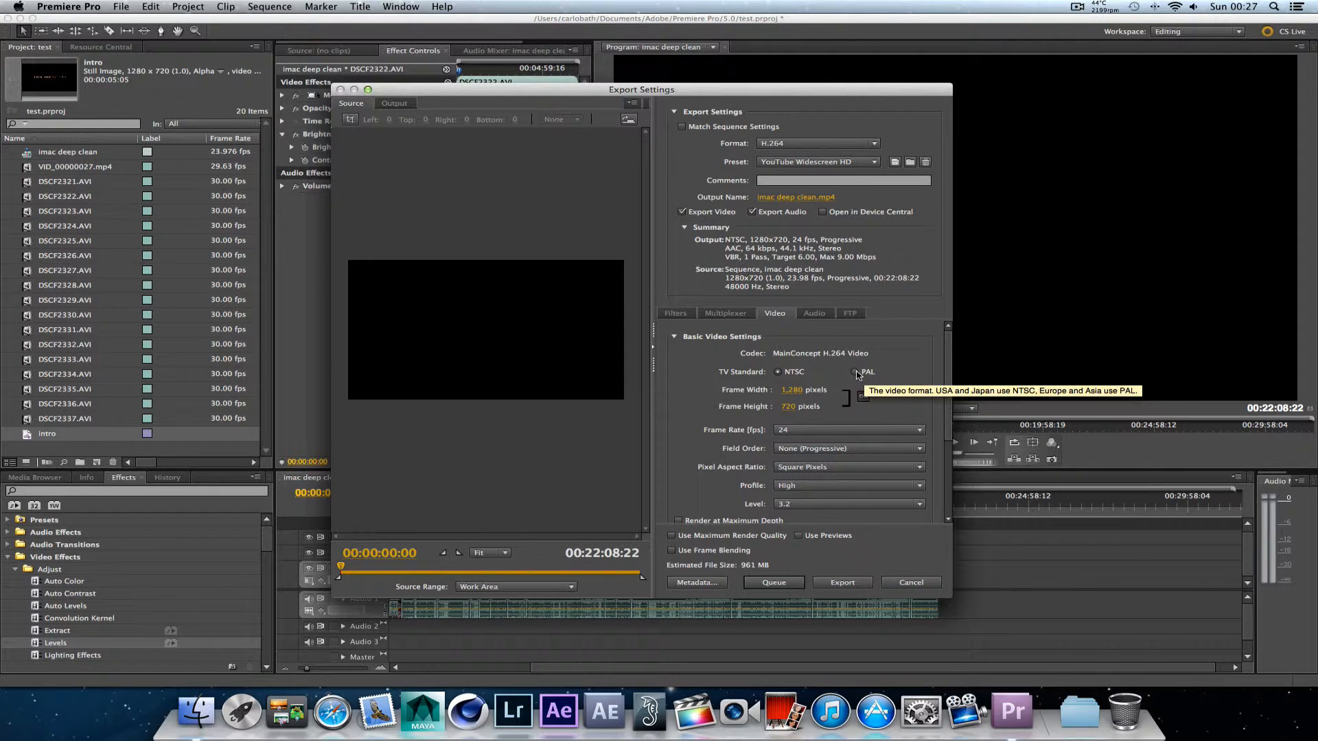
pyautogui.click(861, 375)
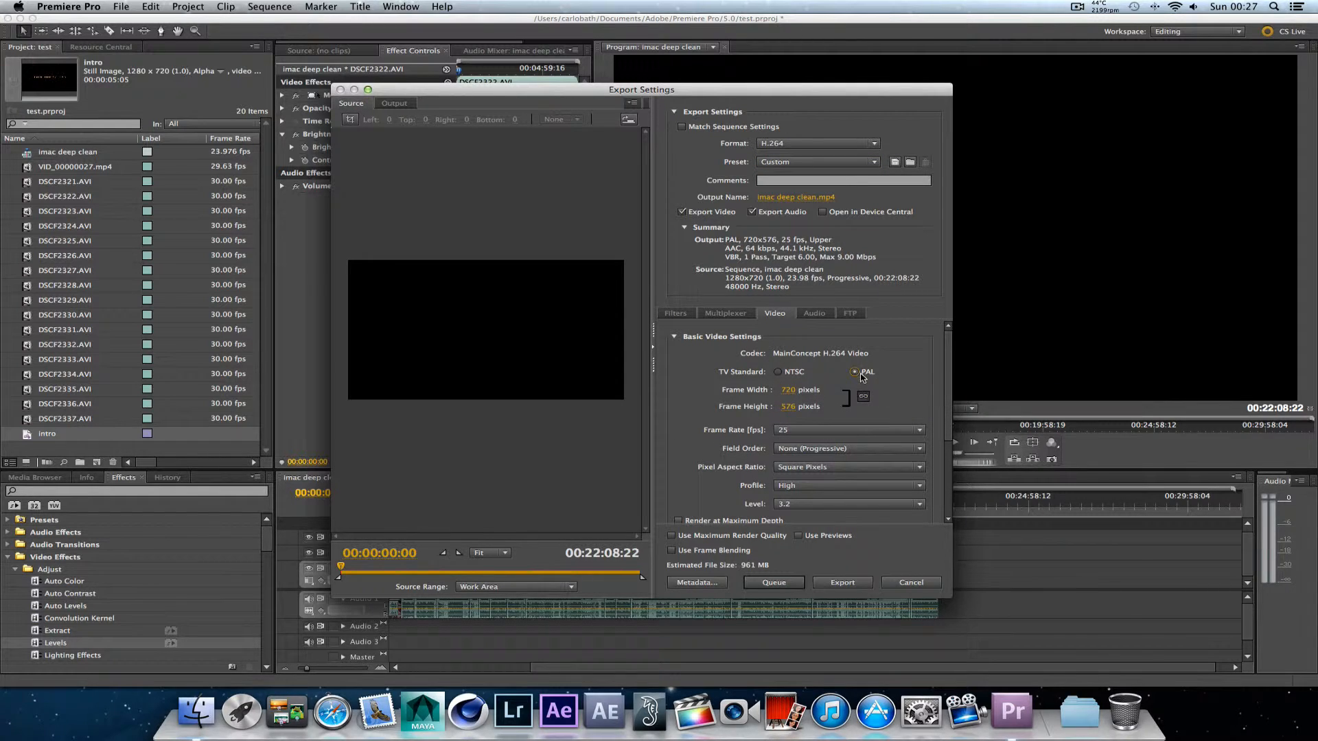
pyautogui.click(790, 391)
pyautogui.write('128')
# - Reapply the YouTube Widescreen HD preset and change its TV standard to PAL
pyautogui.click(873, 163)
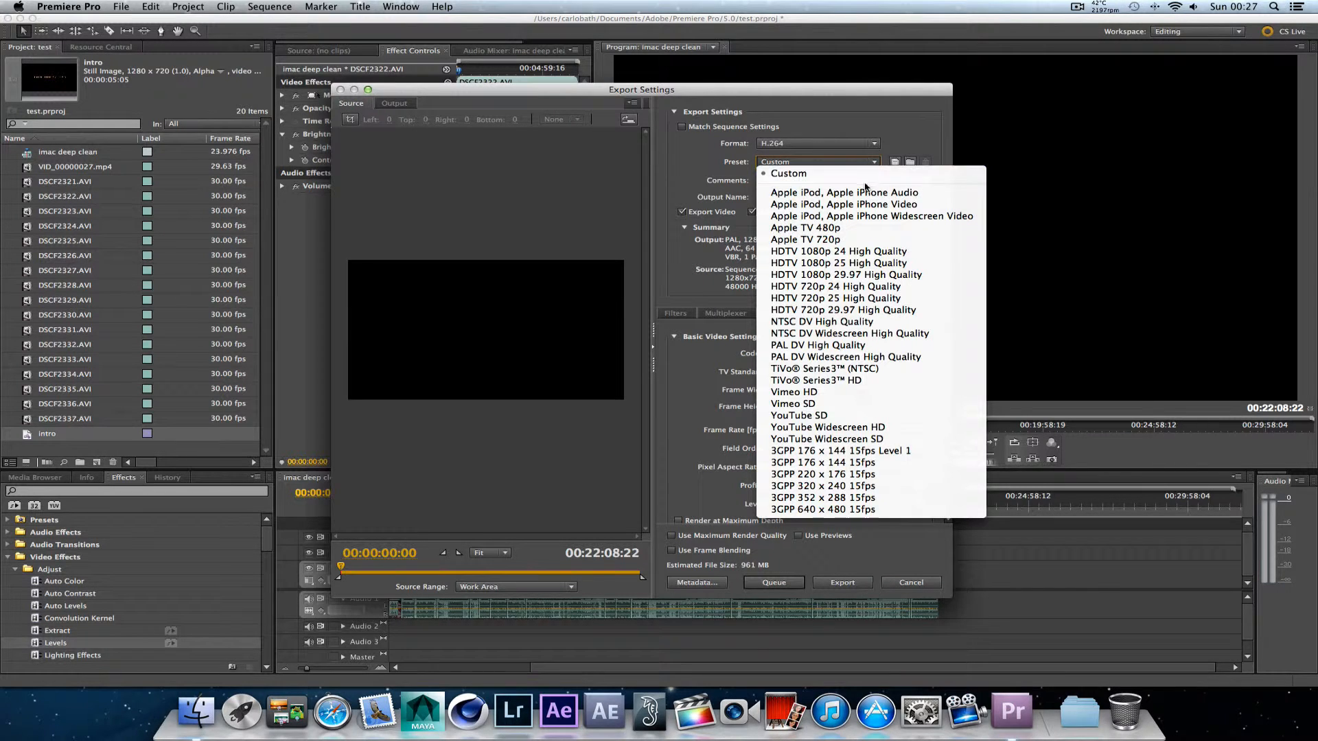
pyautogui.click(842, 427)
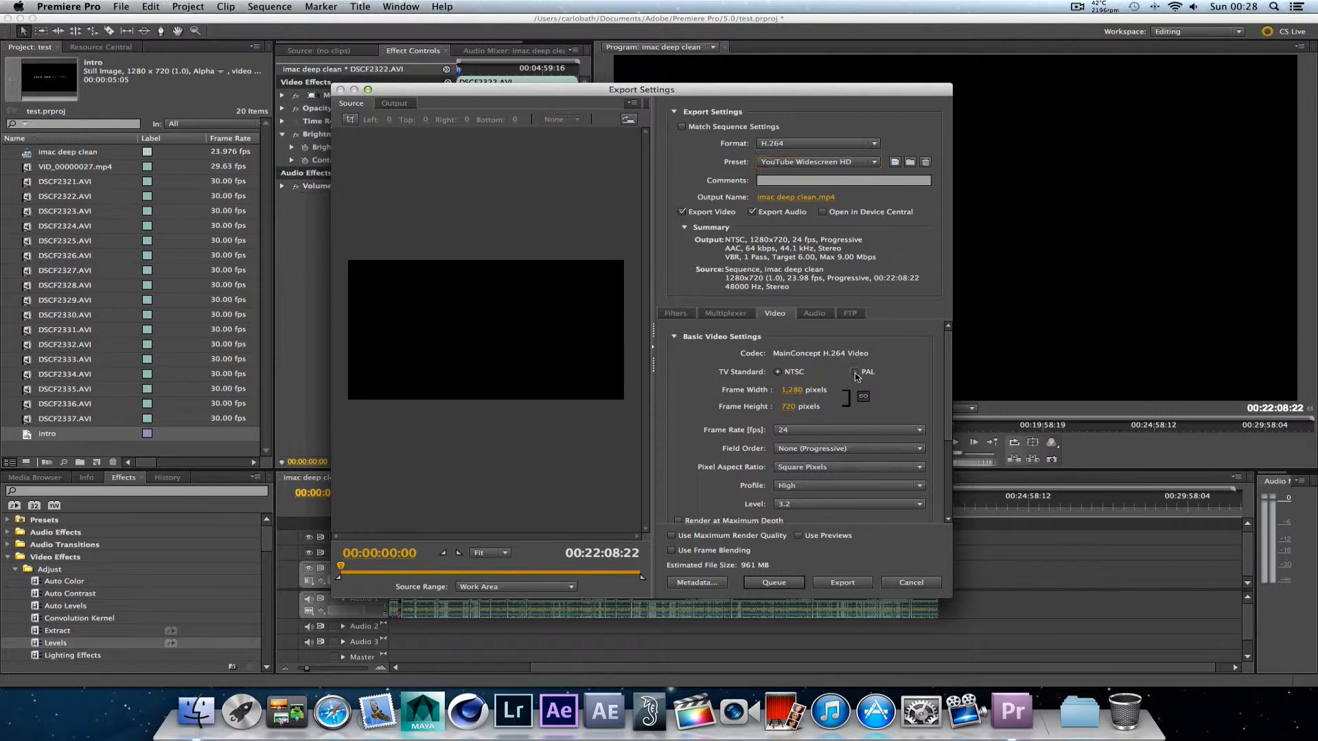
pyautogui.click(855, 373)
# - Apply the HDTV 720p 29.97 High Quality preset and switch the TV standard to PAL
pyautogui.click(821, 162)
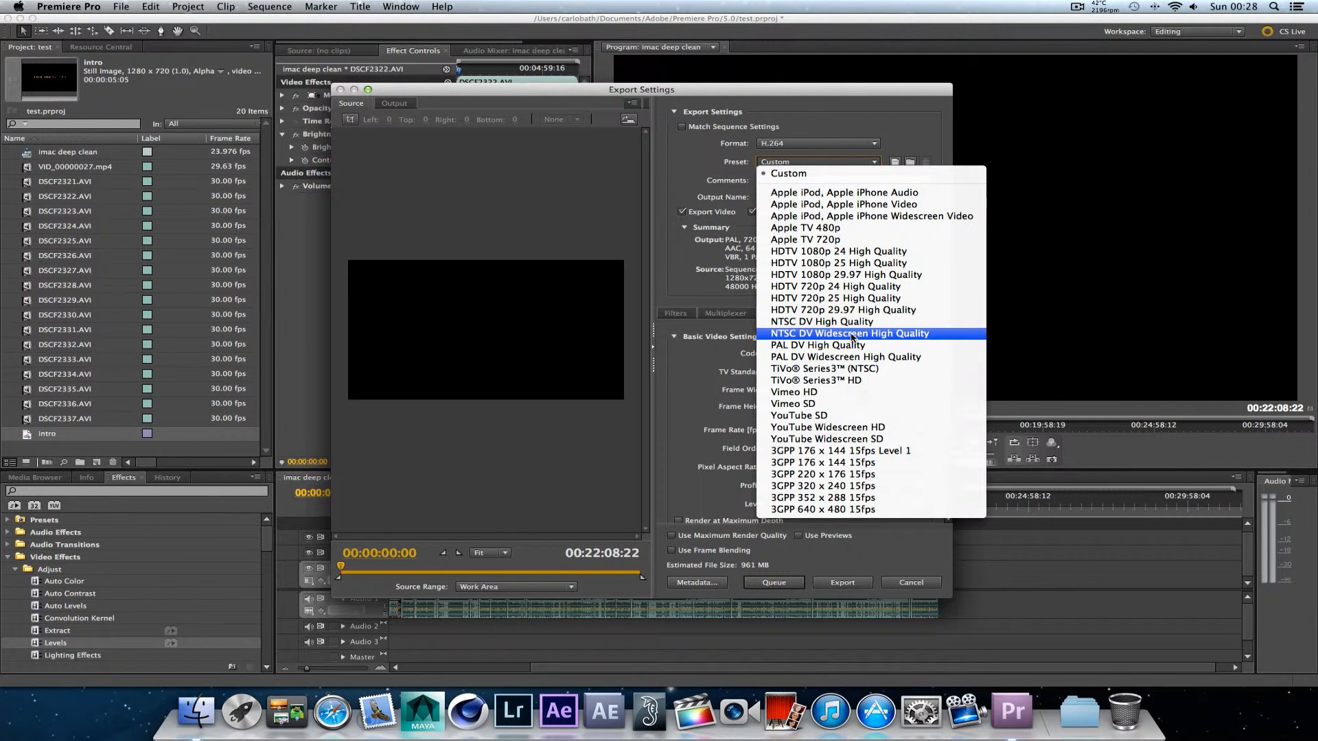
pyautogui.click(822, 311)
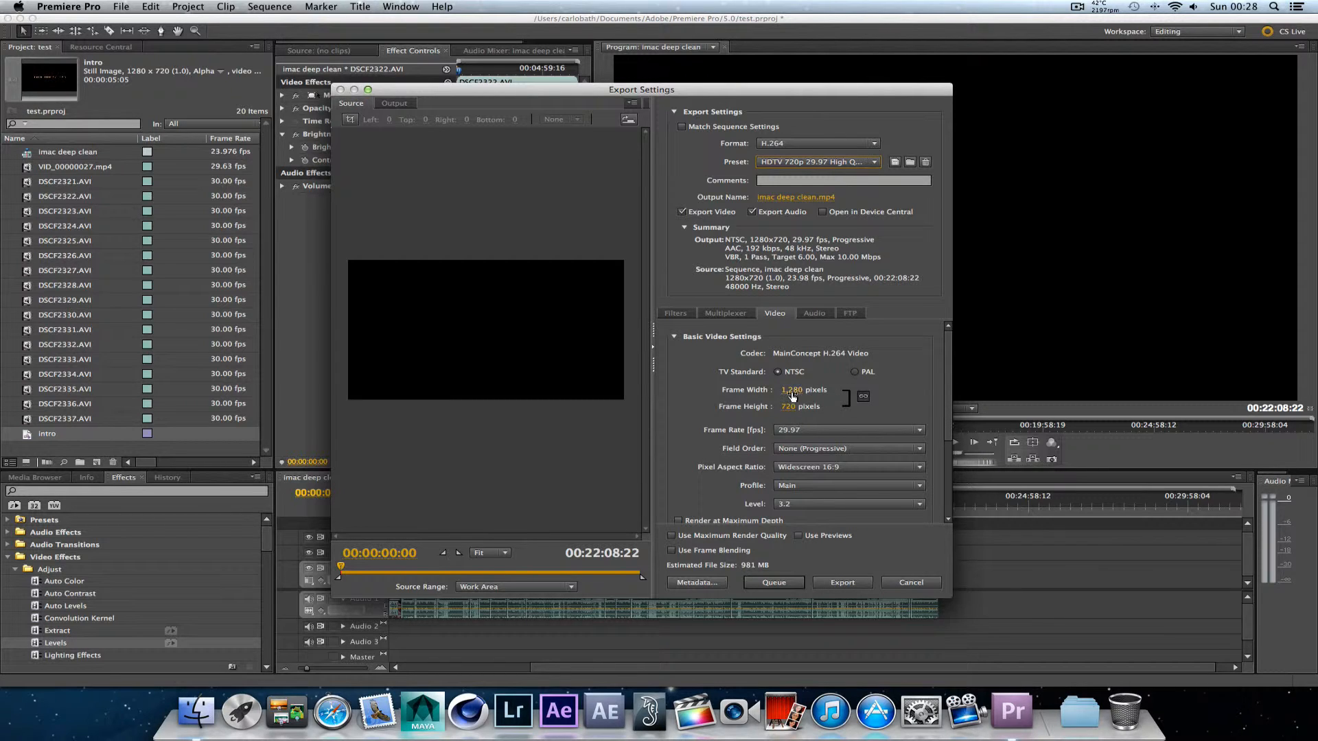
pyautogui.click(854, 371)
# - Set the export frame size to 1280 x 720 pixels, toggle the width-height link and look through the bitrate settings
pyautogui.click(788, 390)
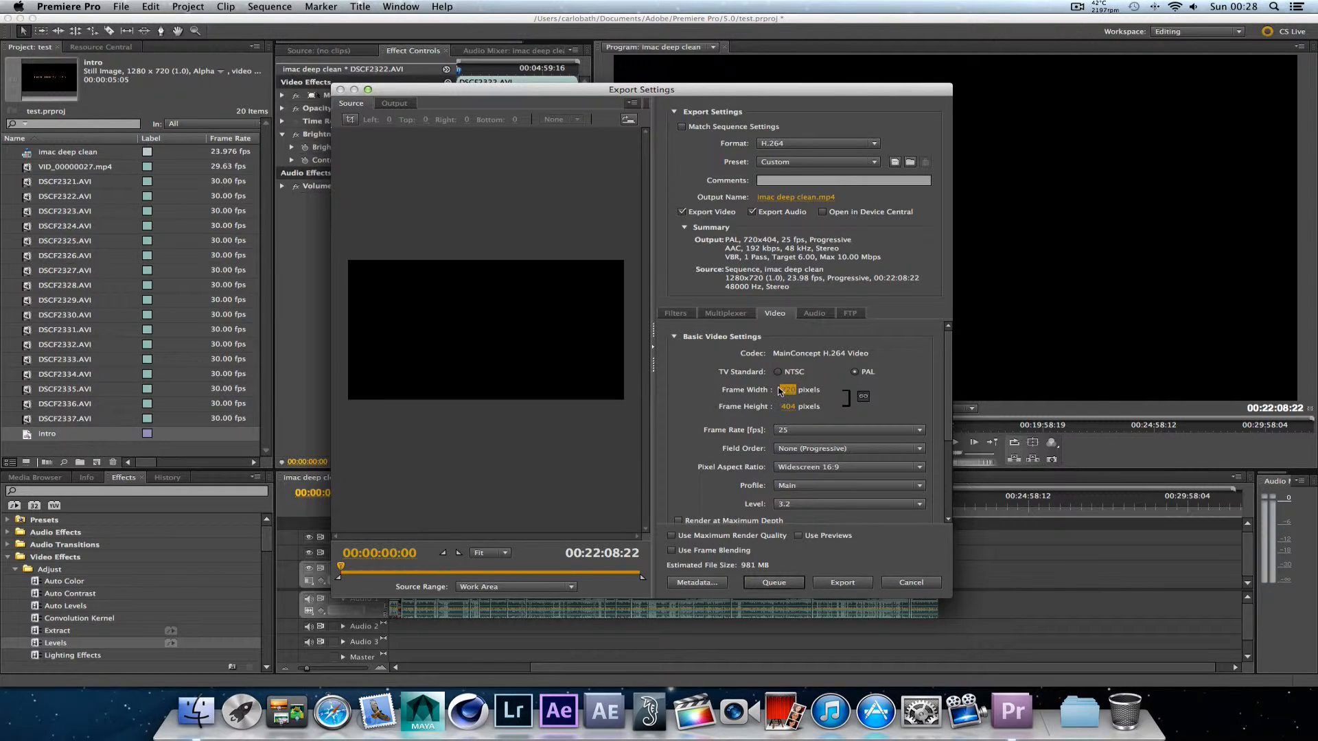
pyautogui.click(788, 390)
pyautogui.write('128')
pyautogui.click(787, 407)
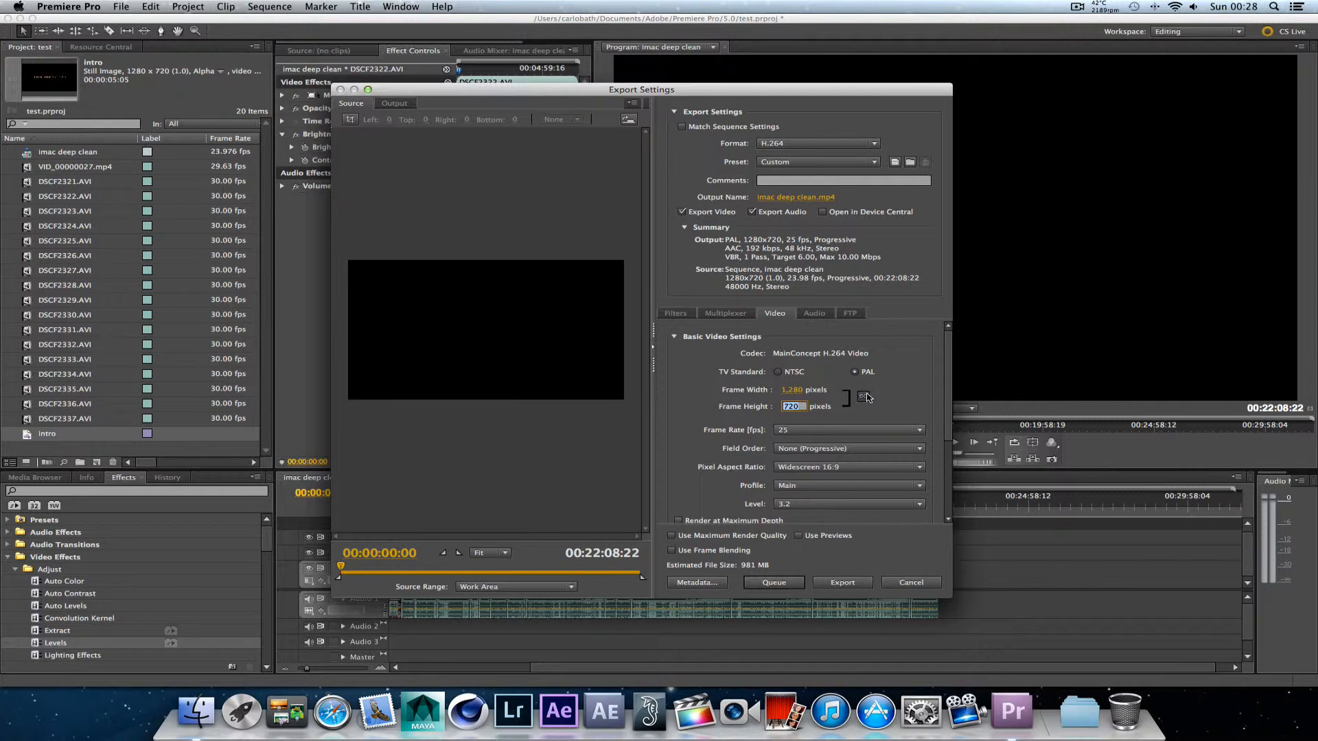
pyautogui.click(863, 398)
pyautogui.scroll(-3, 722, 495)
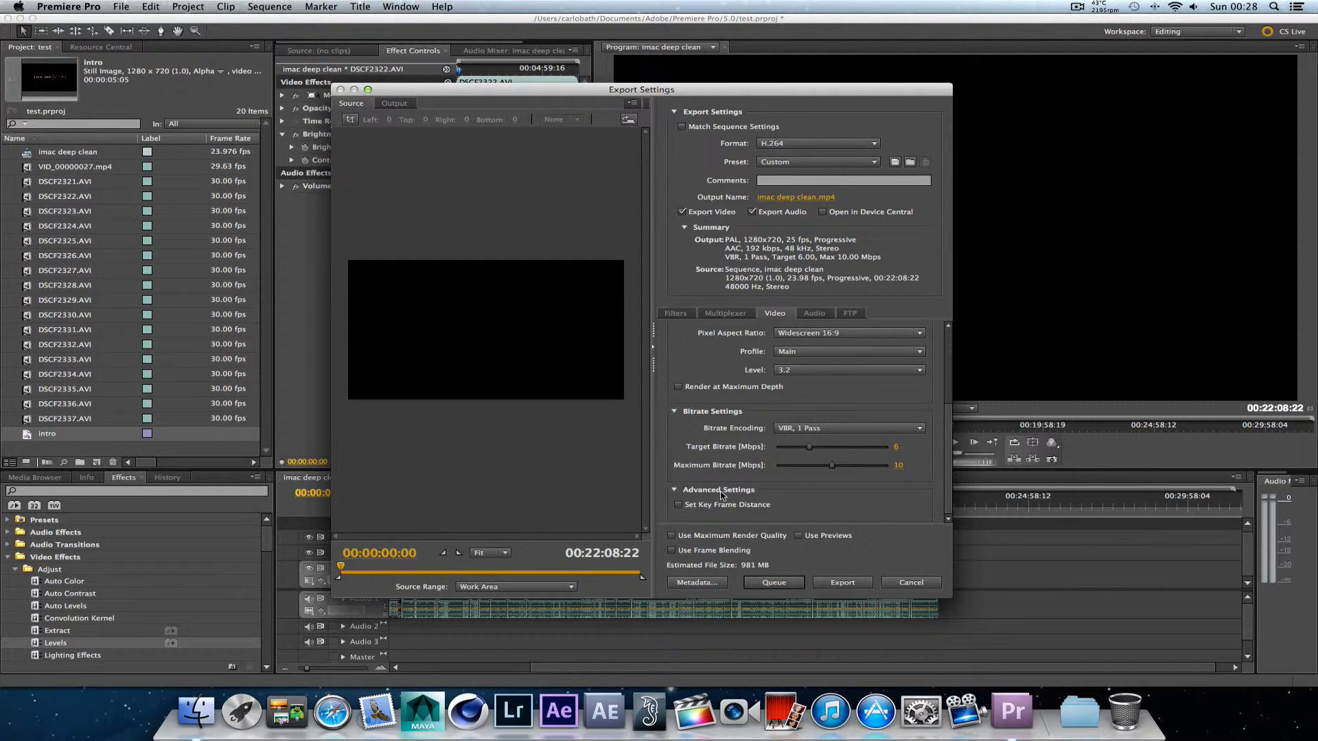
pyautogui.scroll(3, 724, 494)
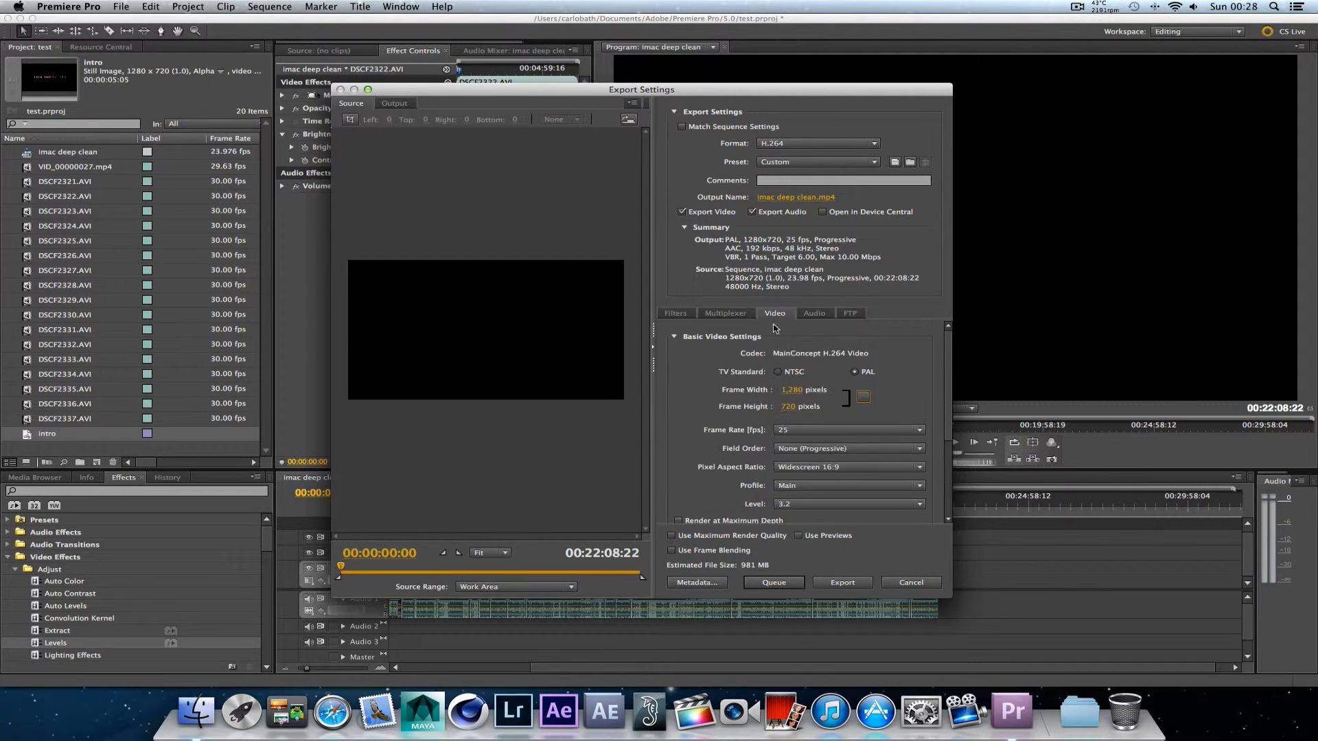
# - In the export's audio settings, choose AAC as the codec and Stereo as the output channels
pyautogui.click(816, 313)
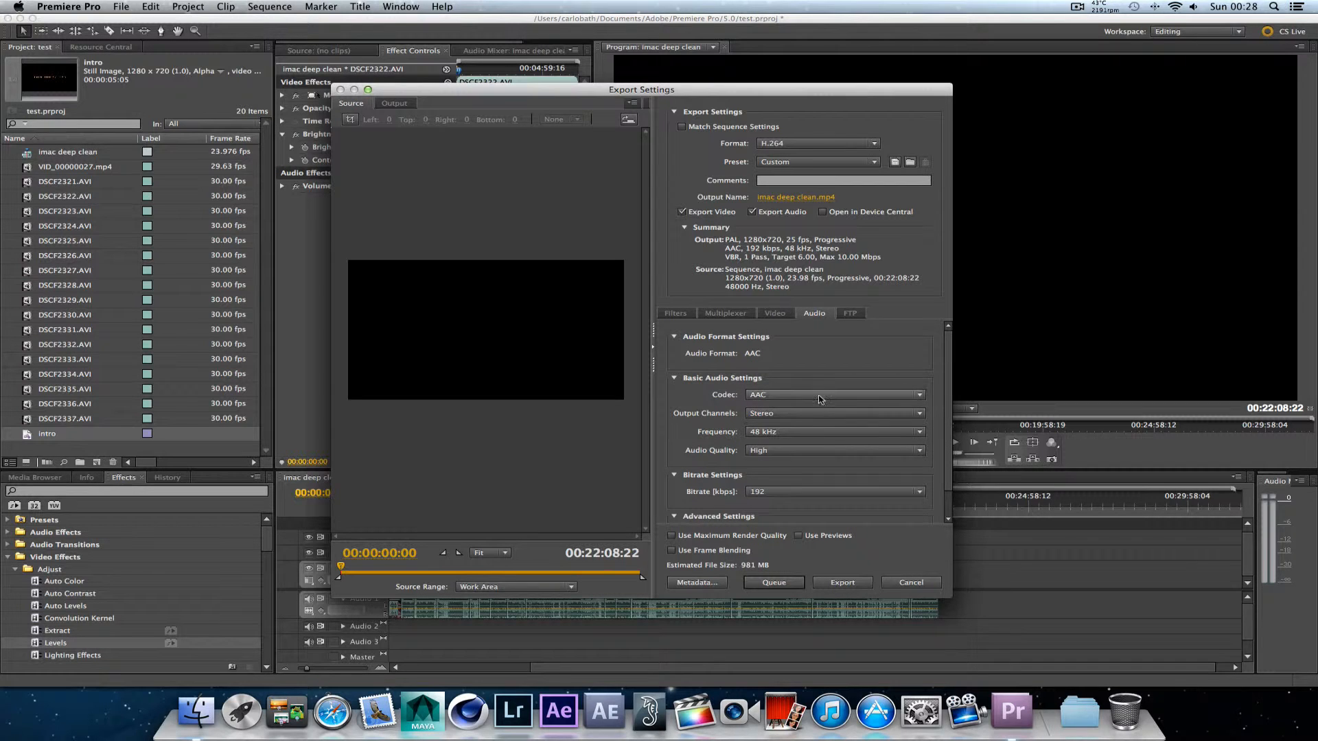
pyautogui.click(821, 397)
pyautogui.click(863, 364)
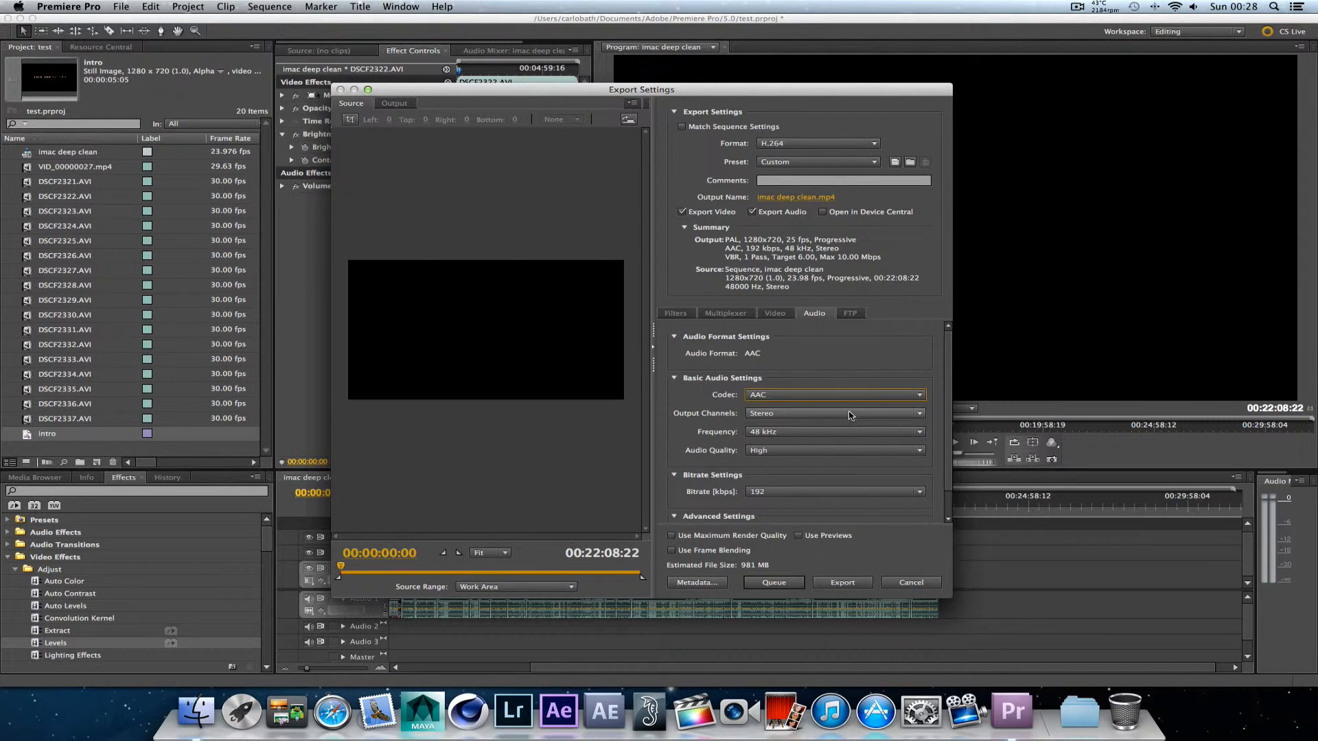
pyautogui.click(850, 414)
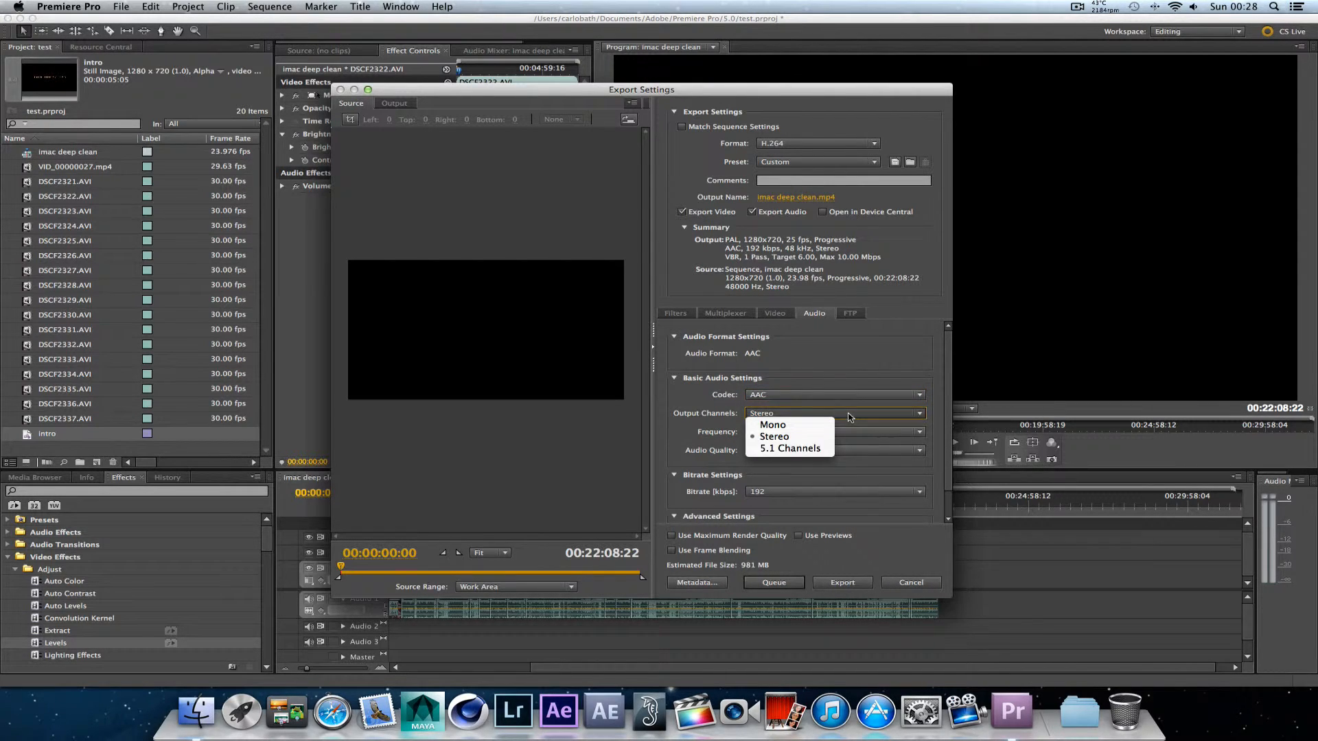
pyautogui.click(793, 437)
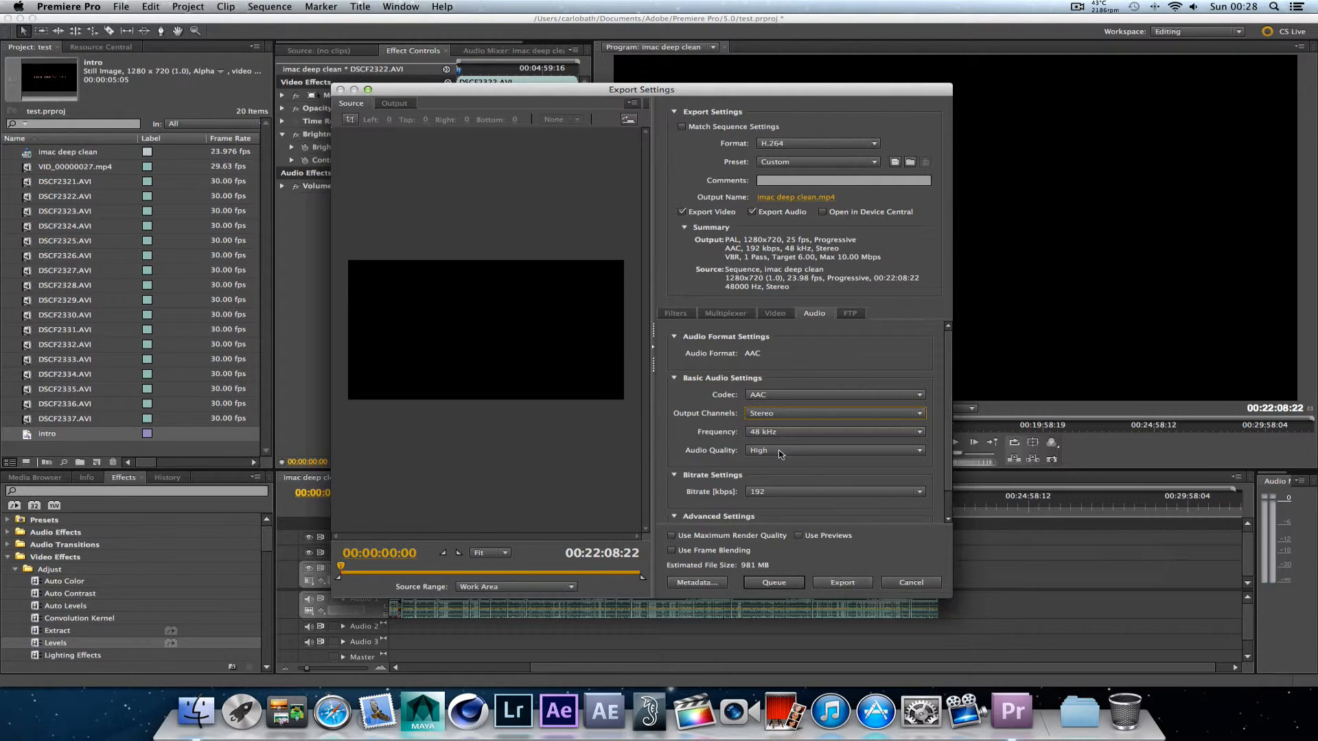
# - Keep the custom preset and start exporting the sequence as imac deep clean.mp4
pyautogui.click(870, 164)
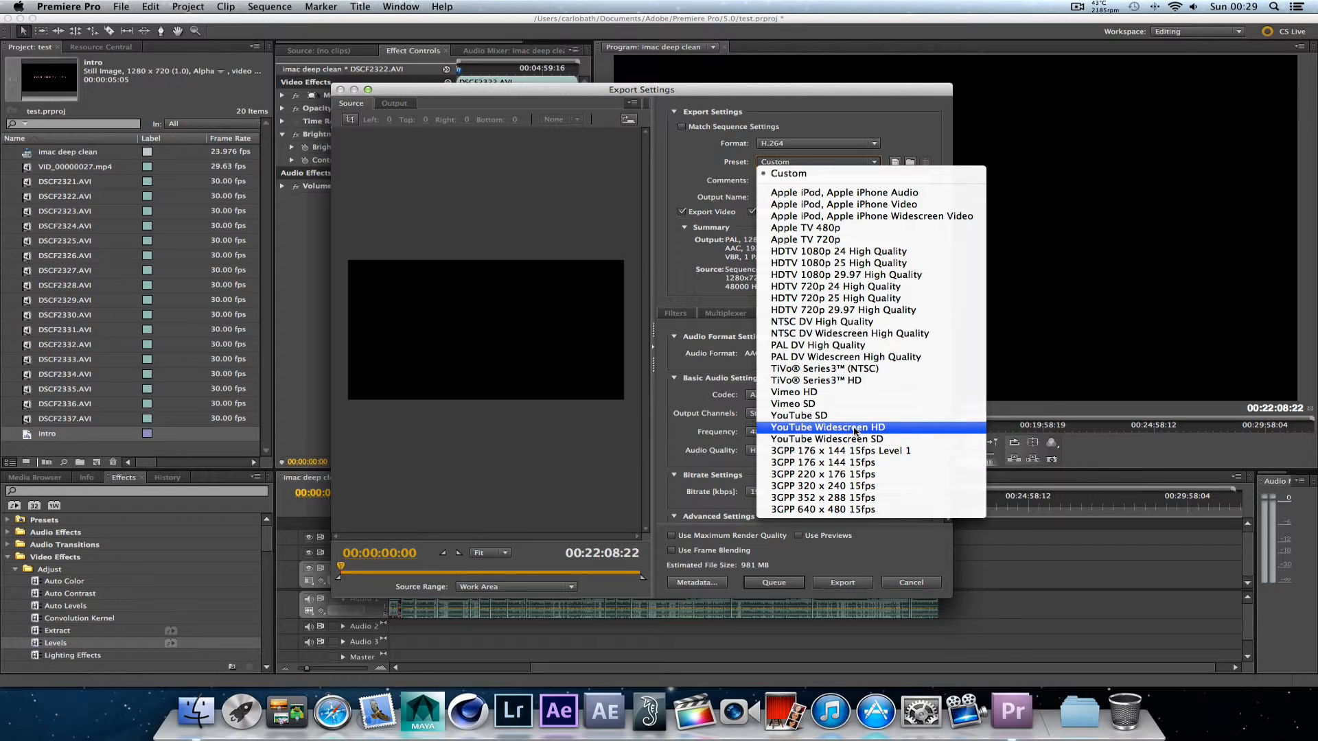
pyautogui.click(663, 416)
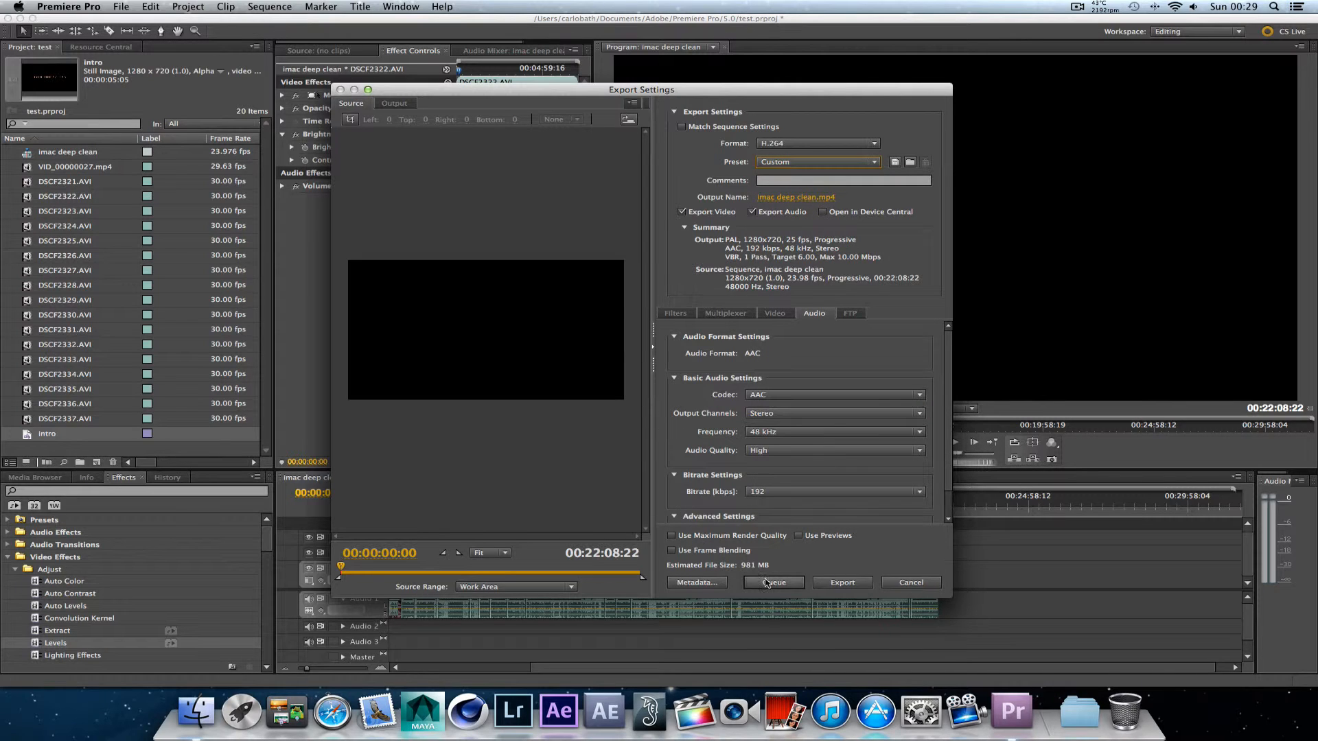
pyautogui.click(832, 588)
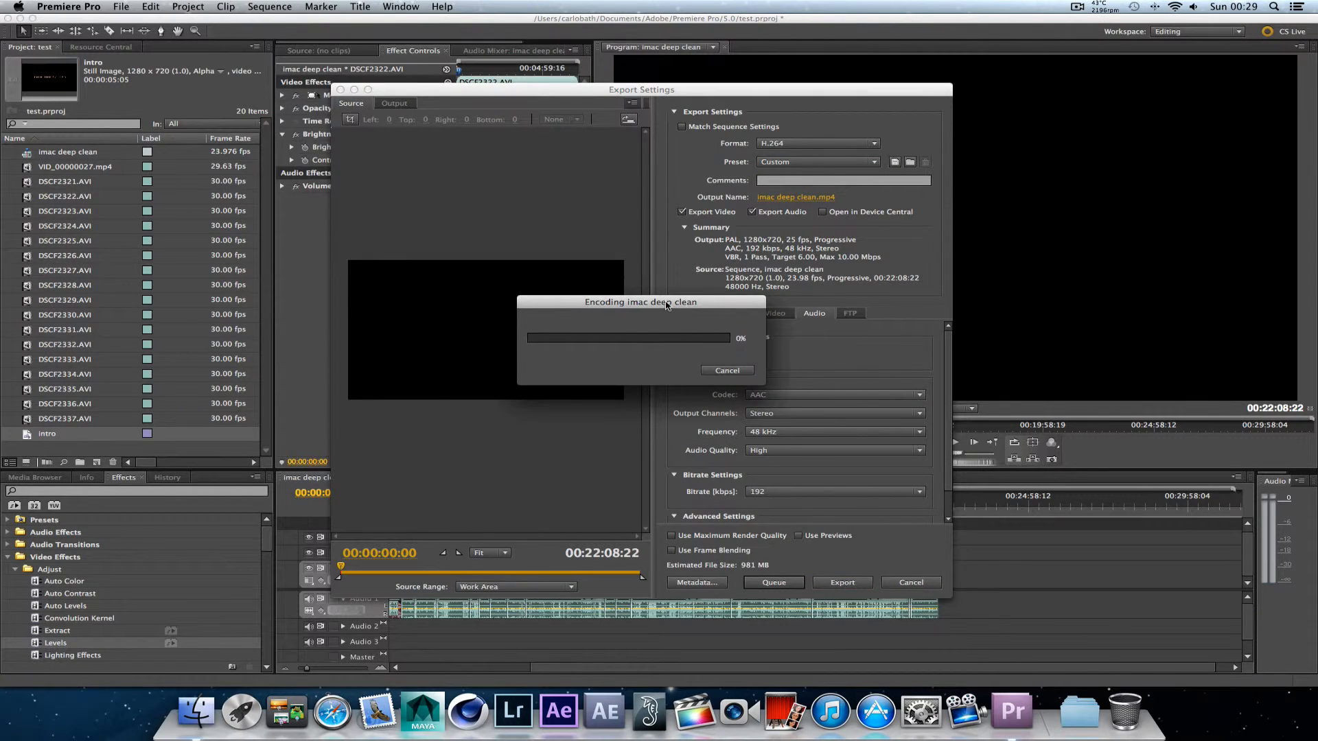
pyautogui.moveTo(660, 305); pyautogui.dragTo(1124, 516)
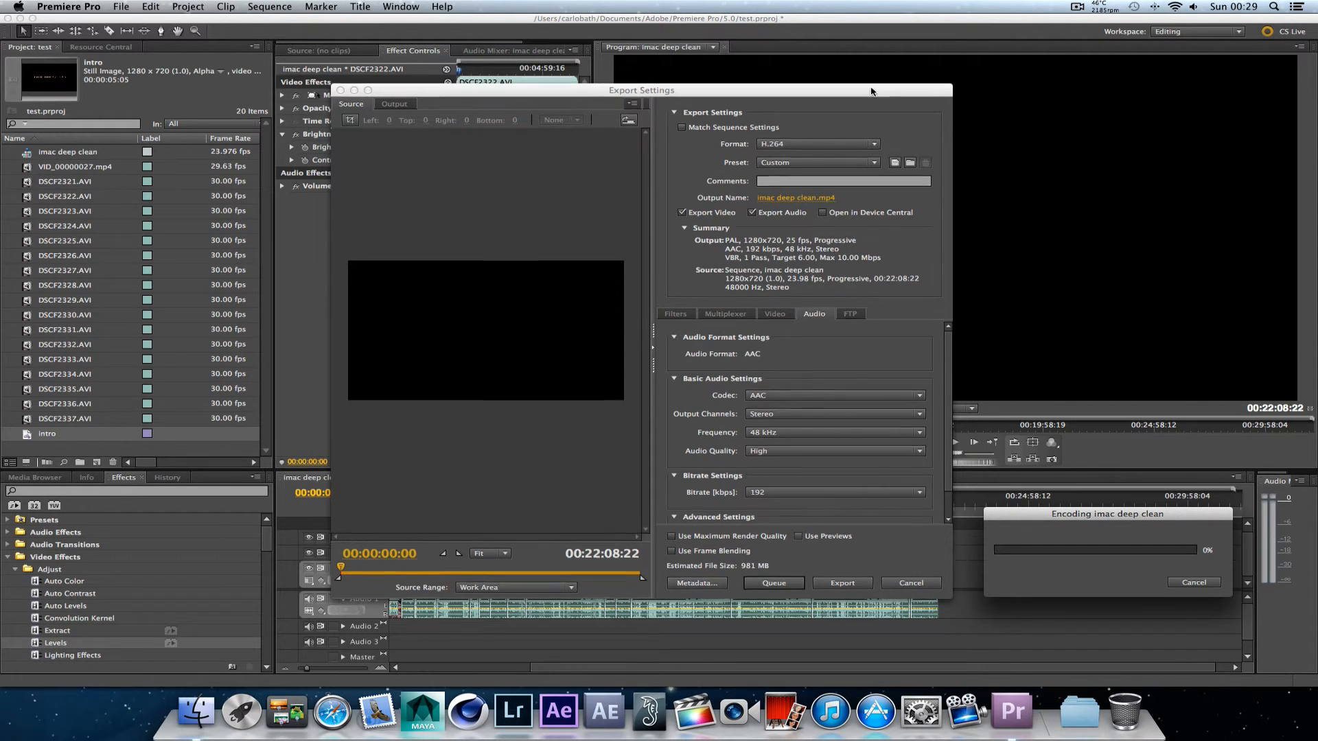
pyautogui.moveTo(874, 90); pyautogui.dragTo(848, 109)
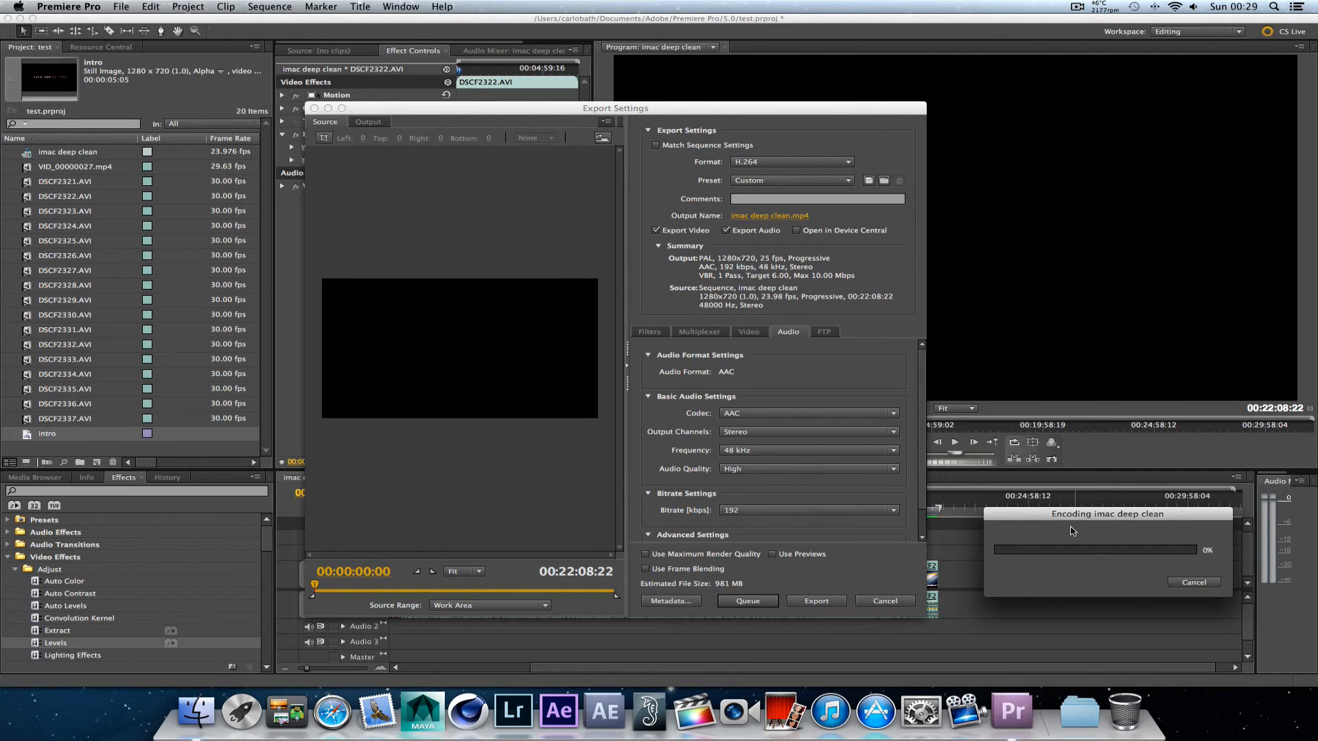
pyautogui.moveTo(1076, 512); pyautogui.dragTo(1042, 388)
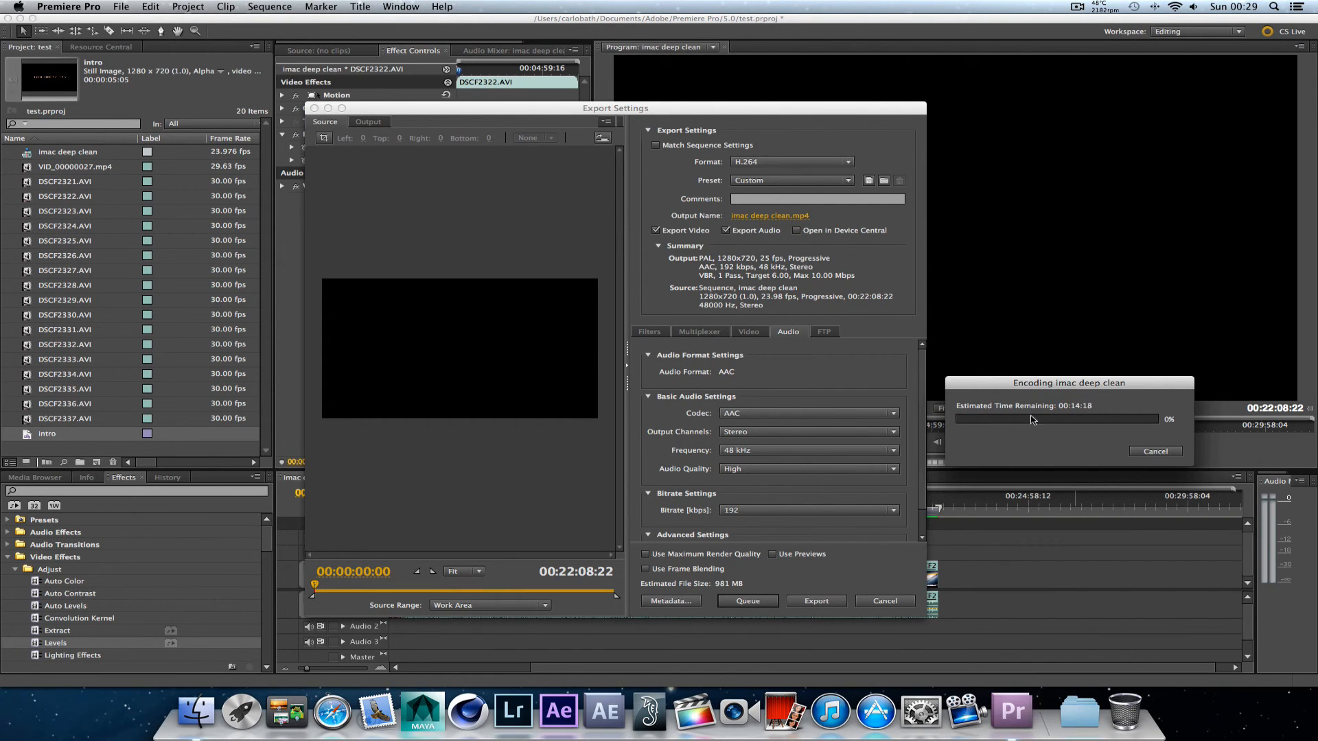
pyautogui.click(1077, 7)
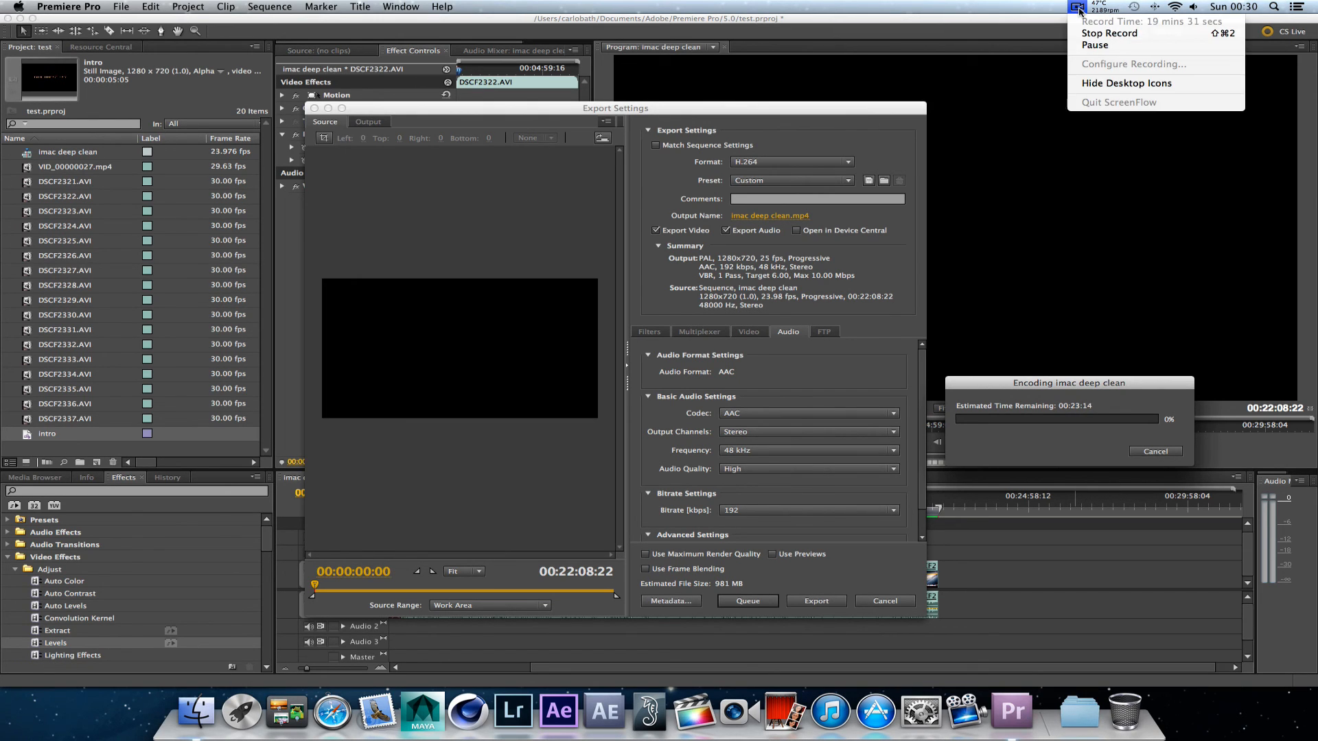